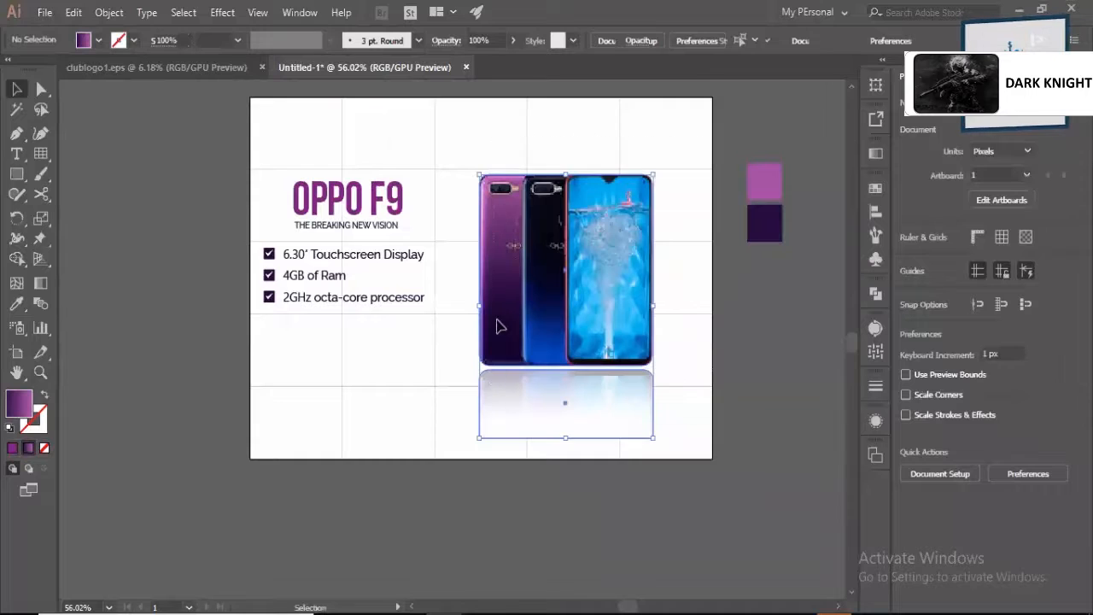
left_click(528, 325)
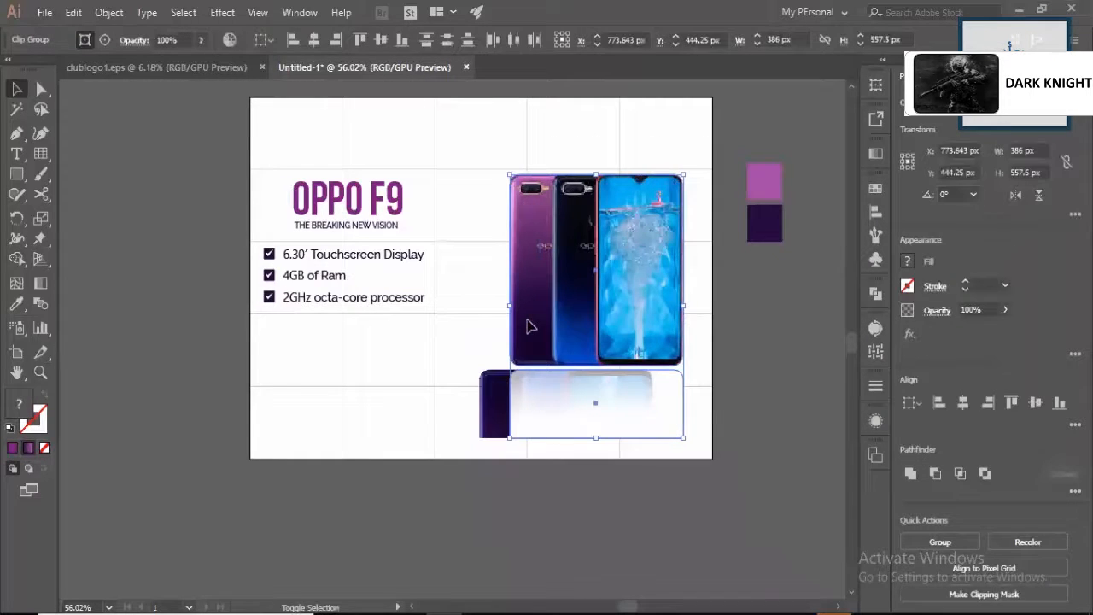
left_click(711, 210)
left_click(725, 147)
left_click(665, 142)
left_click(726, 146)
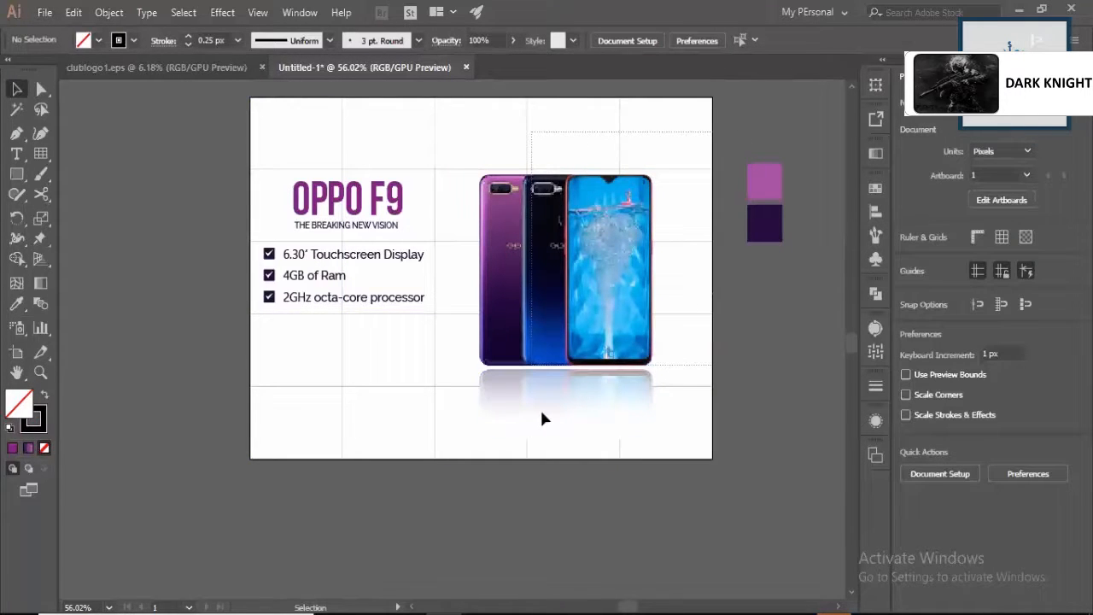
- Move the phone image together with its reflection farther right on the artboard
left_click_drag(540, 407, 562, 402)
left_click_drag(586, 351, 597, 351)
left_click(748, 338)
- Nudge the OPPO F9 title, tagline and feature list a few pixels to the right
left_click_drag(459, 196, 376, 279)
left_click(405, 362)
key("ctrl+z")
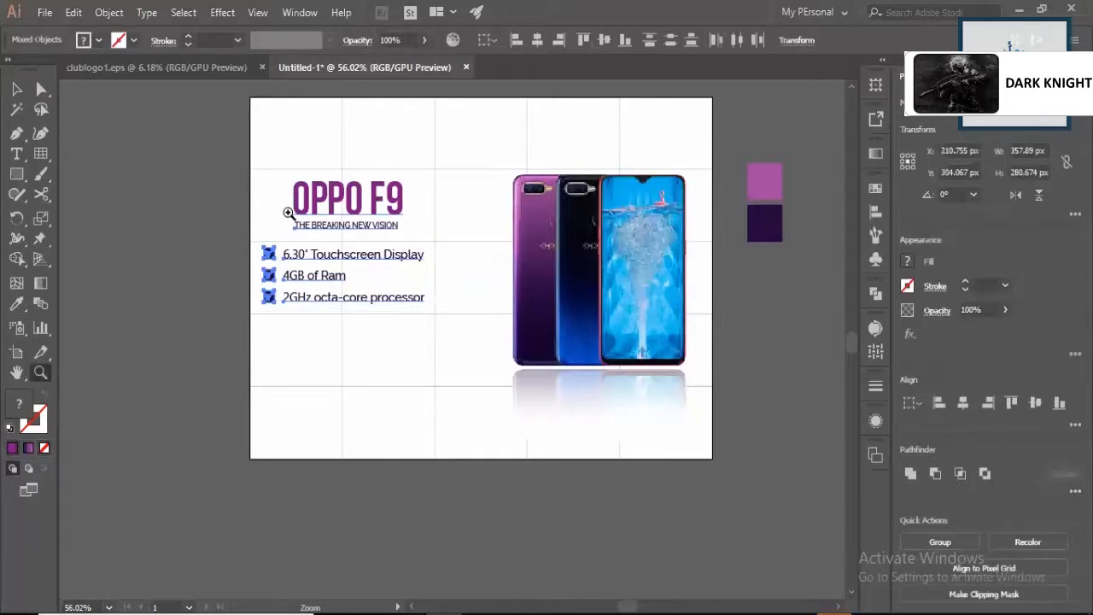
scroll(349, 251, "up", 1)
key("v")
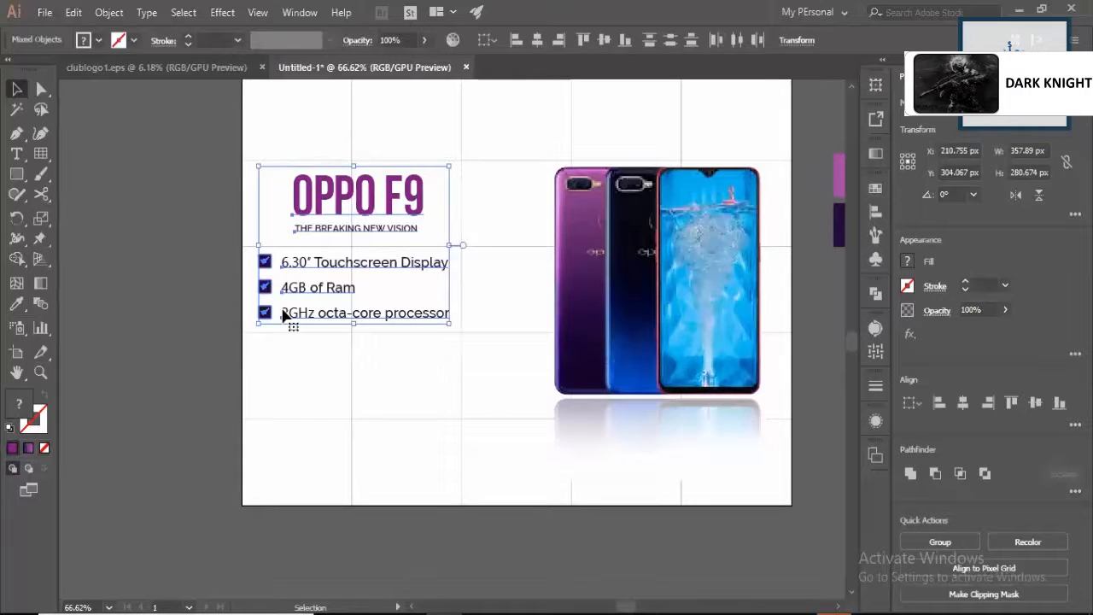
key("Right")
key("Right")
key("Right")
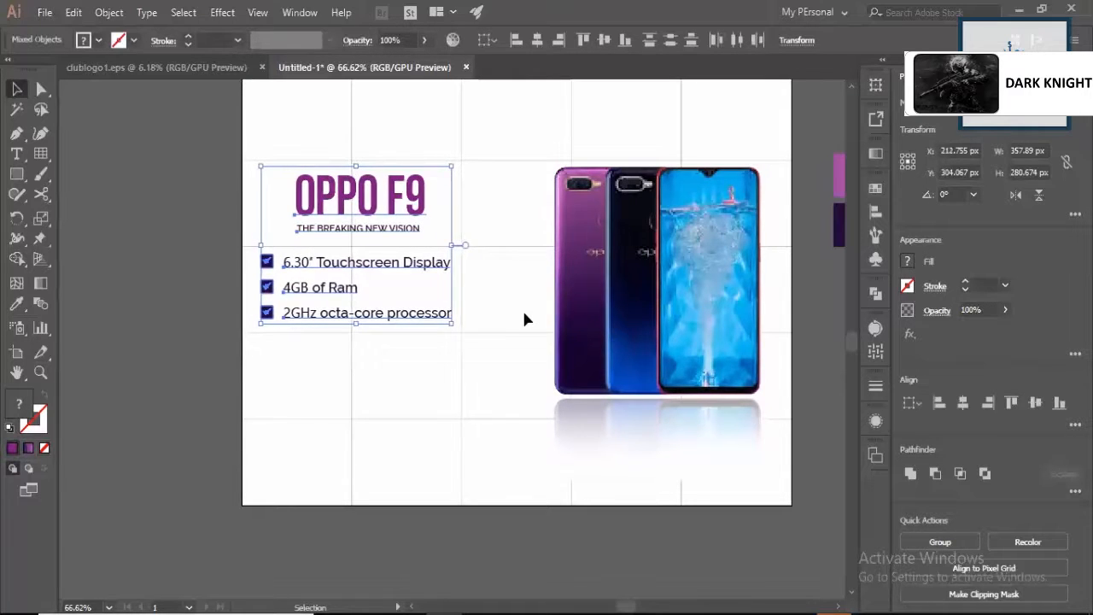
key("Right")
key("Right")
key("Right")
key("Right")
left_click(526, 223)
- Move the phones and their reflection left to about X 736 px and enlarge them slightly from the center
left_click_drag(684, 363, 660, 359)
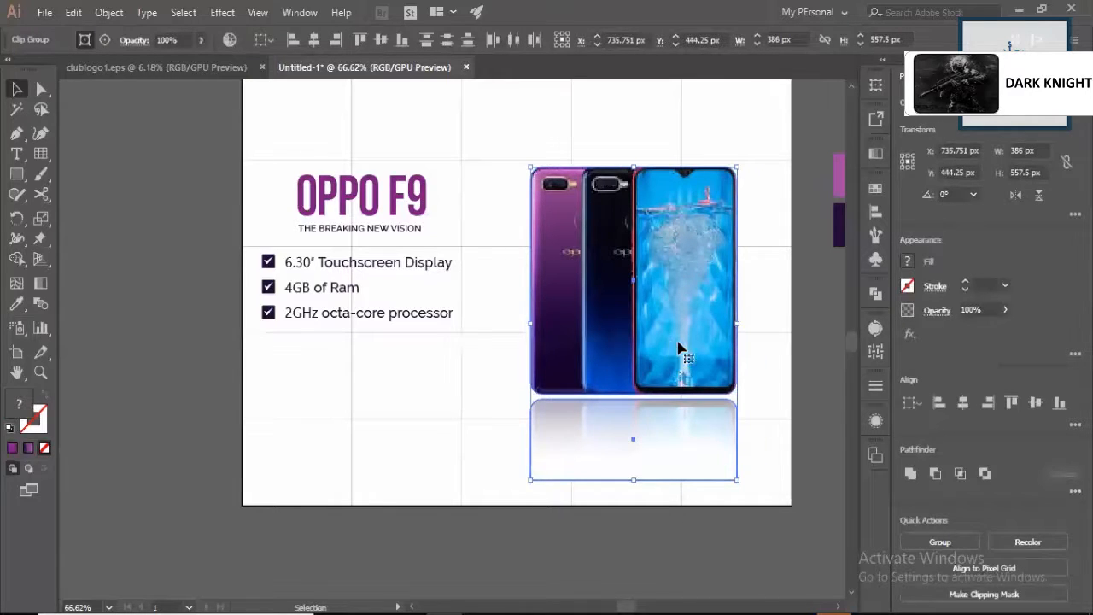
left_click_drag(738, 165, 744, 159)
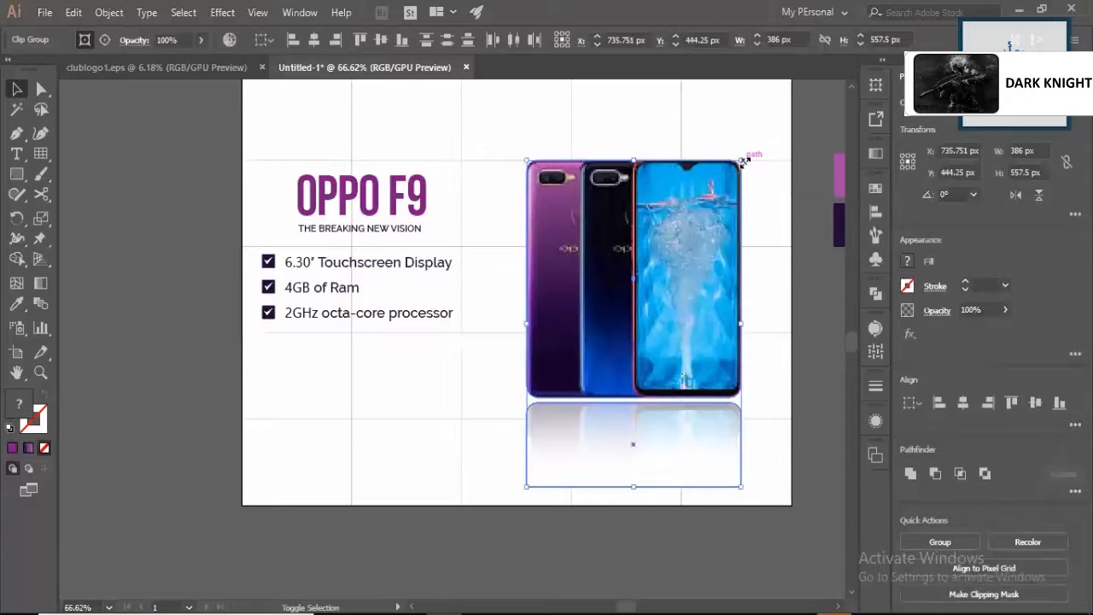
left_click(813, 198)
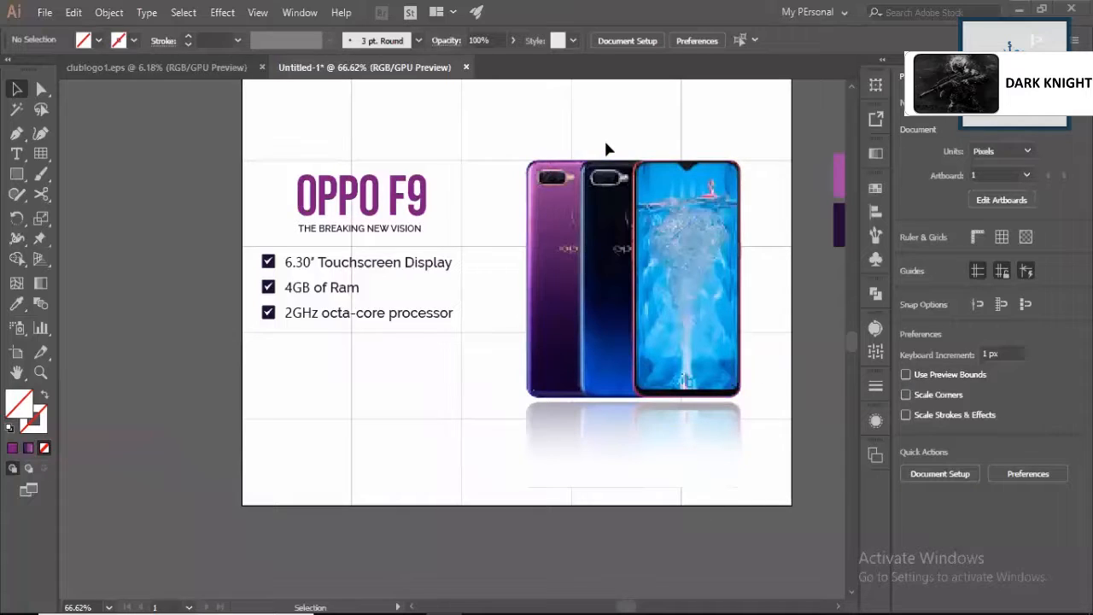
- Draw a rectangle about 288 by 58 px beneath the feature list and fill it with solid purple 7C197F
scroll(500, 253, "up", 2)
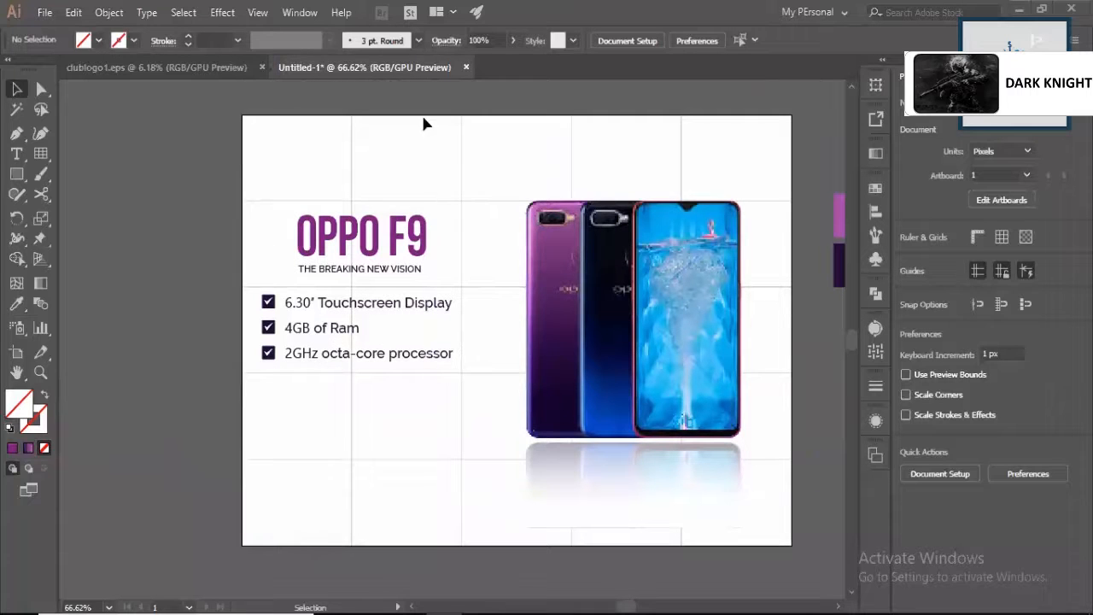
key("z")
left_click_drag(348, 410, 494, 461)
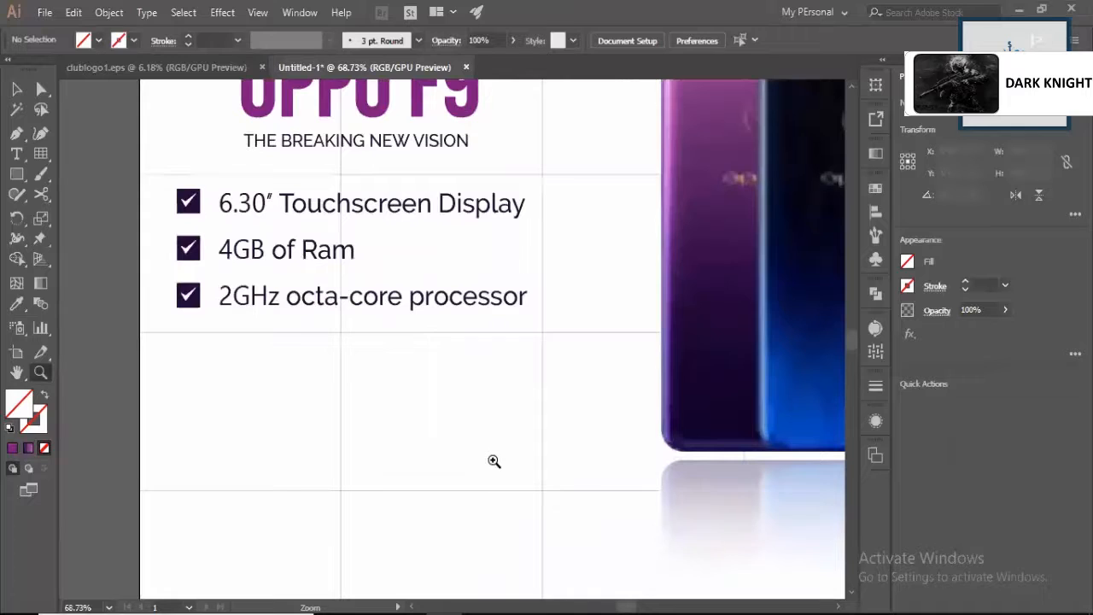
key("m")
left_click_drag(243, 333, 526, 393)
key("z")
left_click_drag(411, 379, 329, 401)
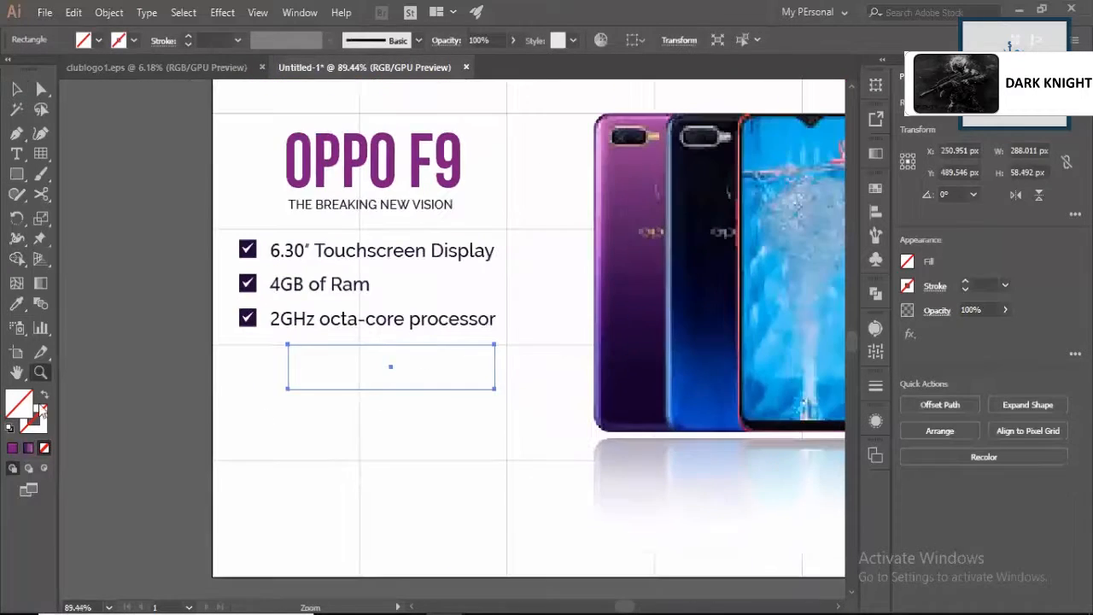
key("v")
key("comma")
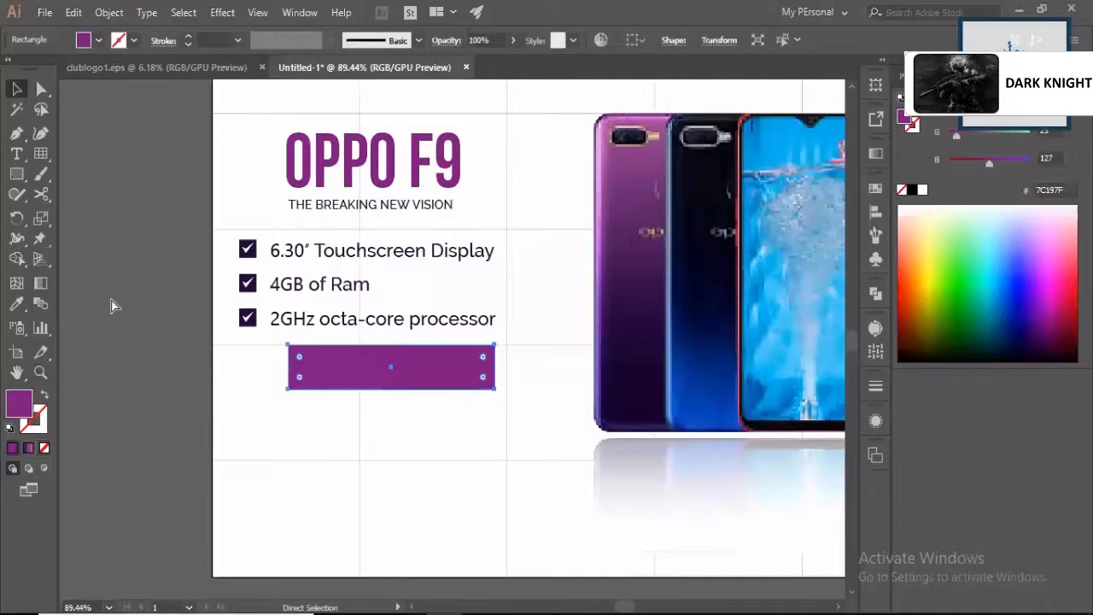
- Place vertical guides at both edges of the feature text and narrow the purple rectangle to about 193 px wide
key("ctrl+r")
left_click_drag(67, 299, 496, 304)
left_click_drag(64, 310, 358, 369)
left_click(320, 370)
- Duplicate the purple rectangle straight down, leaving a small gap between the two bars
key("z")
left_click(460, 389)
key("v")
left_click_drag(470, 379, 454, 485)
key("z")
left_click(458, 417)
key("v")
left_click(446, 441)
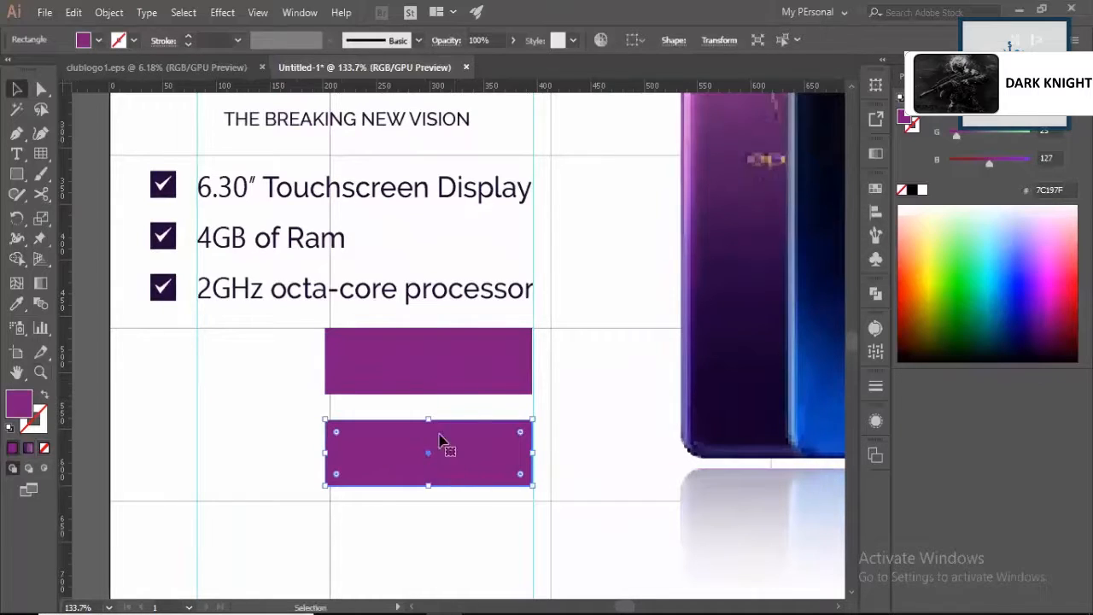
left_click(429, 373)
- Add the price text "RS. 42000" beside the lower purple bar
key("t")
left_click(237, 480)
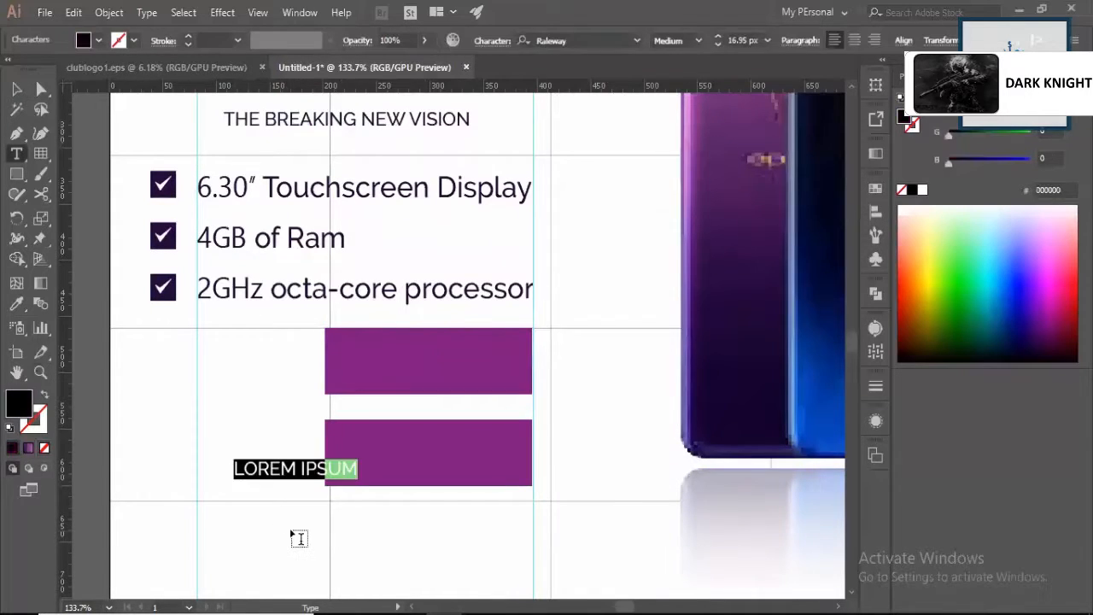
type("20")
key("BackSpace")
key("BackSpace")
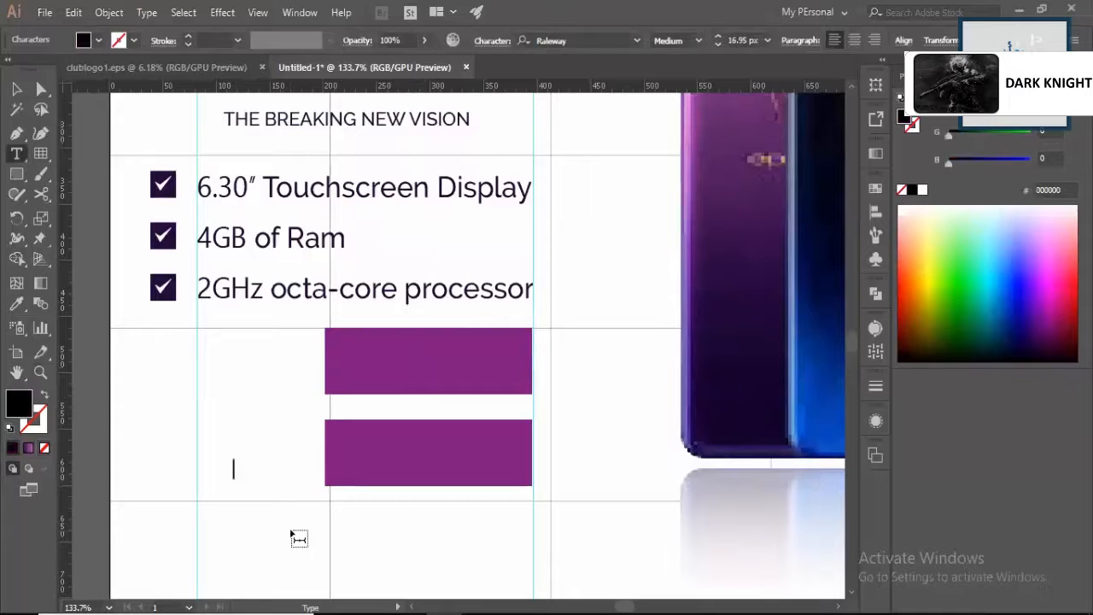
type("RS. ")
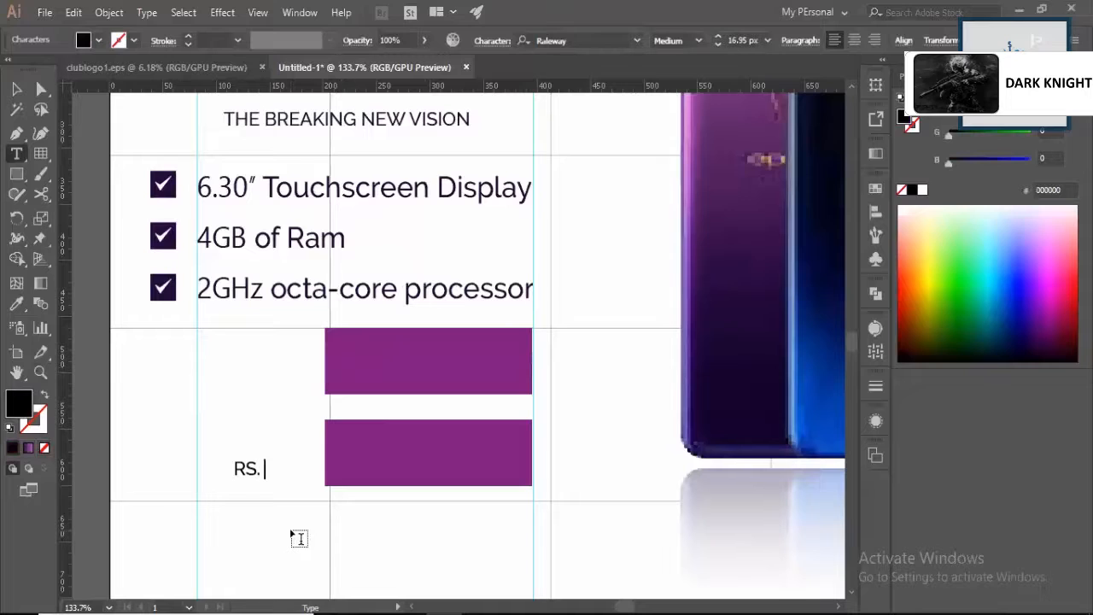
type("42000")
key("Escape")
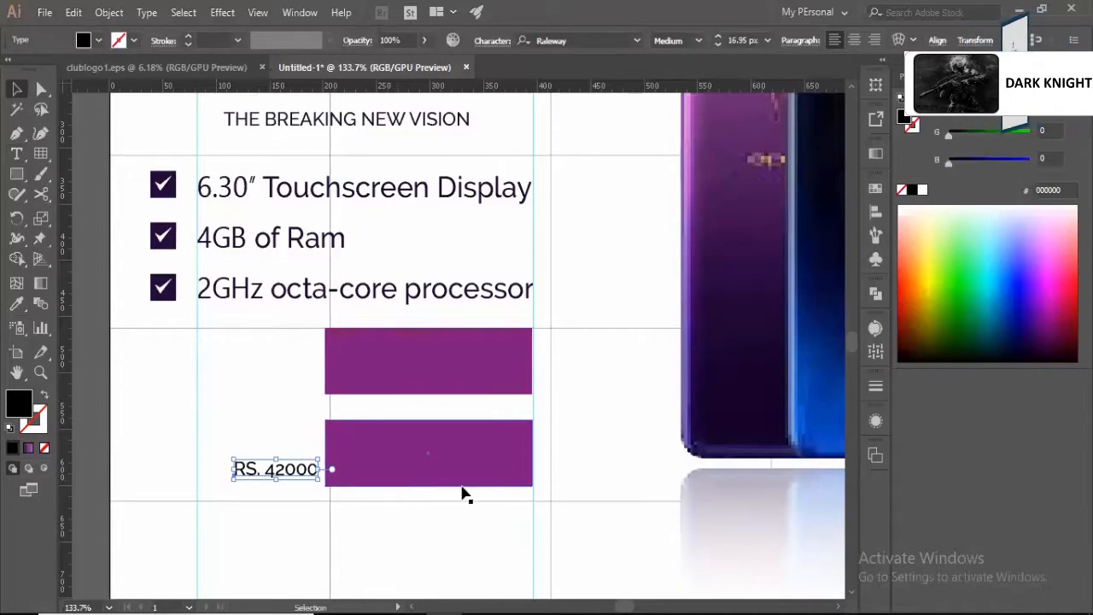
- Copy the text style of the "4GB of Ram" line onto the price text with the Eyedropper
left_click(921, 77)
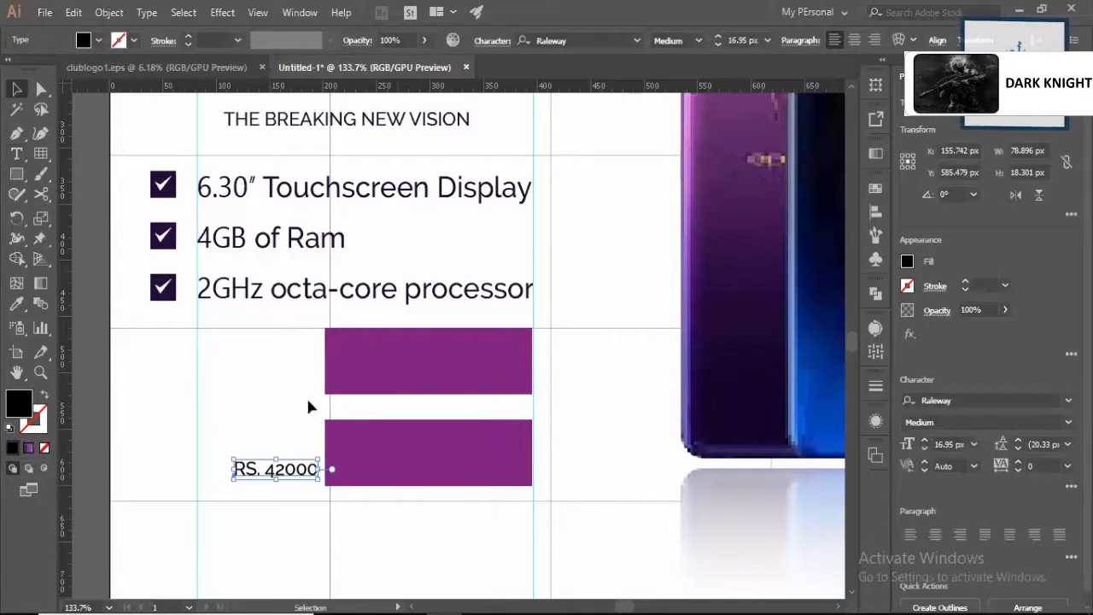
left_click(16, 303)
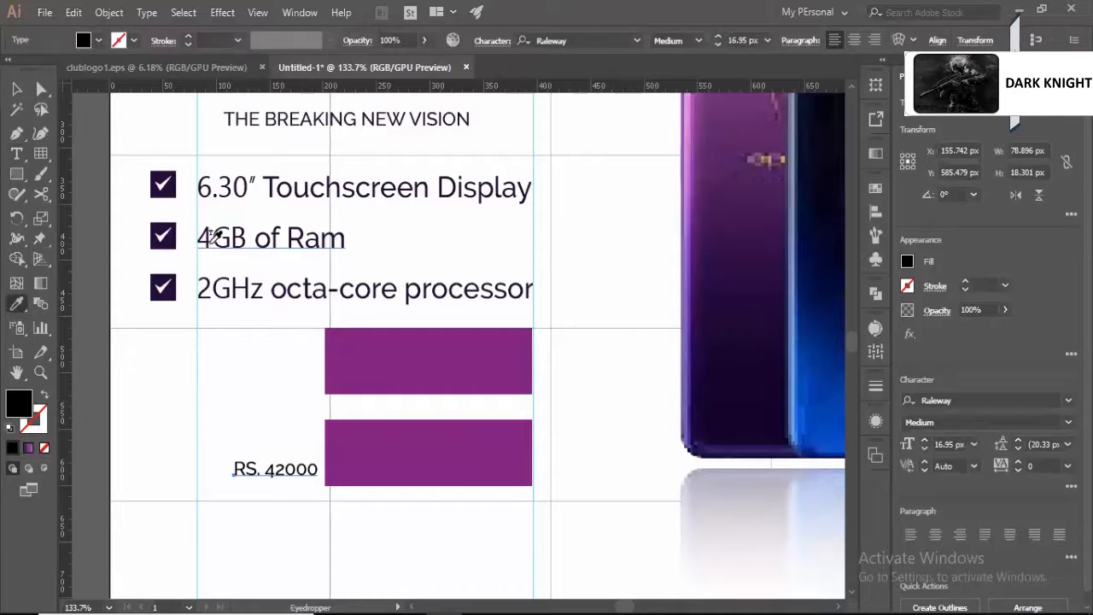
left_click(214, 232)
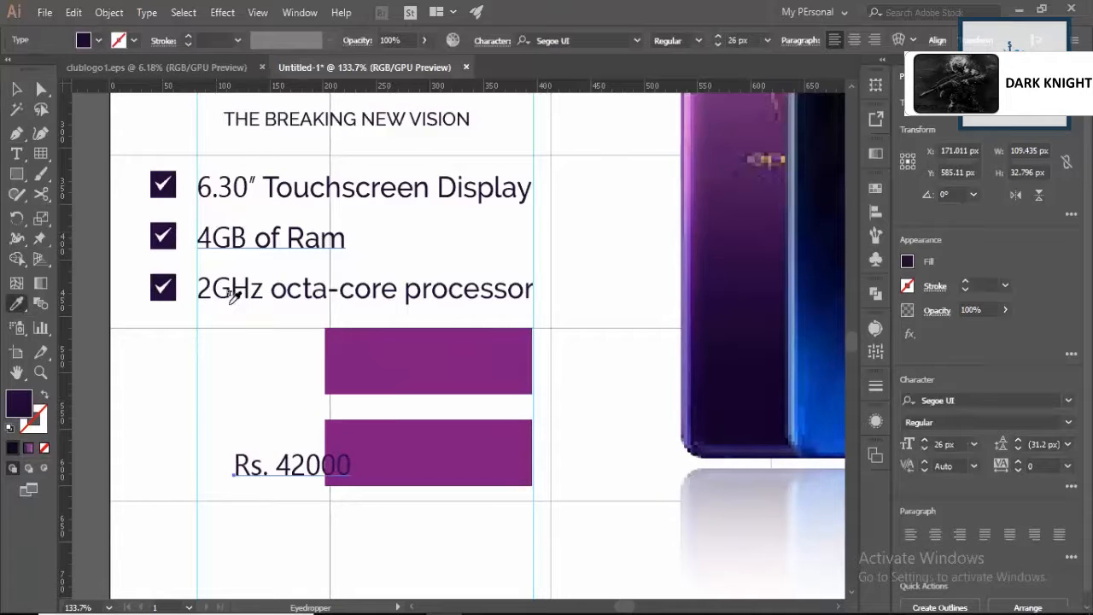
left_click(16, 88)
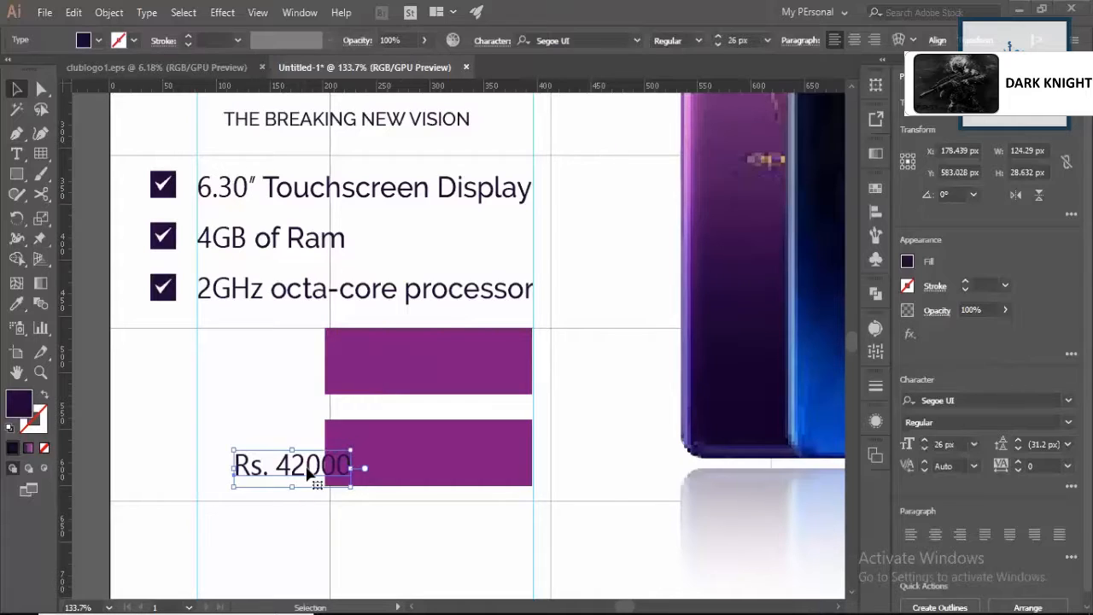
- Move the price text onto the upper purple bar
left_click_drag(312, 475, 452, 362)
left_click(529, 442)
key("z")
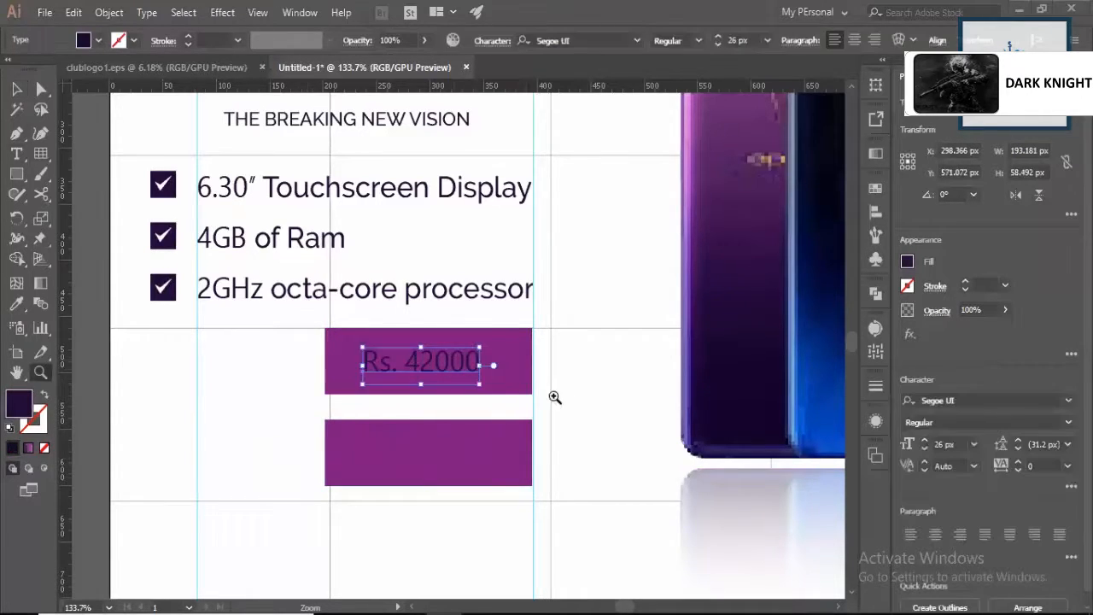
left_click_drag(554, 396, 300, 305)
key("v")
left_click(551, 378, "shift")
key("z")
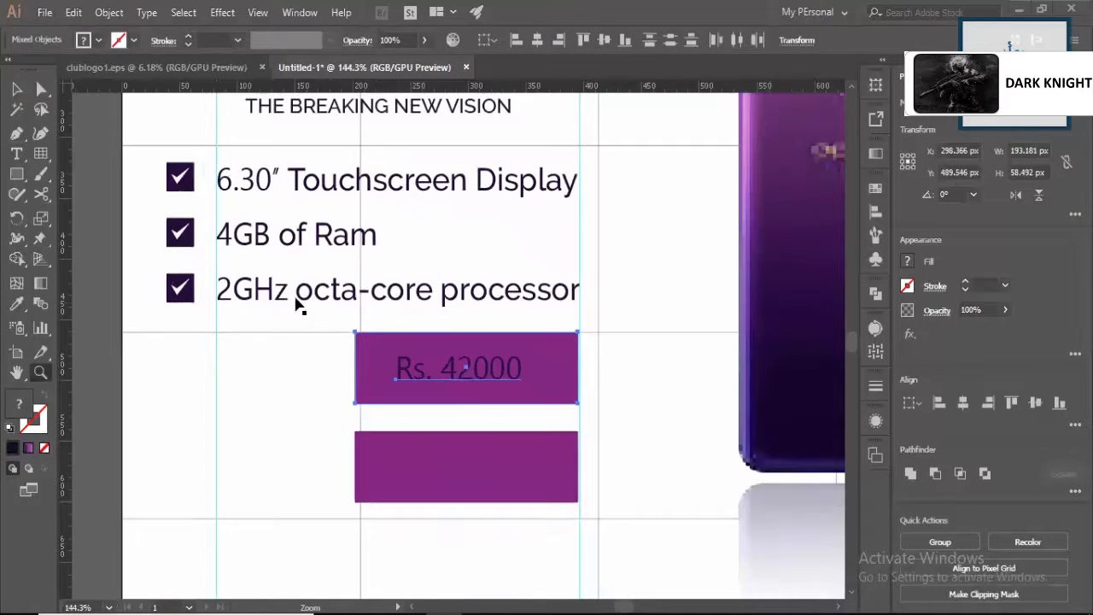
key("v")
- Enlarge the checkboxes and feature list to about 373 px wide, keeping the right edge on the guide
left_click(298, 311)
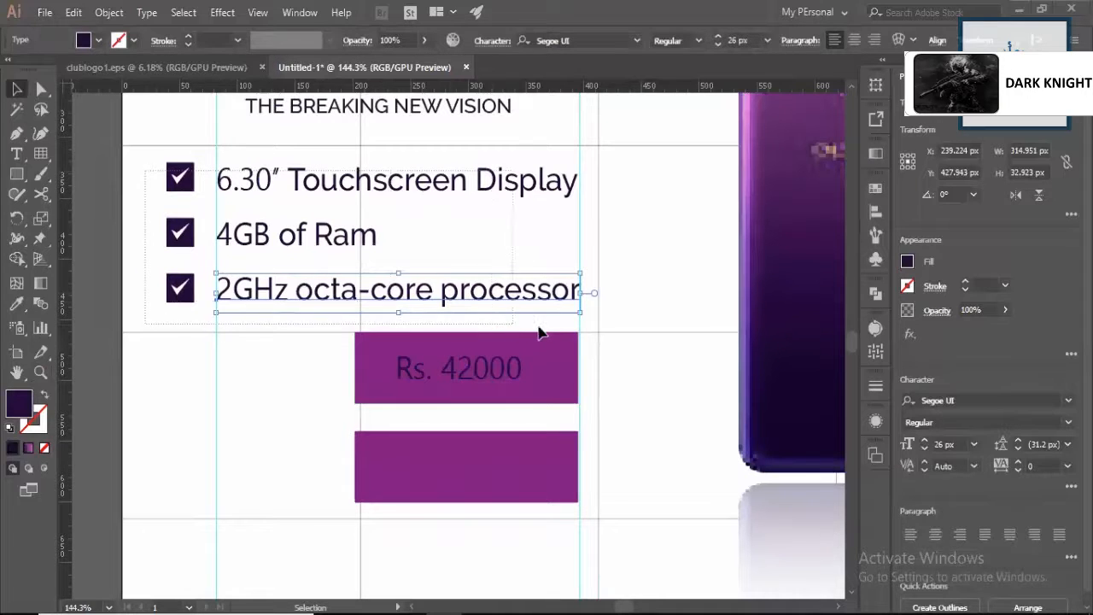
left_click_drag(538, 334, 467, 327)
left_click_drag(167, 311, 139, 319)
left_click_drag(351, 290, 350, 289)
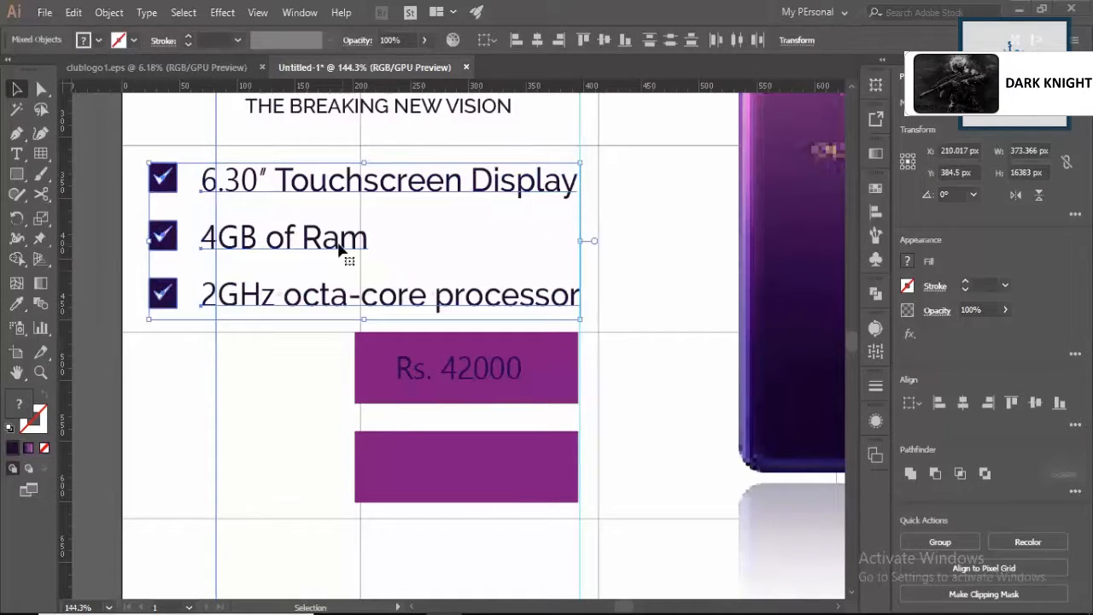
left_click_drag(341, 248, 438, 305)
key("z")
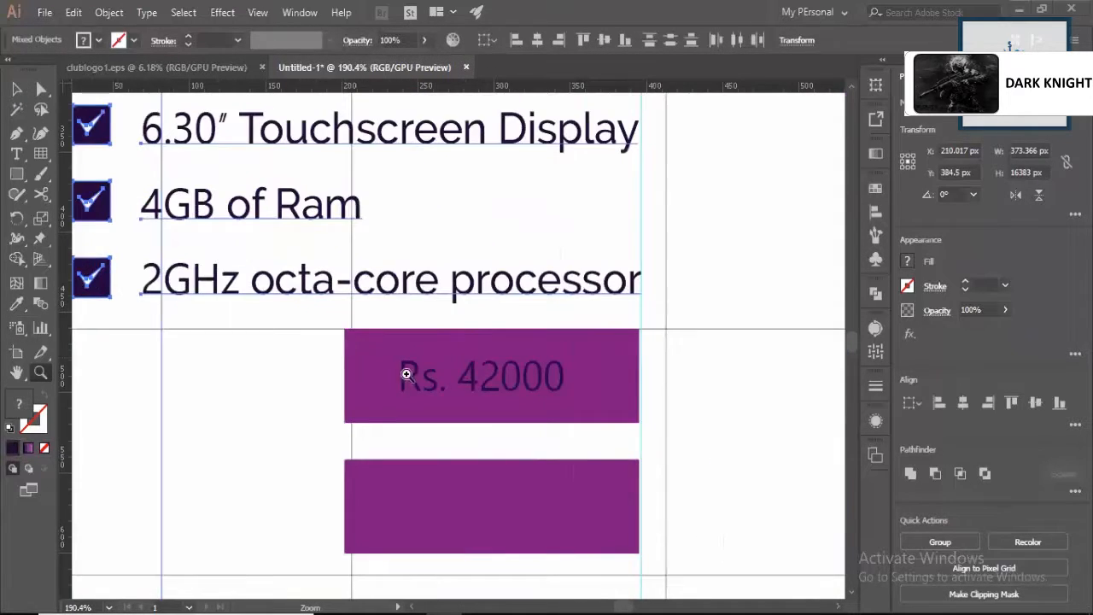
left_click_drag(406, 374, 321, 221)
left_click_drag(145, 145, 353, 240)
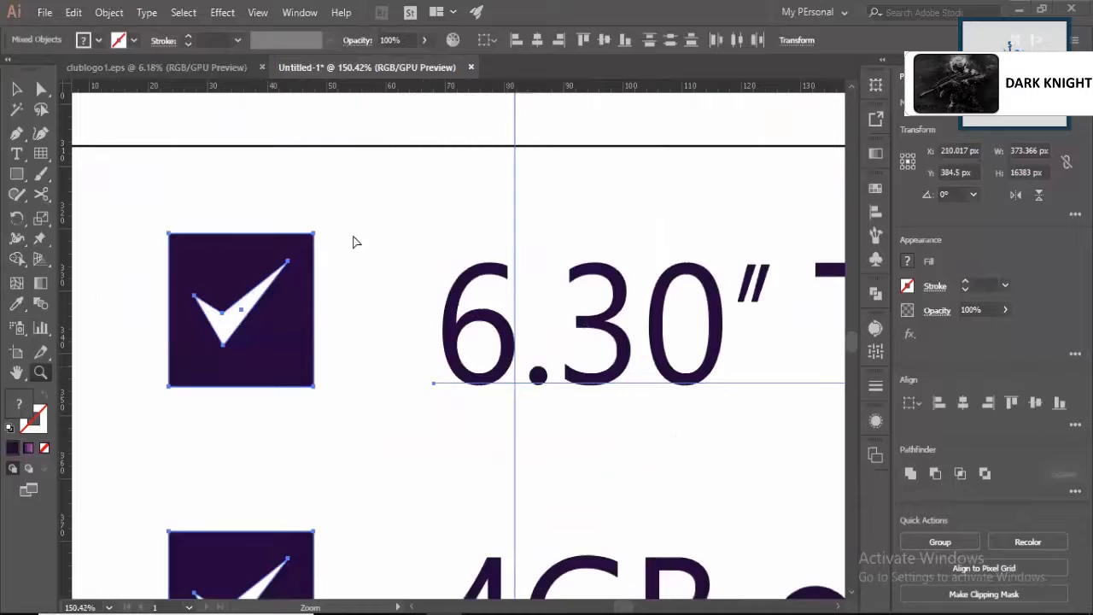
key("a")
left_click_drag(308, 310, 287, 334)
key("ctrl+z")
left_click(288, 317)
key("z")
left_click_drag(329, 291, 208, 353)
key("ctrl+shift+a")
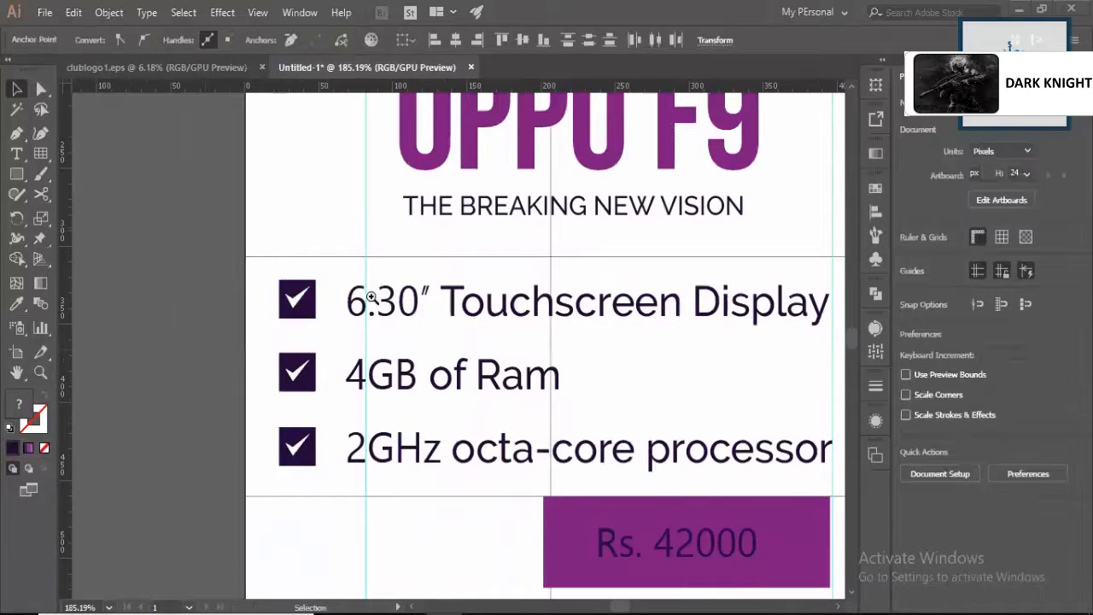
- Widen the upper purple bar to about 194.5 px so its right edge meets the right guide
left_click(366, 299, "alt")
key("v")
scroll(368, 423, "right", 2)
scroll(369, 423, "down", 1)
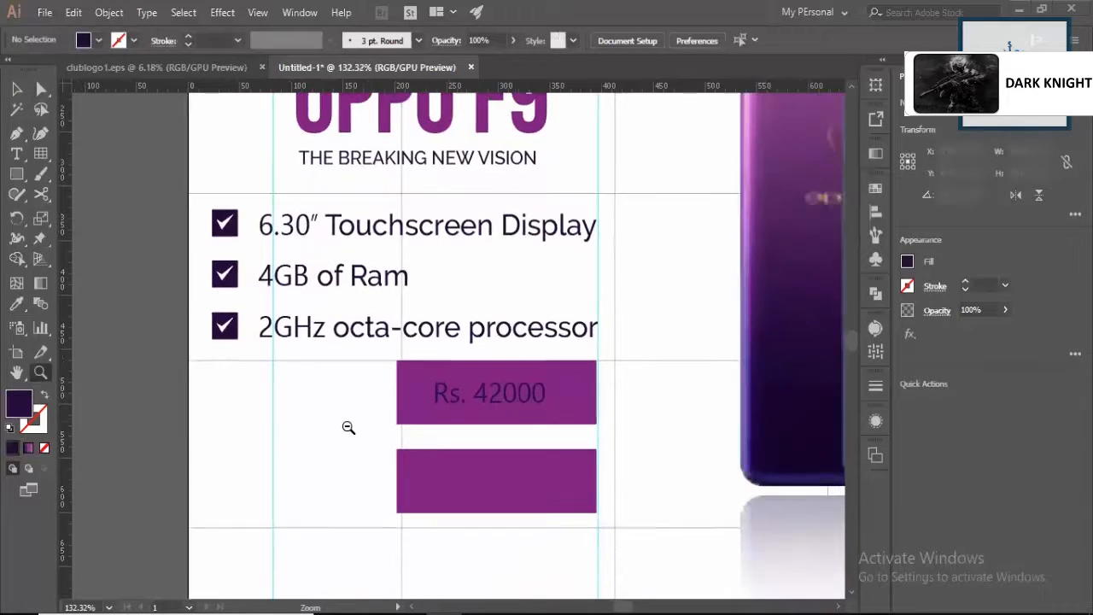
left_click_drag(590, 498, 613, 363)
left_click(613, 363)
key("z")
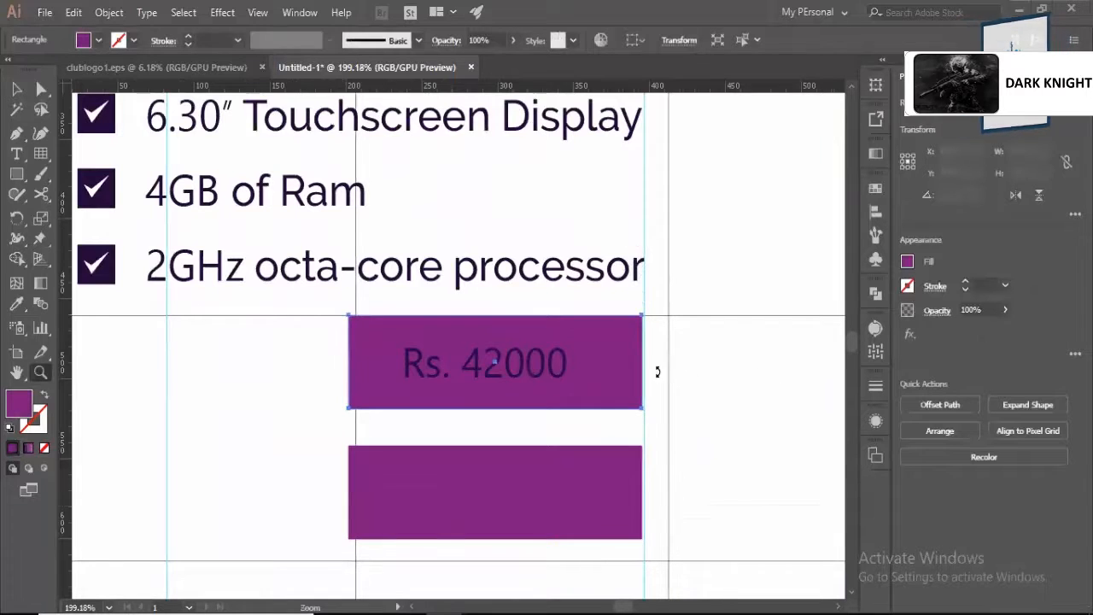
left_click_drag(654, 370, 447, 367)
key("v")
key("z")
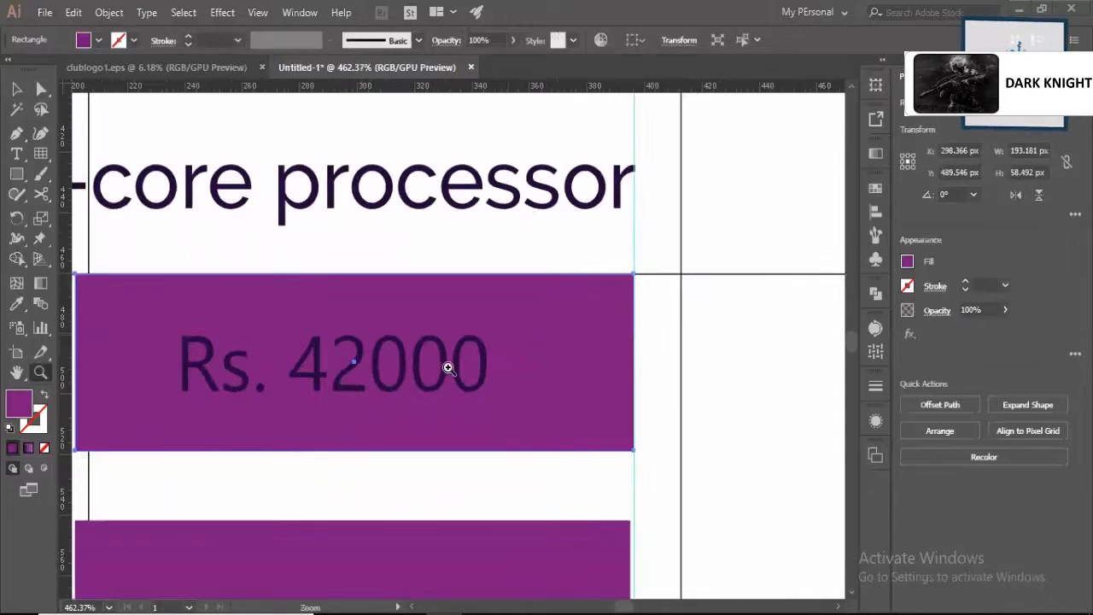
left_click(476, 368, "alt")
key("v")
- Set the price text's font style to Bold
left_click(476, 367)
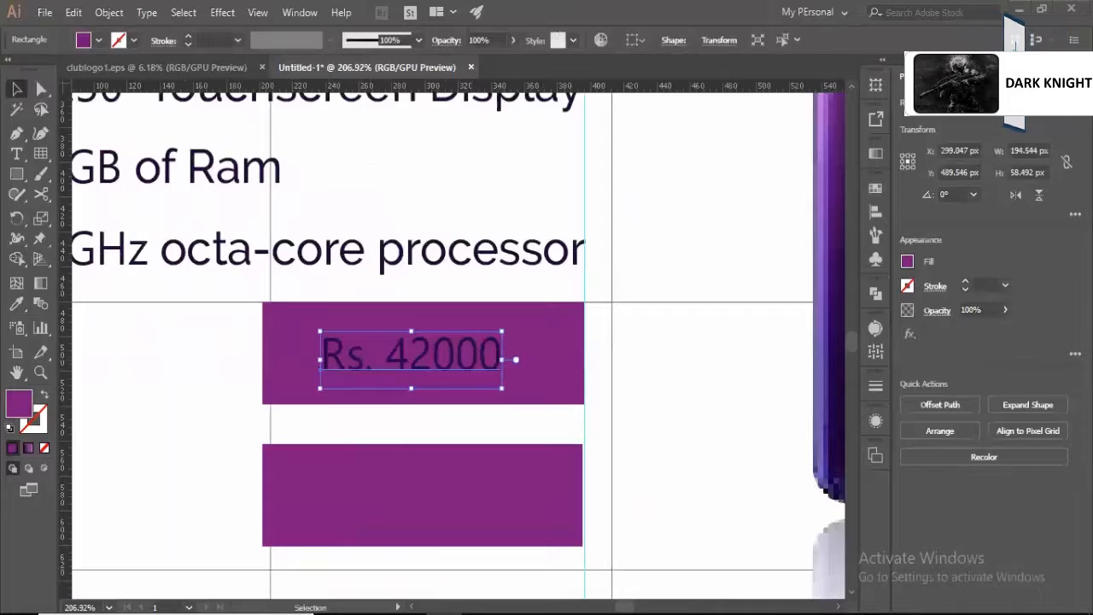
left_click(1068, 422)
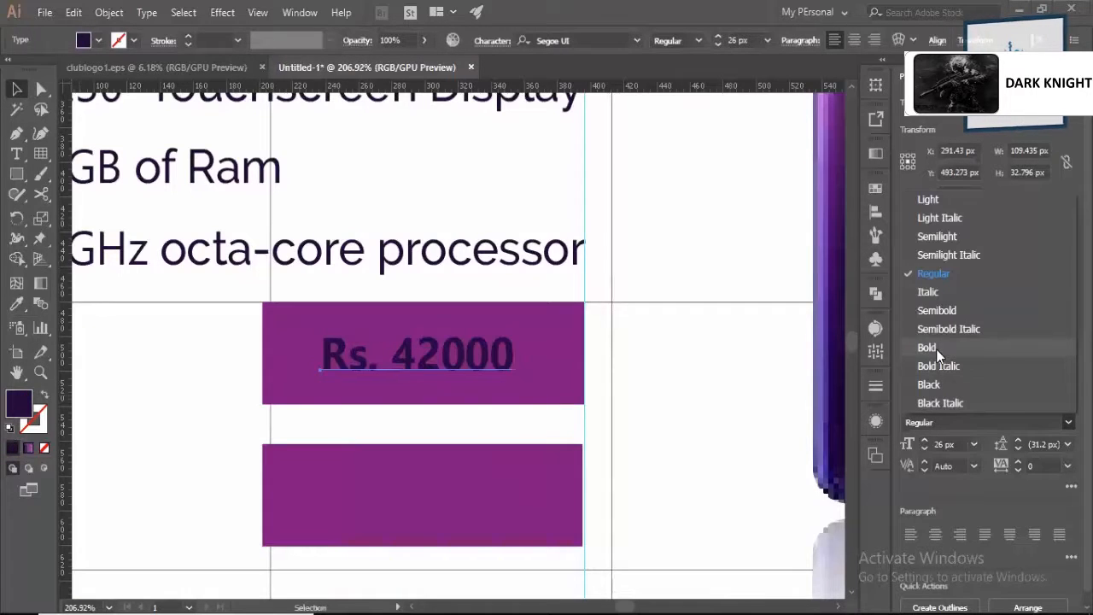
left_click(936, 349)
left_click_drag(475, 487, 421, 490)
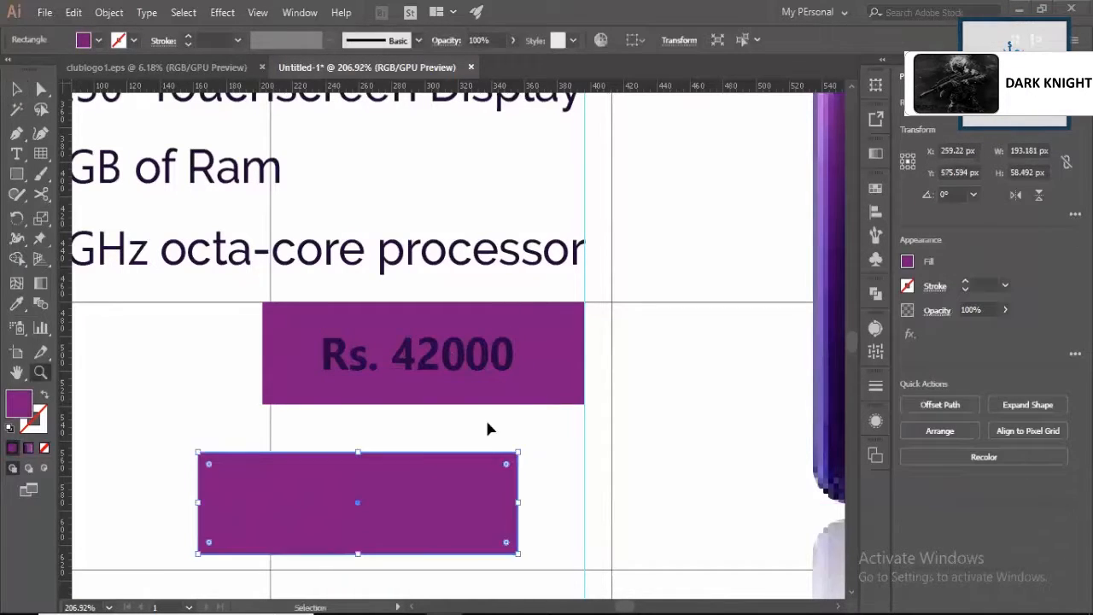
key("ctrl+z")
key("z")
left_click_drag(515, 395, 408, 402)
left_click(408, 401, "alt")
key("v")
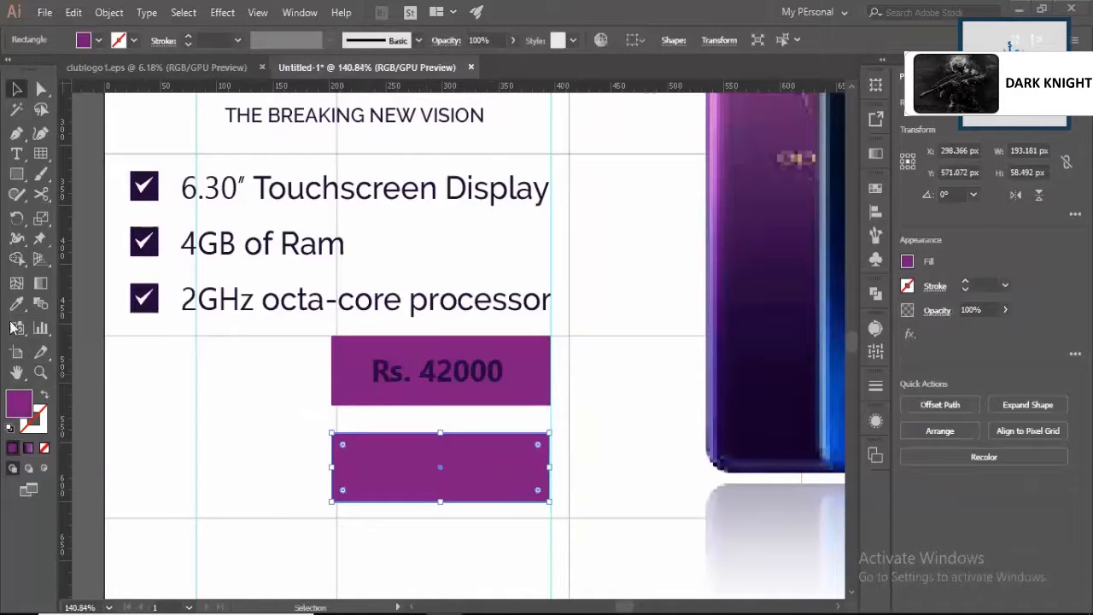
- Recolour the price text white by sampling the white background beside the purple bars
left_click(472, 374)
key("i")
left_click(327, 418)
key("v")
key("z")
left_click_drag(473, 380, 434, 370)
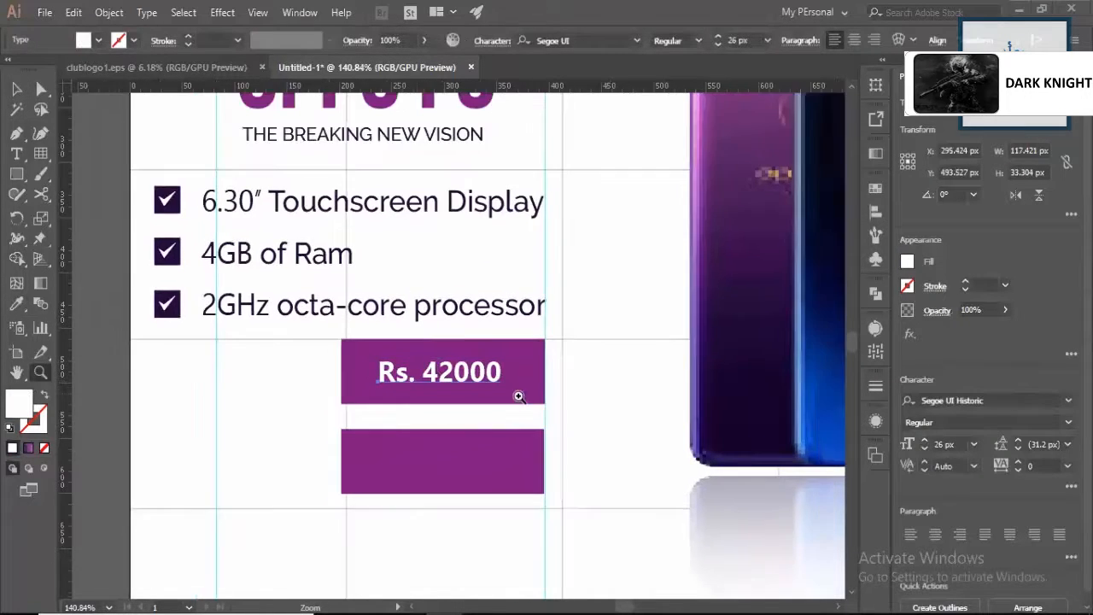
left_click(518, 396)
- Fill the bar behind the price text with bright red, FF1A0D
key("a")
left_click(578, 378)
key("F6")
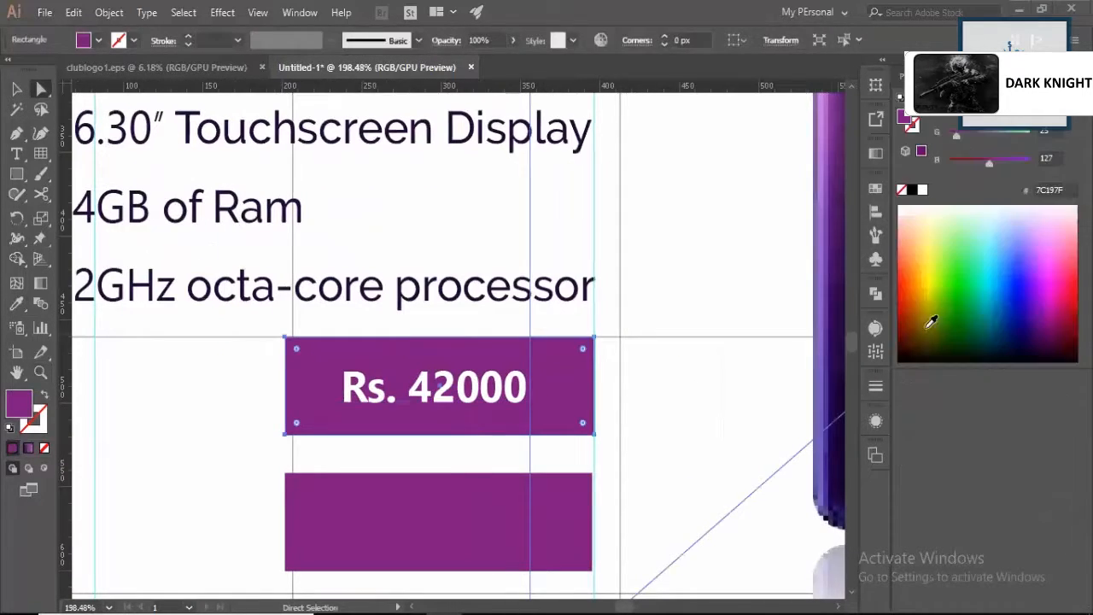
left_click(910, 295)
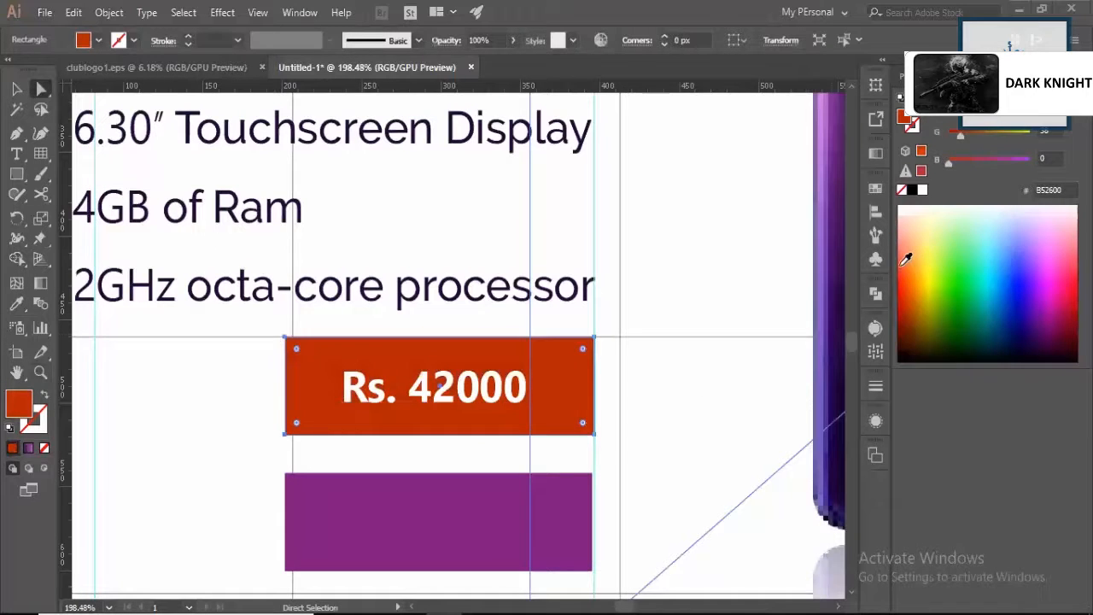
left_click_drag(908, 260, 907, 273)
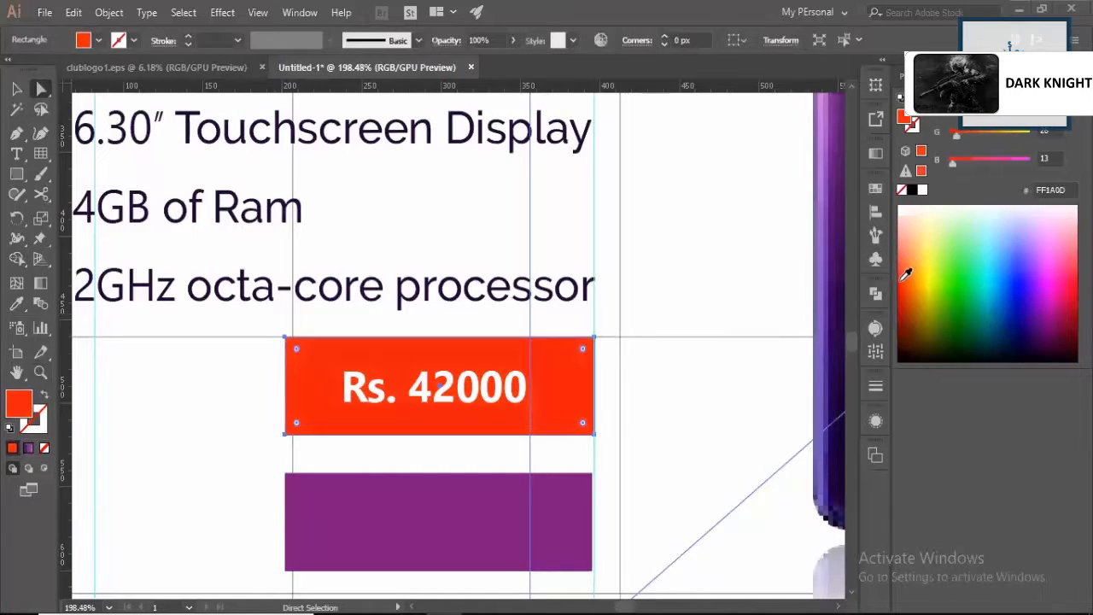
left_click(671, 398)
- Enlarge the price text so it spans most of the red bar's width
key("z")
left_click_drag(407, 418, 602, 419)
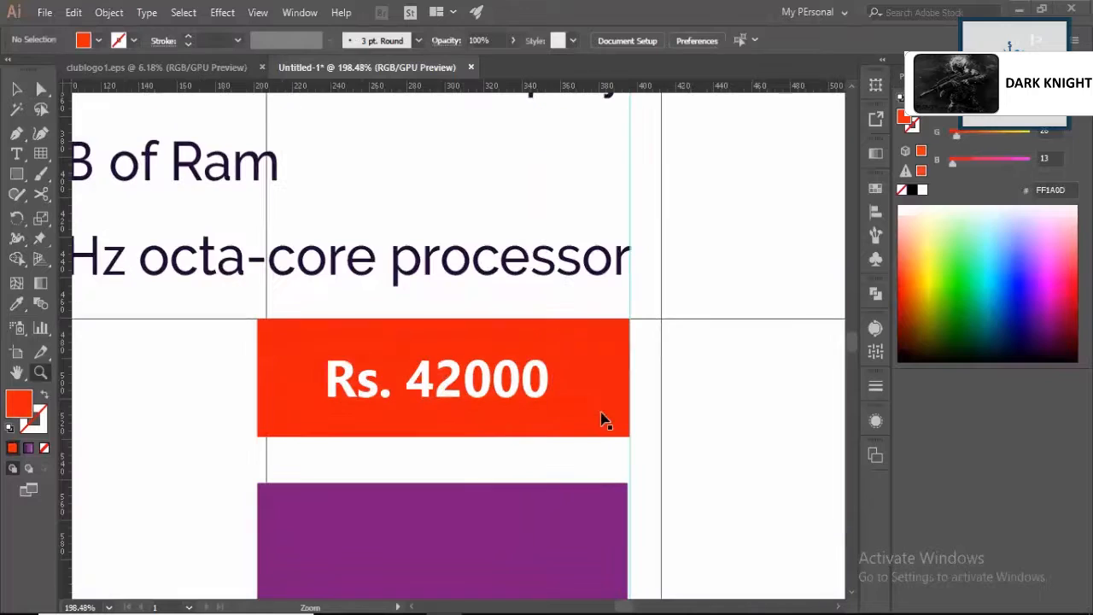
key("v")
left_click(629, 329)
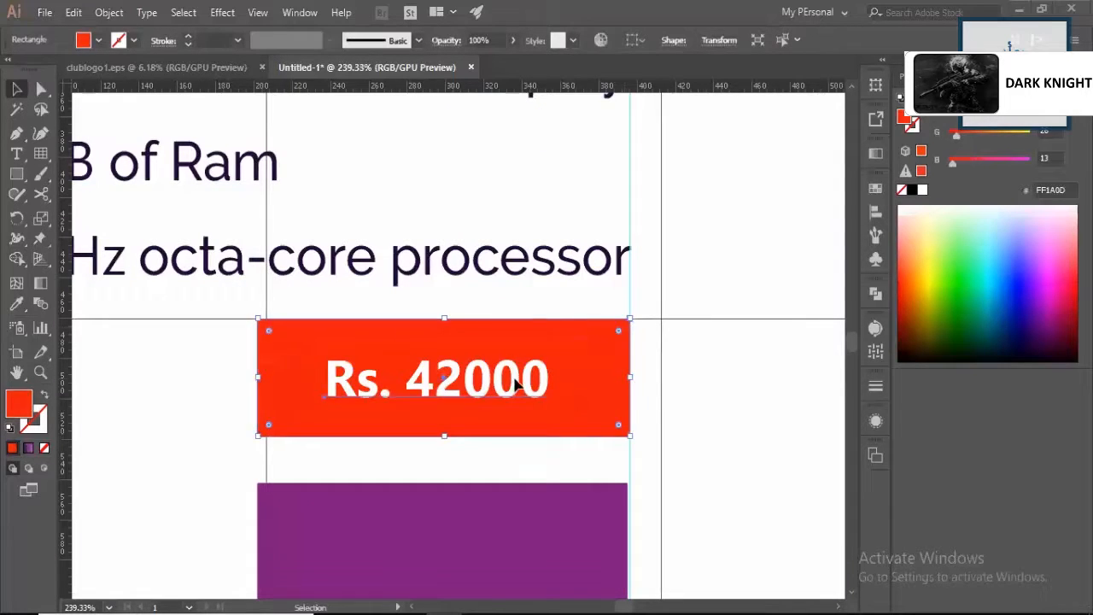
left_click(515, 387)
left_click_drag(550, 419, 597, 439)
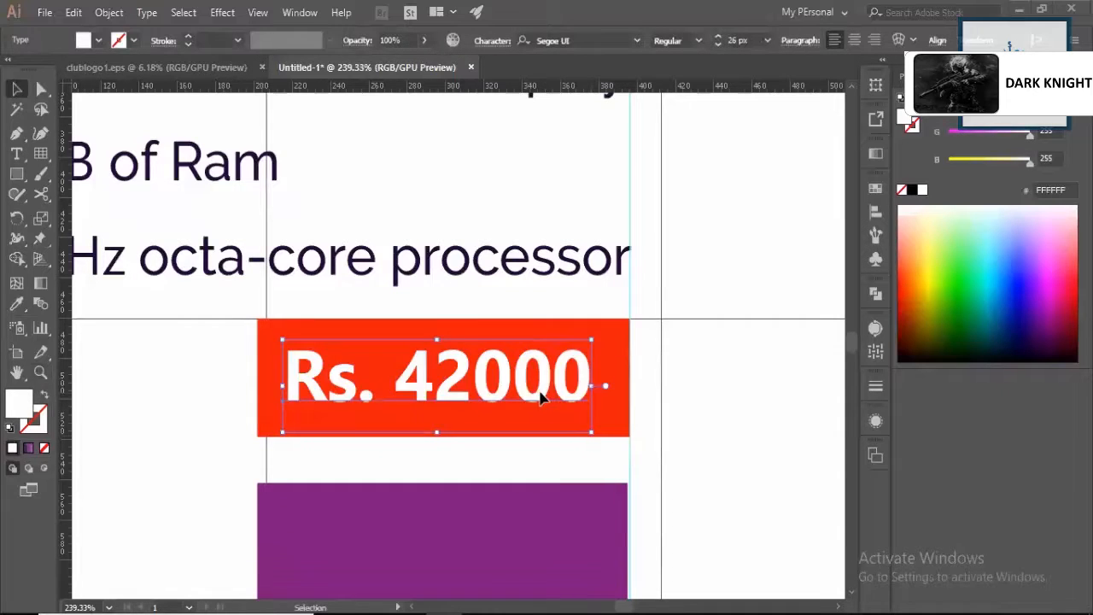
key("z")
left_click(483, 400, "alt")
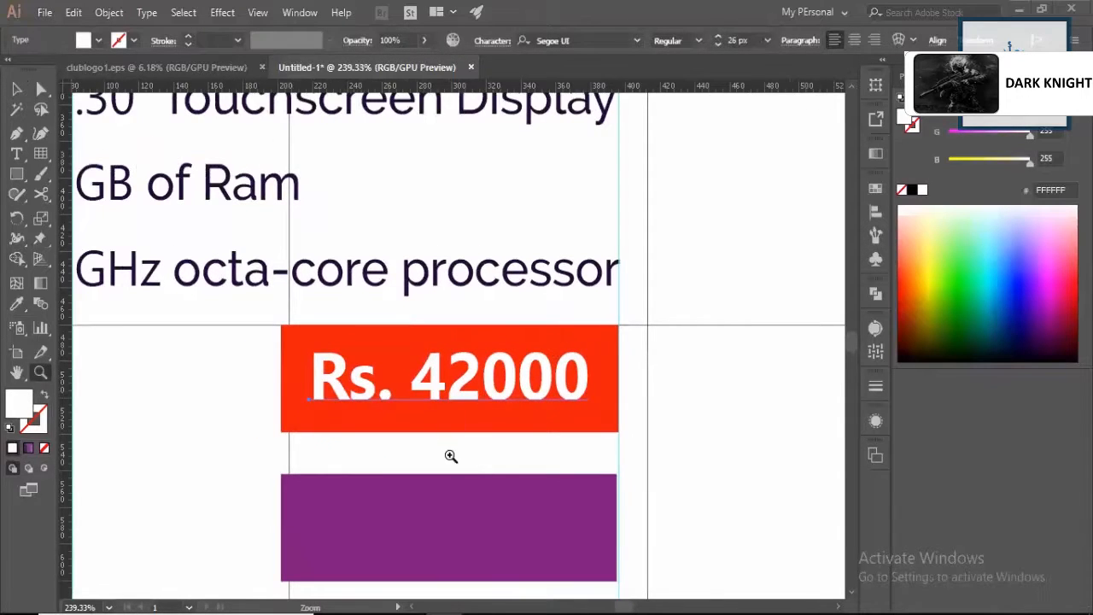
- Move the red bar and its price text slightly down, away from the feature list
left_click(484, 480)
left_click(553, 380, "ctrl")
left_click(554, 378, "alt")
left_click(567, 365)
key("v")
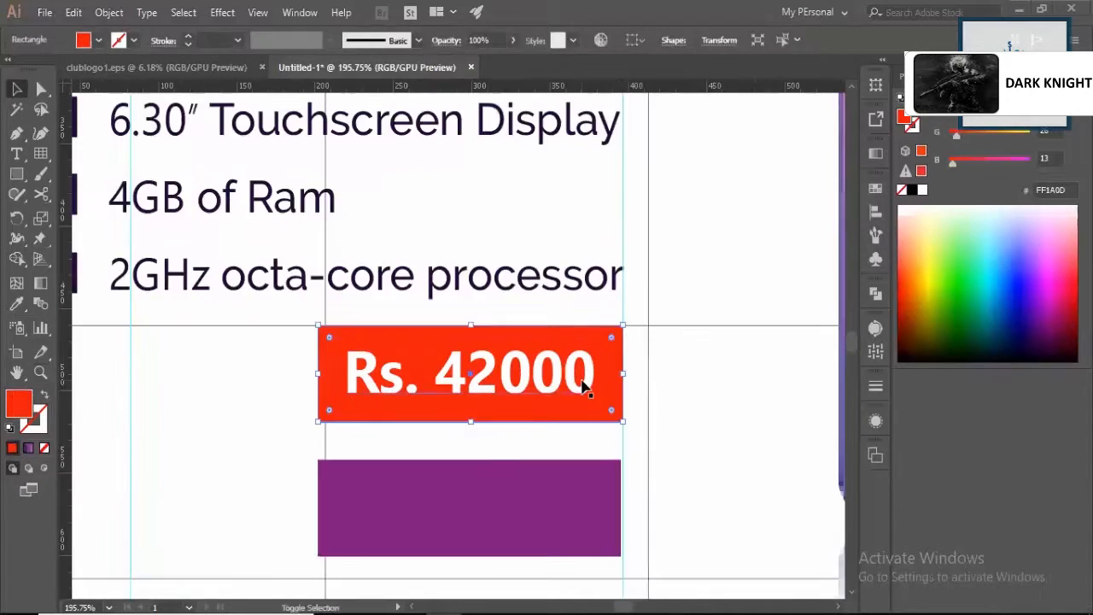
mouse_move(566, 387)
left_mouse_down()
mouse_move(586, 391)
mouse_move(598, 413)
mouse_move(573, 396)
mouse_move(566, 407)
left_mouse_up()
scroll(481, 481, "down", 2)
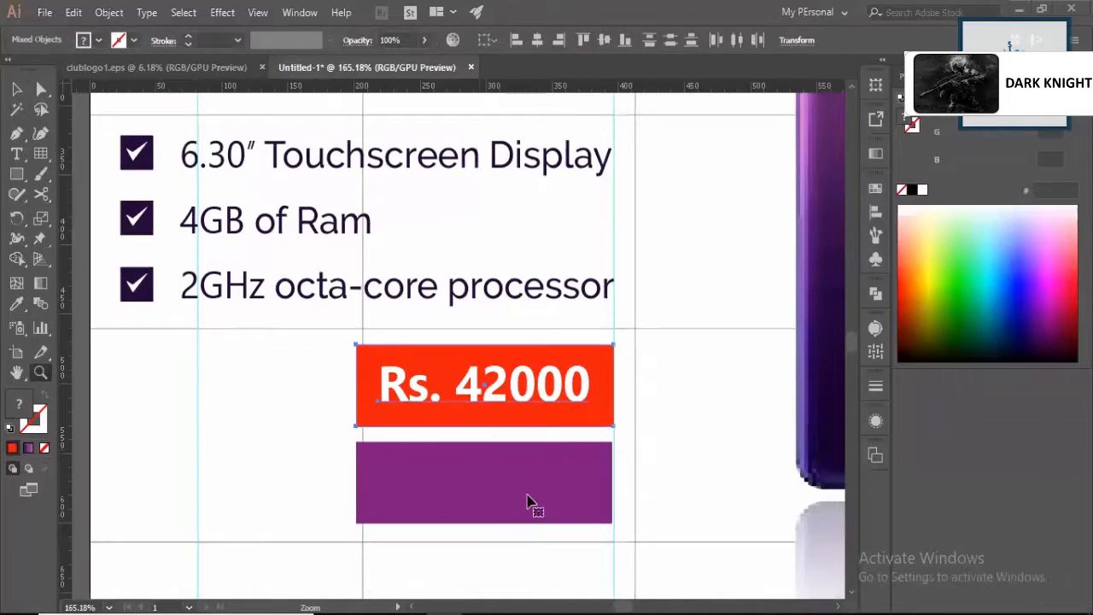
- Delete the empty purple bar below the price bar
left_click(547, 481)
key("Delete")
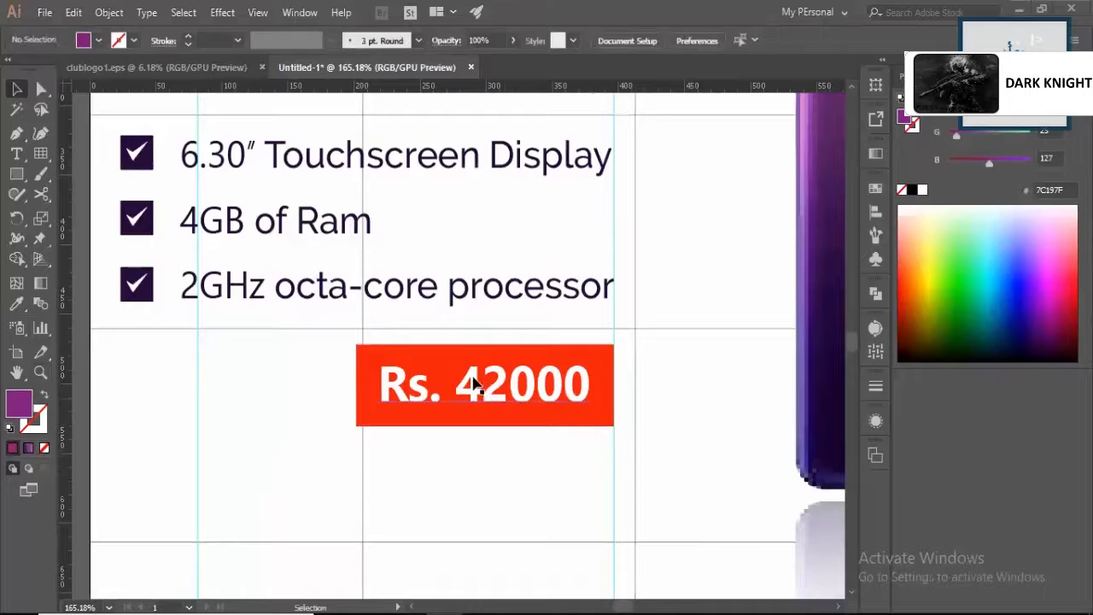
left_click(537, 459, "alt")
scroll(431, 483, "down", 3)
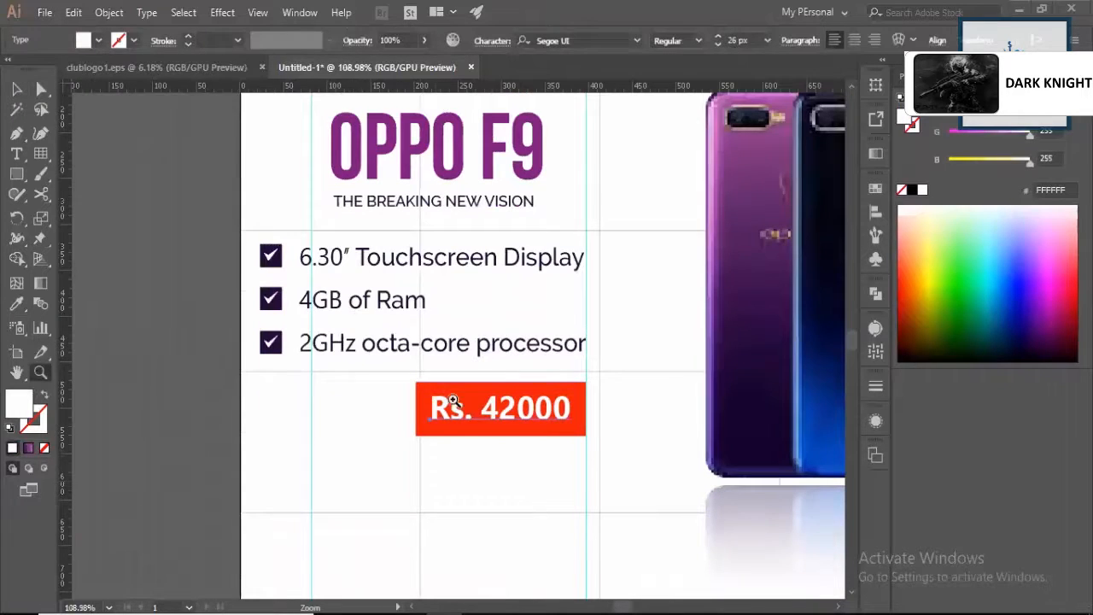
- Rotate the price bar and its text to read vertically upward and place them beside the OPPO F9 title, near the artboard's left edge
scroll(448, 394, "up", 1)
left_click_drag(305, 193, 396, 296)
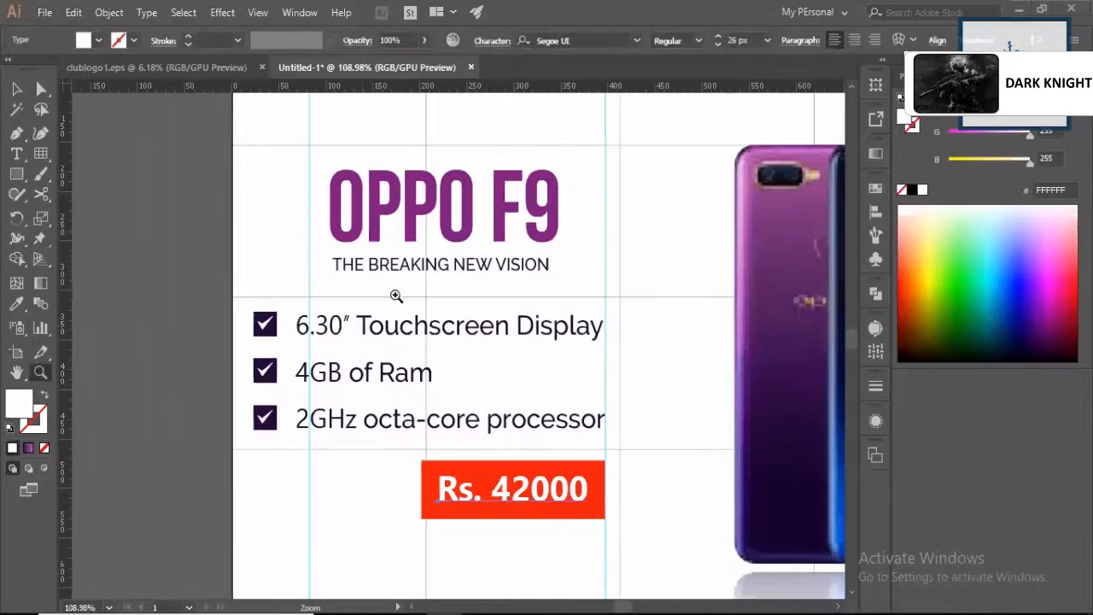
key("v")
left_click_drag(492, 498, 491, 494)
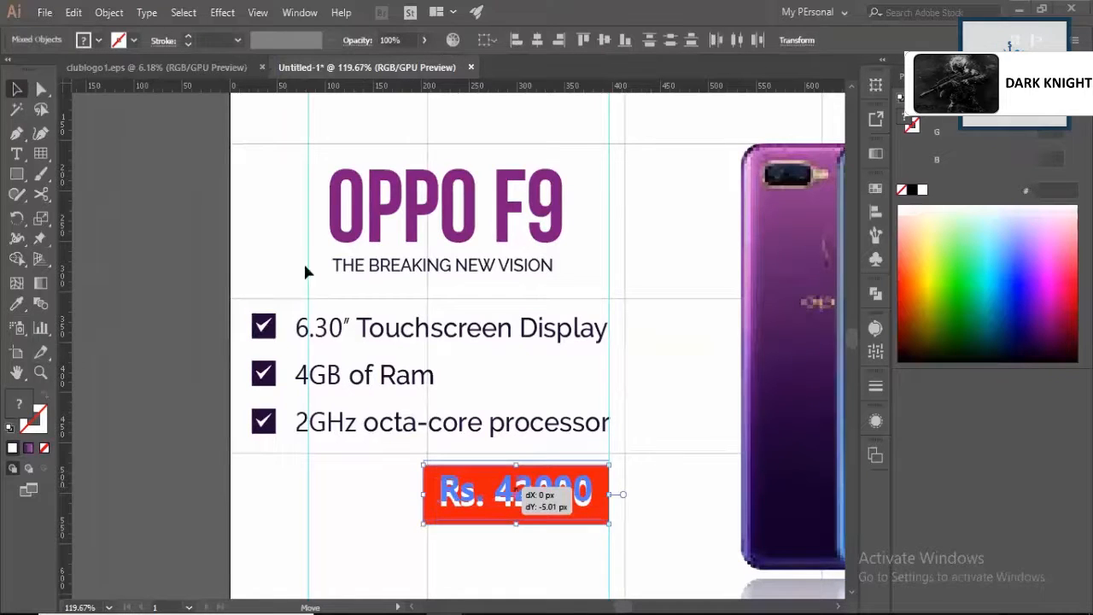
left_click_drag(410, 200, 304, 166)
left_click_drag(307, 232, 248, 244)
left_click_drag(287, 340, 277, 303)
left_click_drag(257, 235, 268, 235)
- Shift the price bar's right edge slightly up and fill the bar with the title's purple, 7C197F
key("a")
scroll(295, 166, "up", 2)
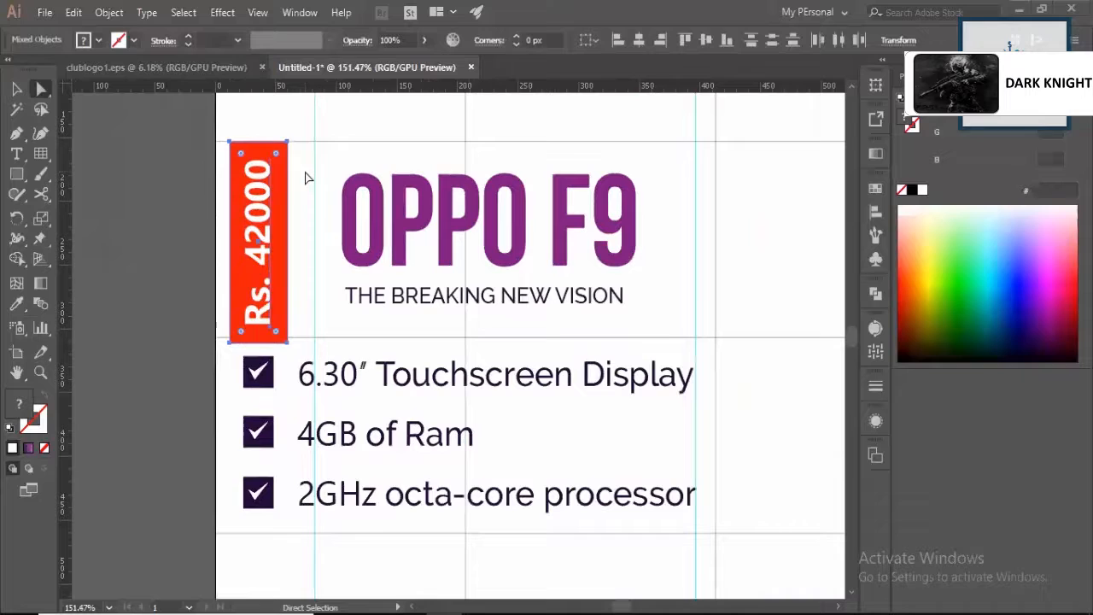
left_click(291, 281)
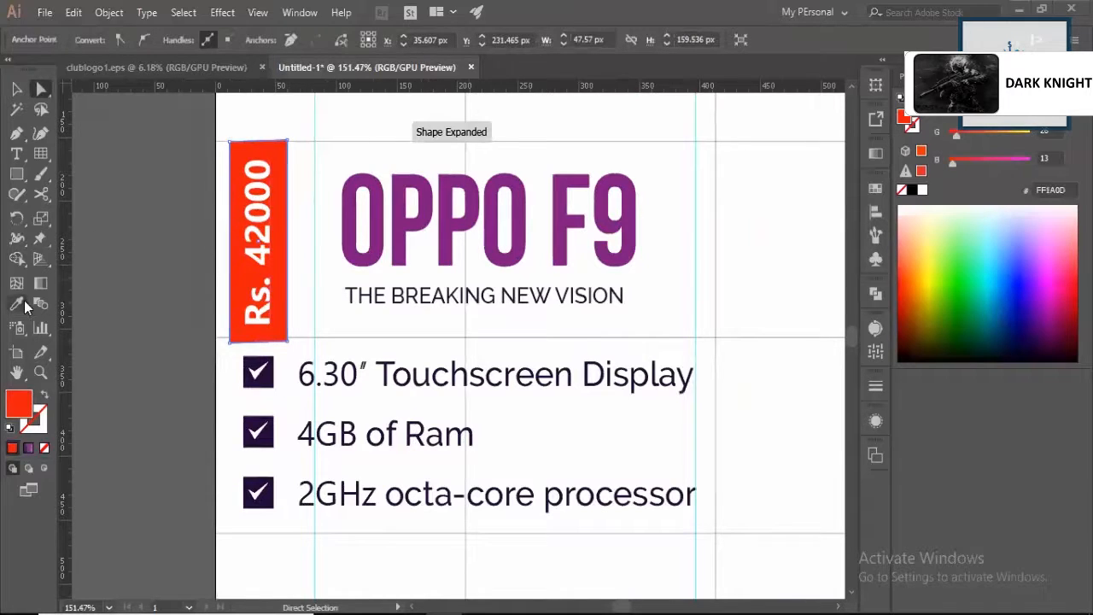
left_click(356, 200)
key("v")
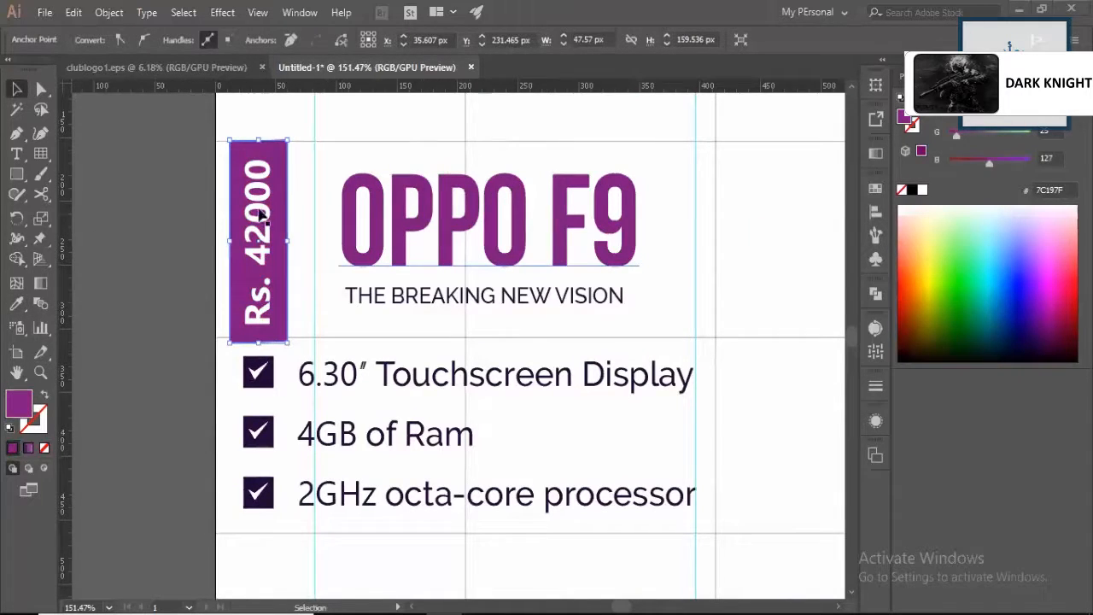
- Try tilting the price bar and its text clockwise so they overlap the artboard's left edge
left_click_drag(310, 153, 320, 187)
left_click_drag(264, 246, 209, 230)
key("z")
key("ctrl+z")
left_click(227, 231)
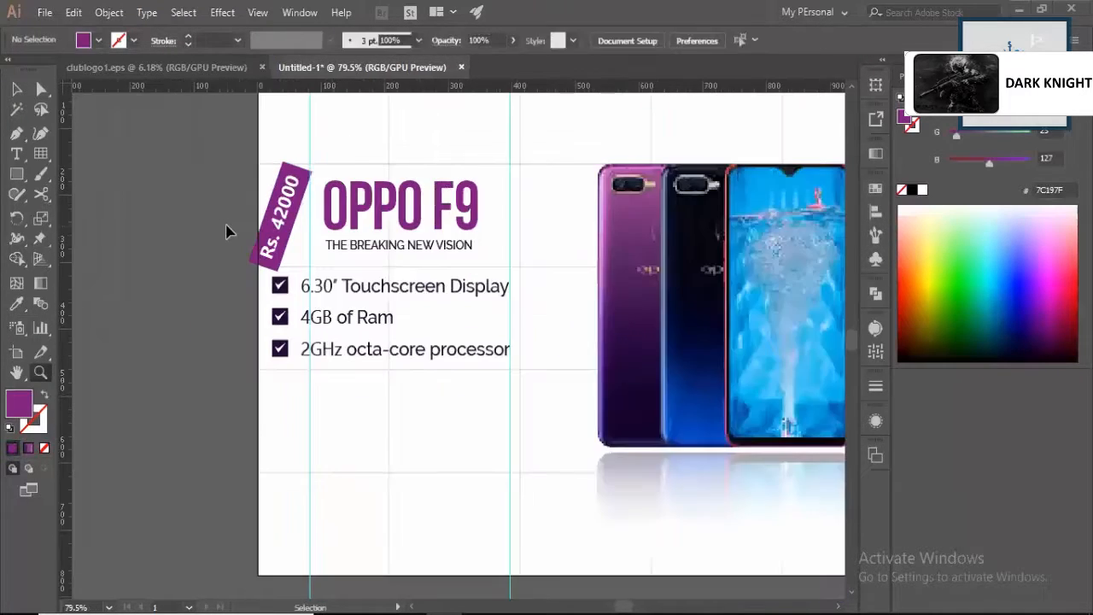
key("ctrl+z")
- Draw a small triangle about 9 px wide and 15 px tall with the Pen tool at the price bar's upper right corner
left_click_drag(290, 174, 284, 157)
key("a")
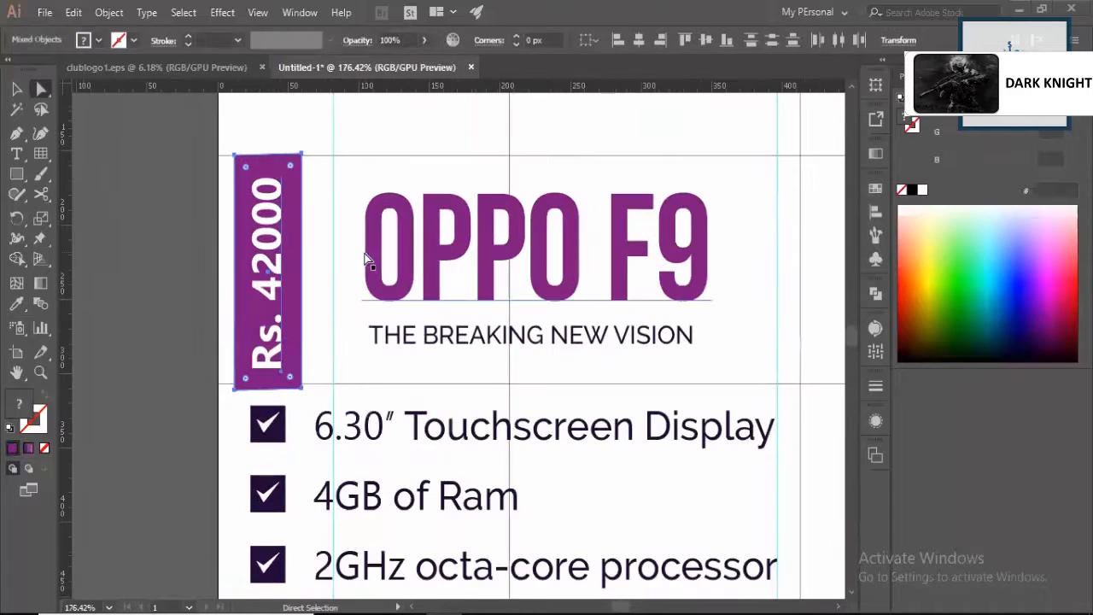
key("p")
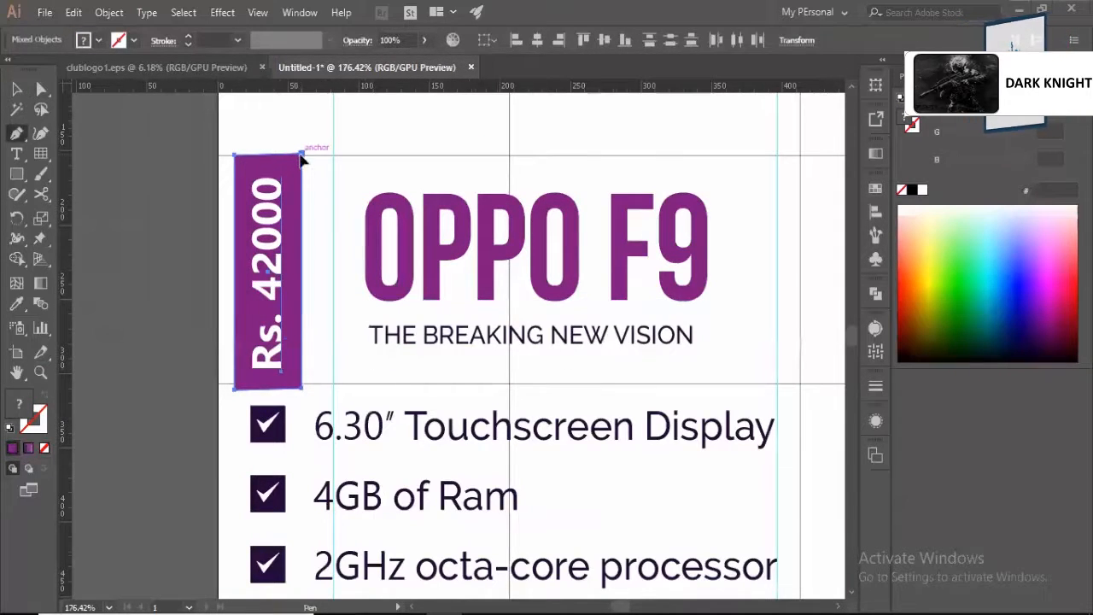
left_click(301, 154)
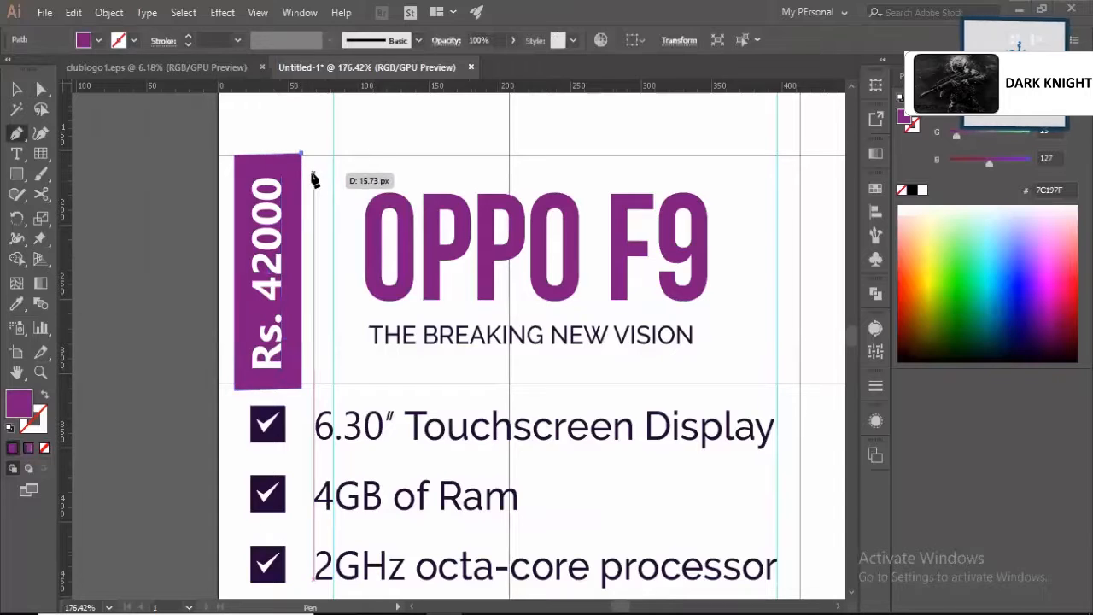
left_click(303, 162)
left_click(301, 176)
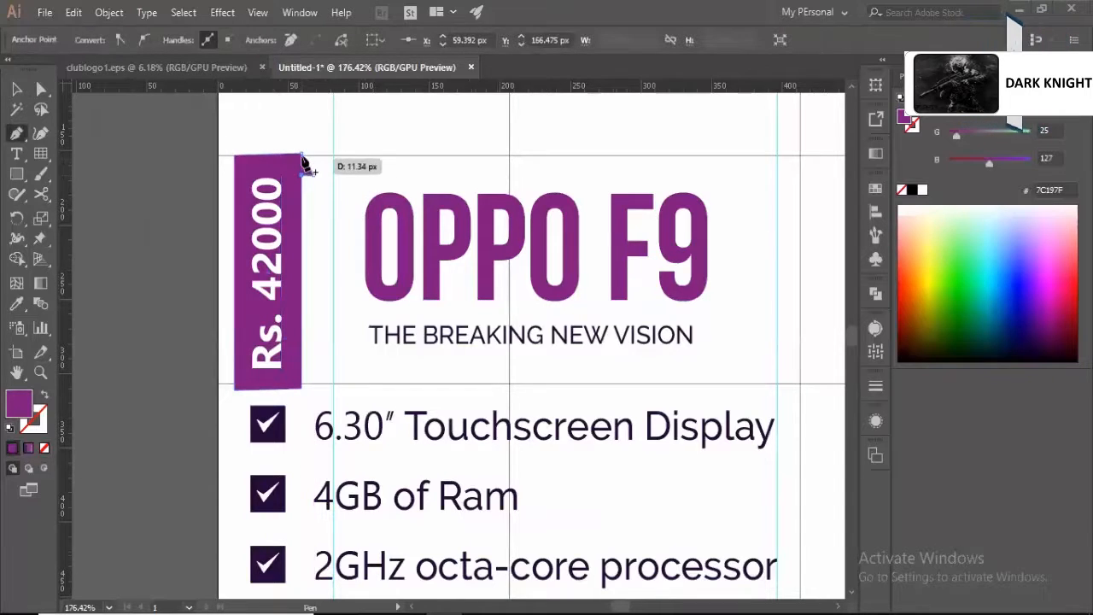
left_click(300, 155)
key("z")
left_click(301, 158)
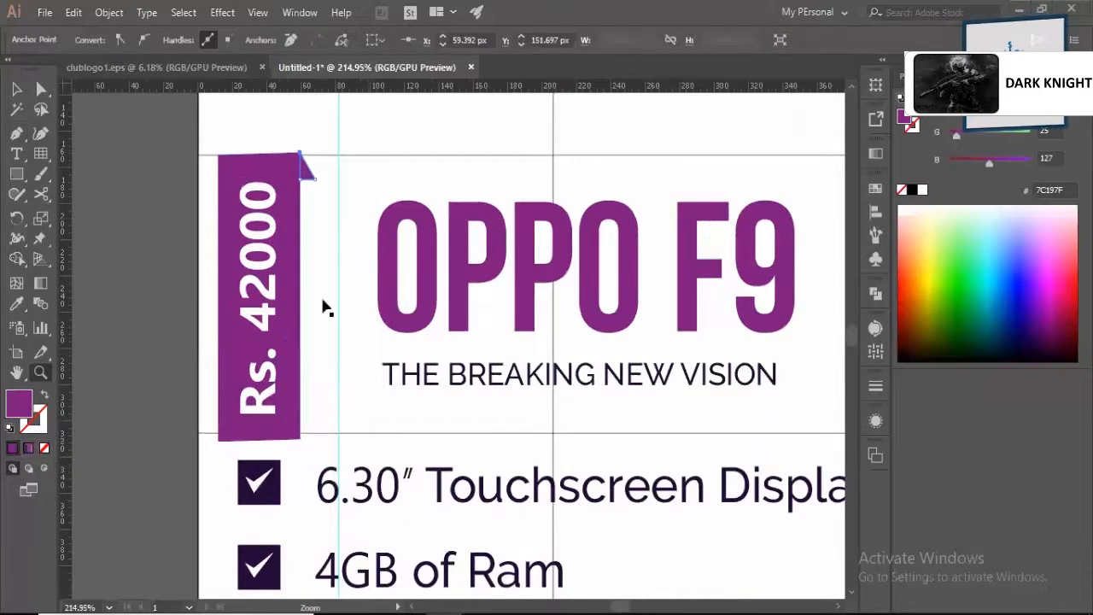
- Lengthen the corner triangle to about 26 px tall and fill it with darker purple, 610466
key("a")
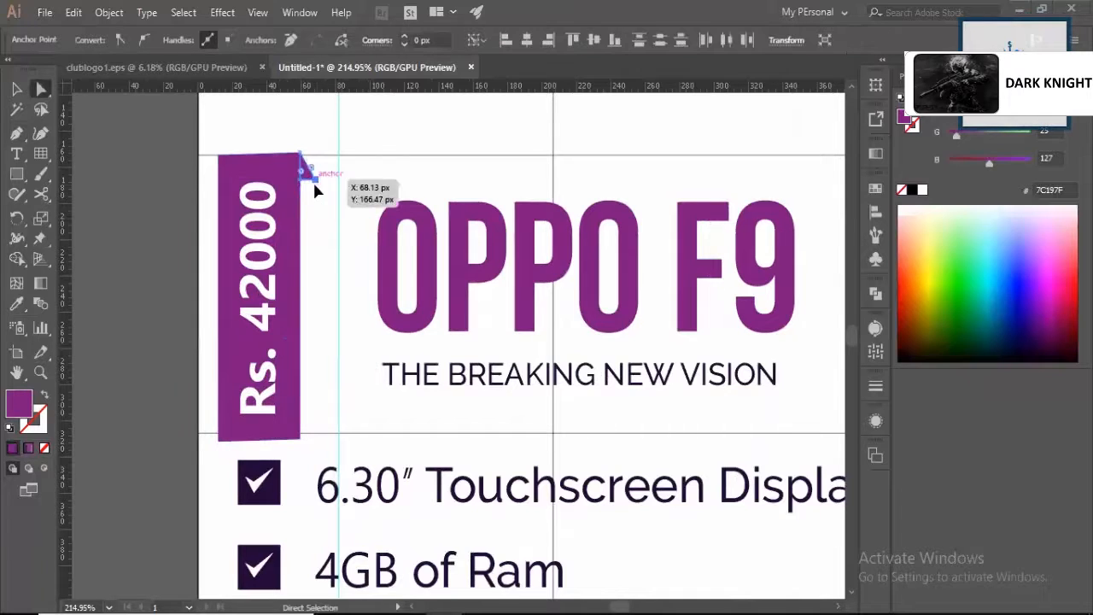
left_click_drag(314, 180, 315, 200)
key("v")
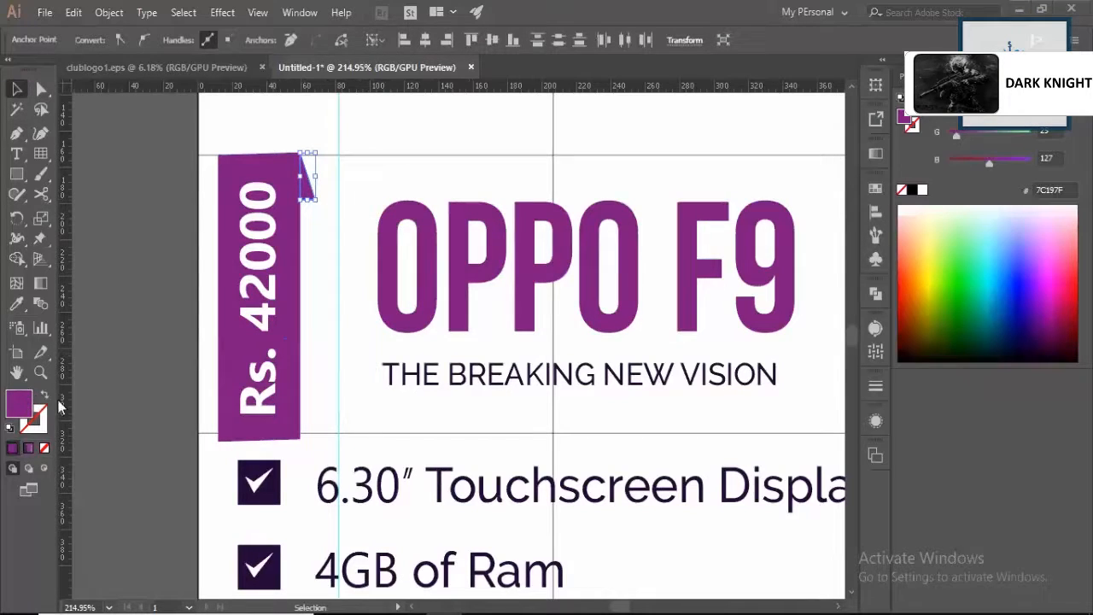
double_click(18, 402)
left_click(878, 243)
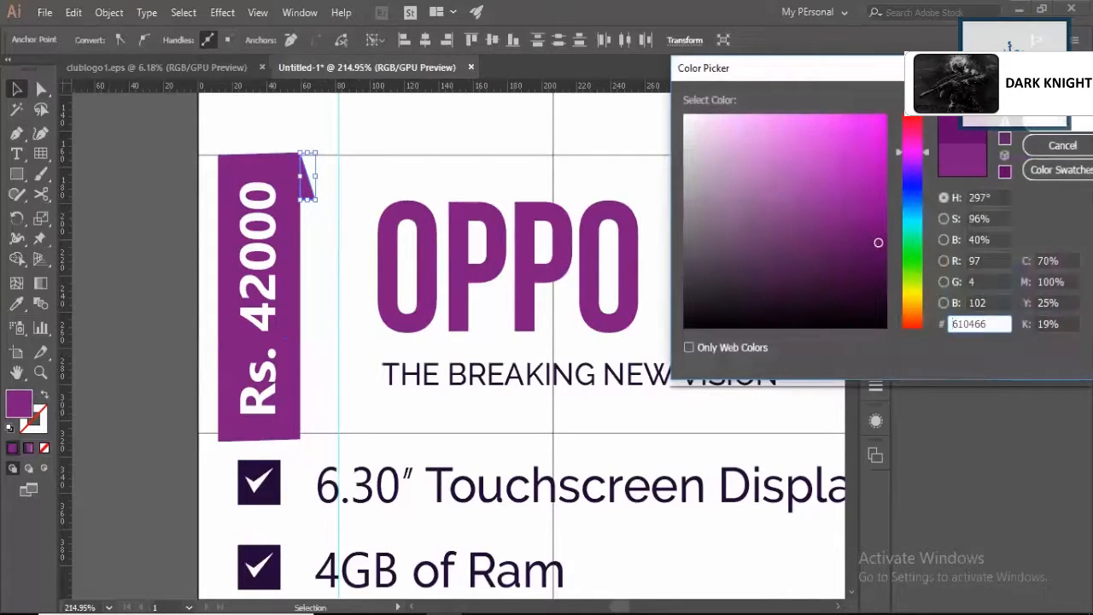
left_click(1059, 120)
key("a")
left_click(363, 201)
key("z")
left_click_drag(304, 297, 334, 319)
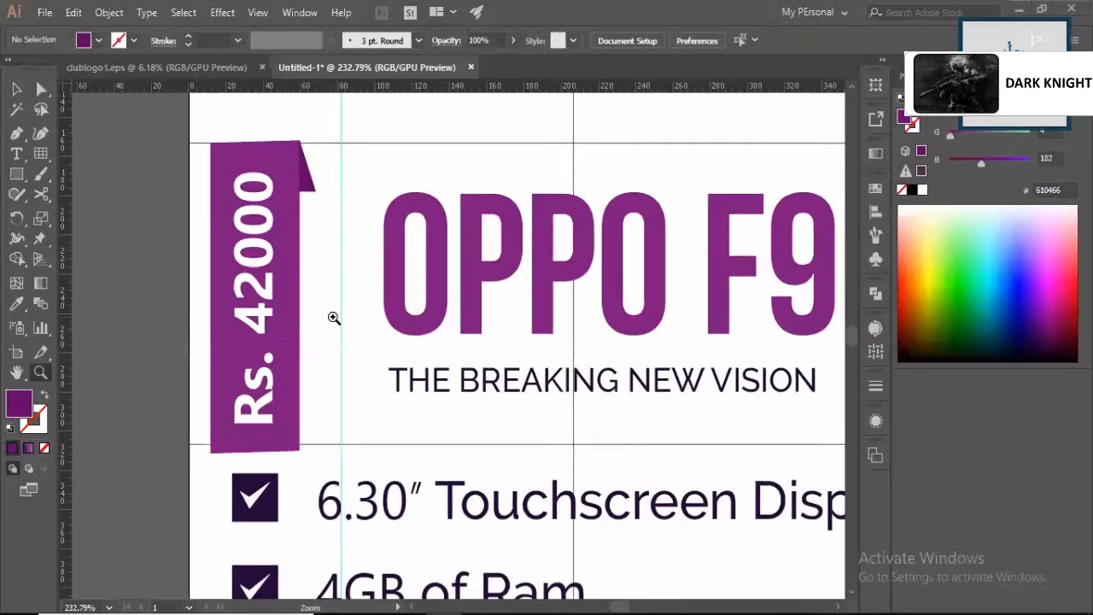
key("a")
left_click_drag(312, 200, 247, 251)
left_click(321, 204)
key("z")
key("ctrl+z")
left_click_drag(326, 202, 458, 302)
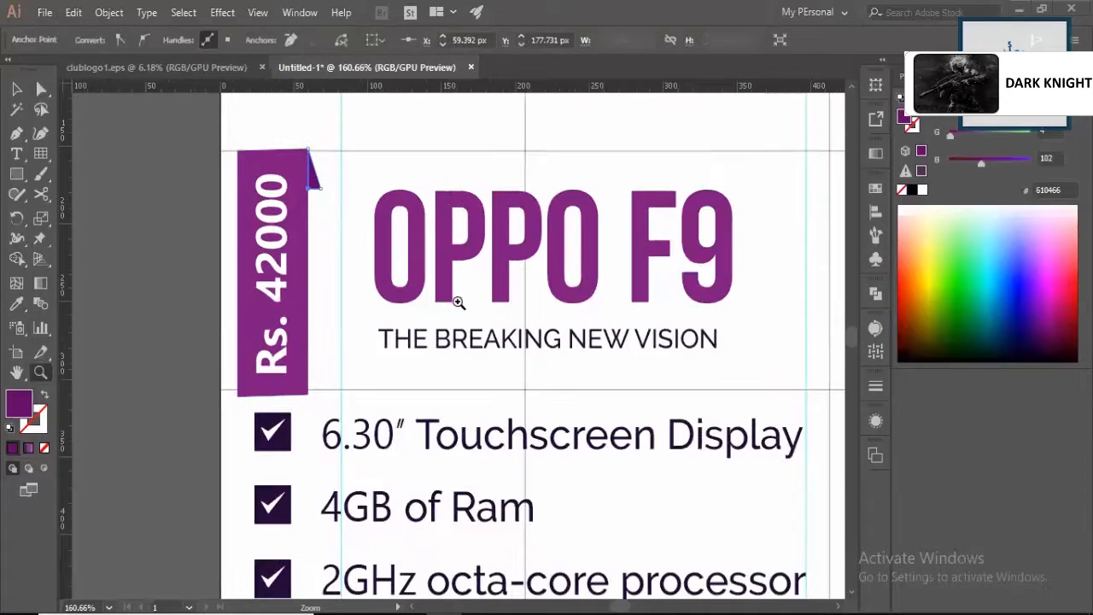
key("a")
key("p")
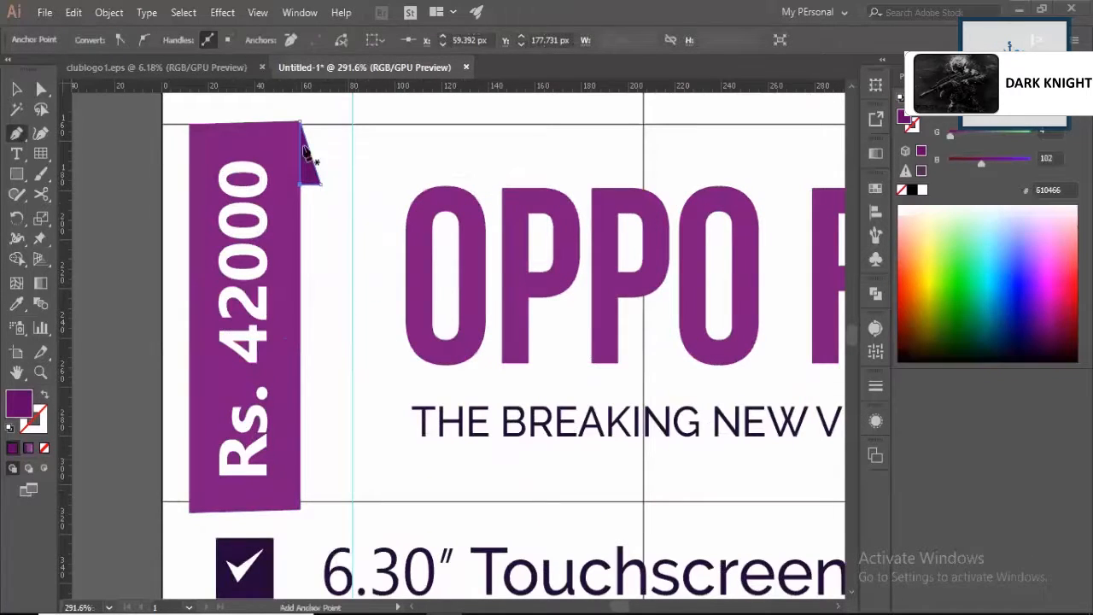
- Undo the recolouring, reshaping and drawing of the corner triangle beside the price bar
key("ctrl+z")
key("ctrl+z")
key("ctrl+z")
key("ctrl+z")
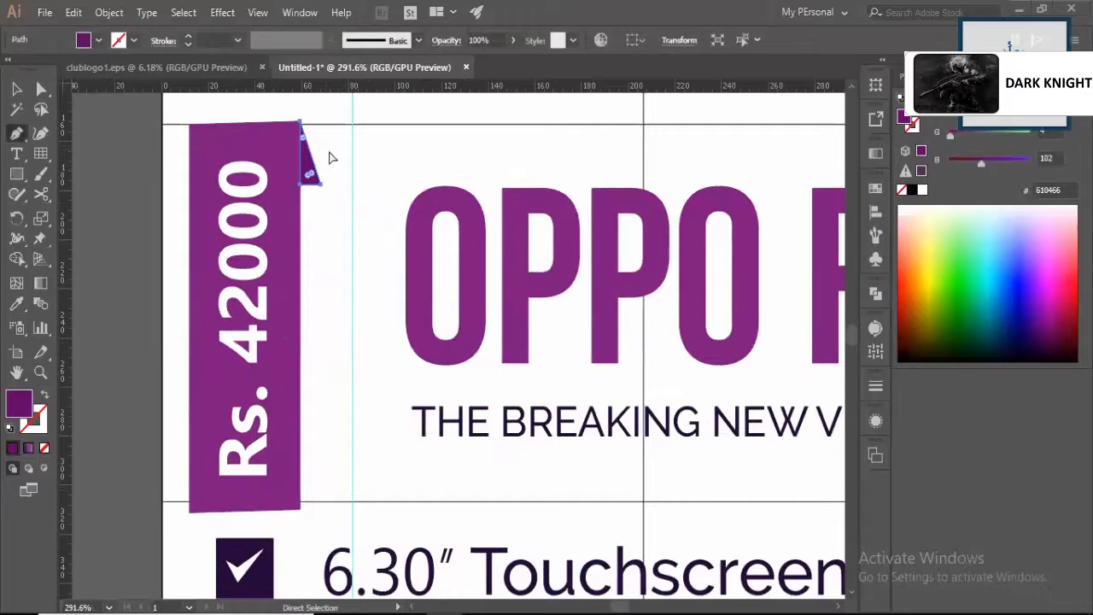
key("z")
left_click_drag(332, 215, 279, 234)
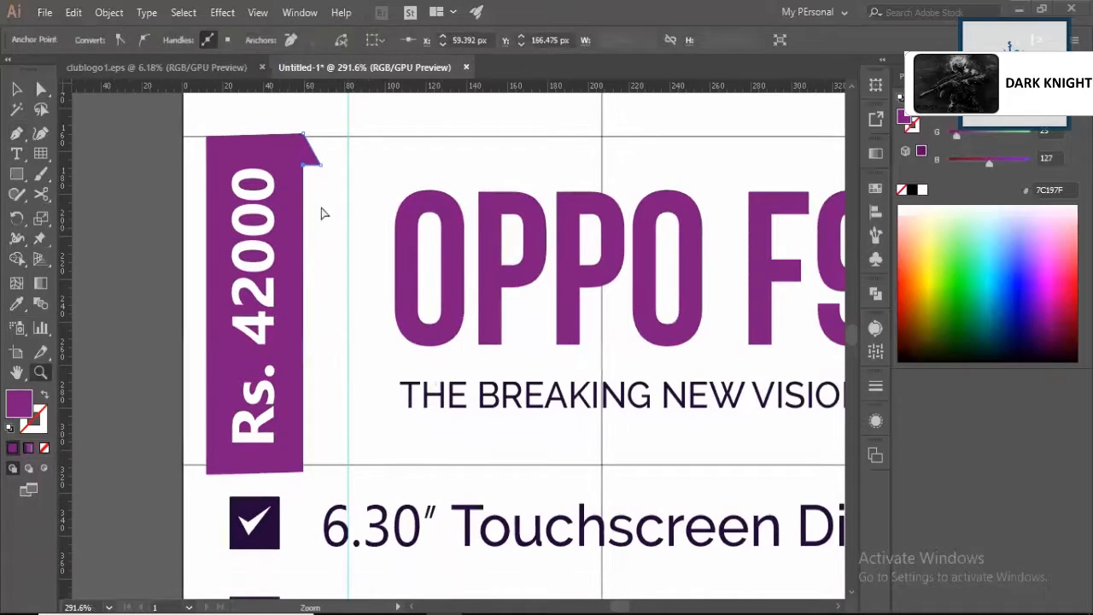
key("ctrl+z")
key("ctrl+z")
key("ctrl+z")
left_click_drag(310, 193, 289, 265)
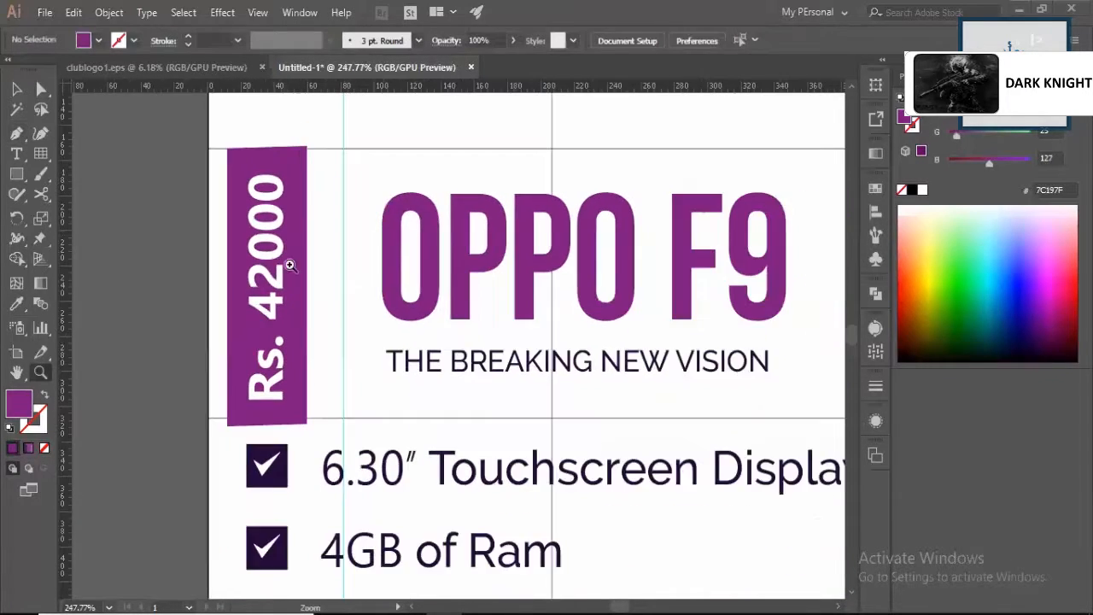
- Delete the purple bar behind the vertical price text, keeping the text
key("v")
left_click_drag(279, 324, 315, 243)
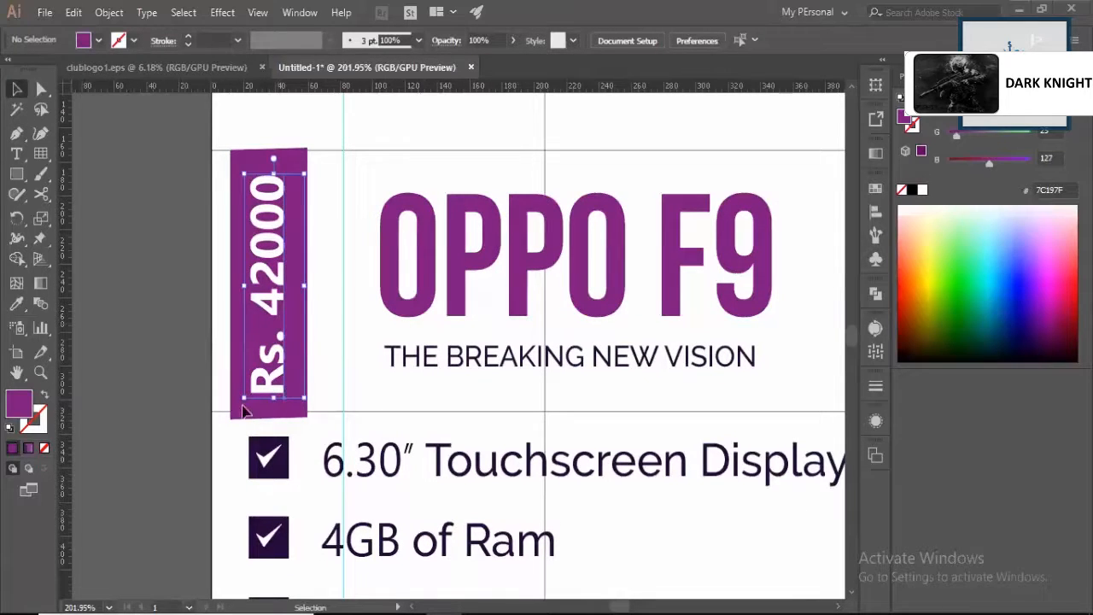
left_click(246, 411)
left_click_drag(268, 414, 268, 411)
scroll(312, 282, "up", 2, "alt")
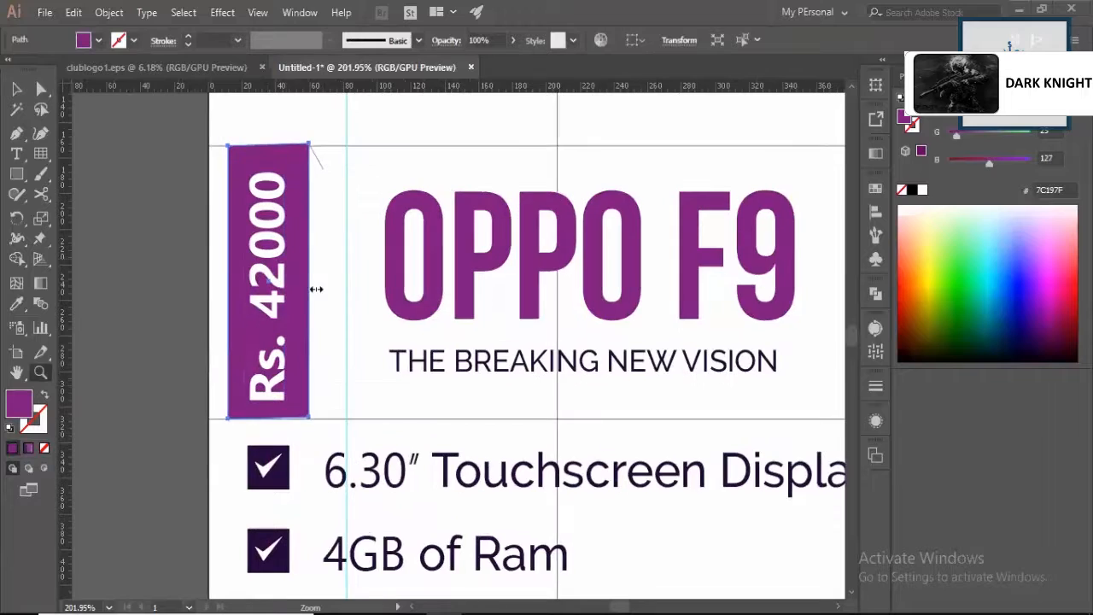
key("Delete")
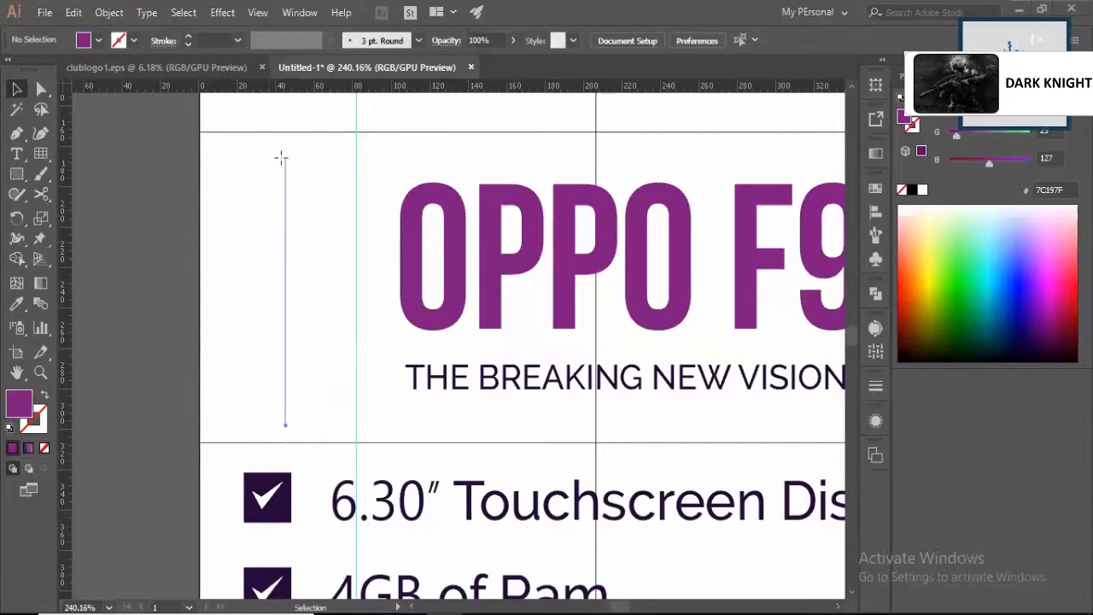
- Draw a tall rectangle between the two guides behind the vertical price text and fill it with the title's purple
left_click(239, 134)
key("m")
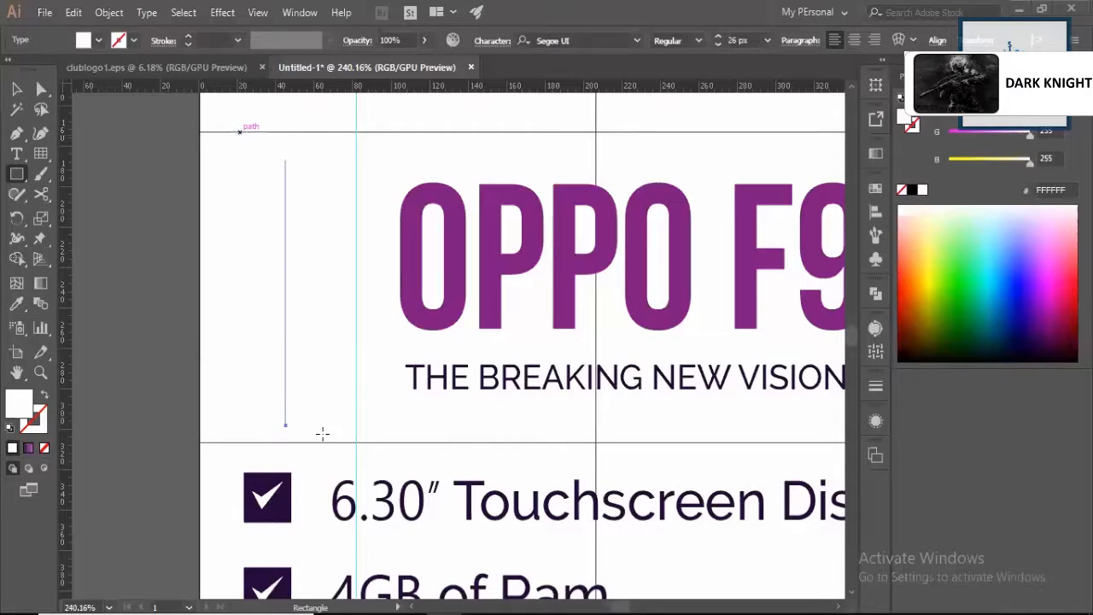
left_click_drag(319, 442, 320, 442)
key("v")
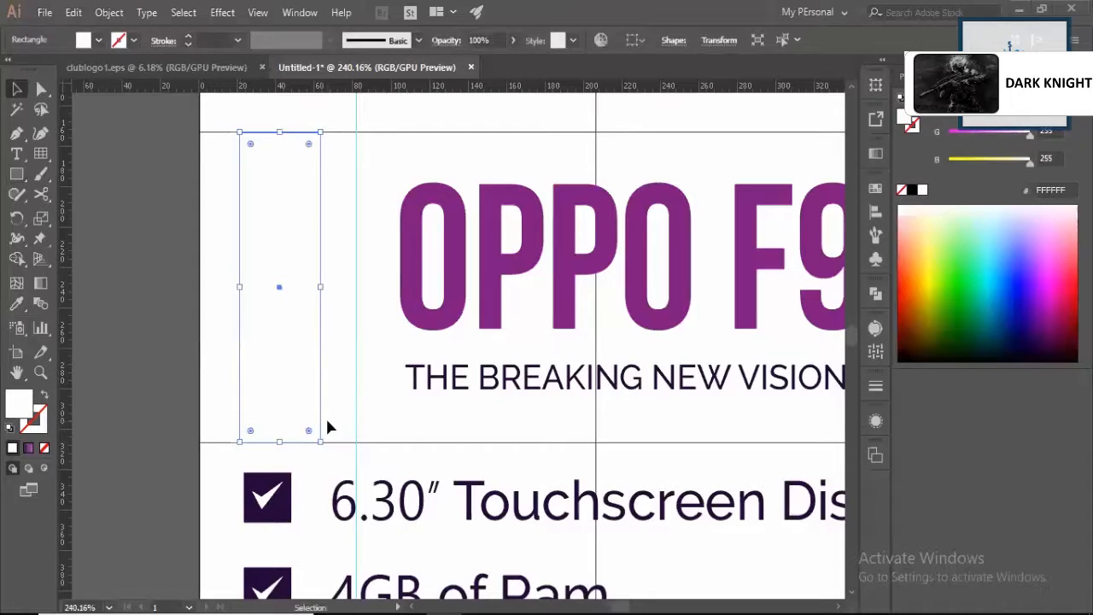
left_click(16, 304)
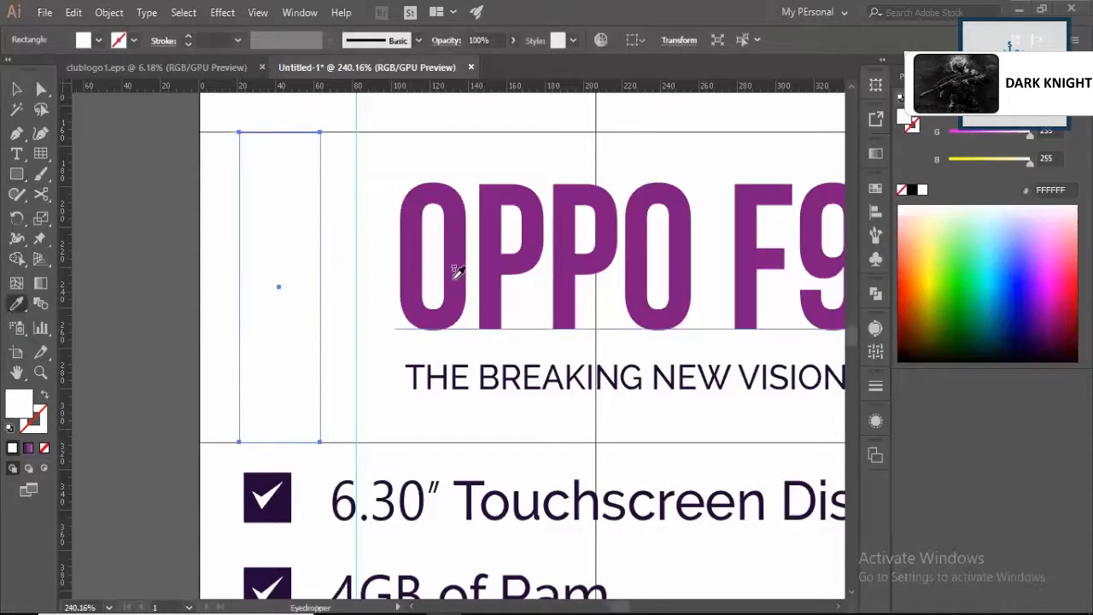
left_click(456, 268)
key("ctrl+space")
left_click(290, 241)
- Move the vertical price text slightly right to centre it across the purple bar
left_click(264, 312)
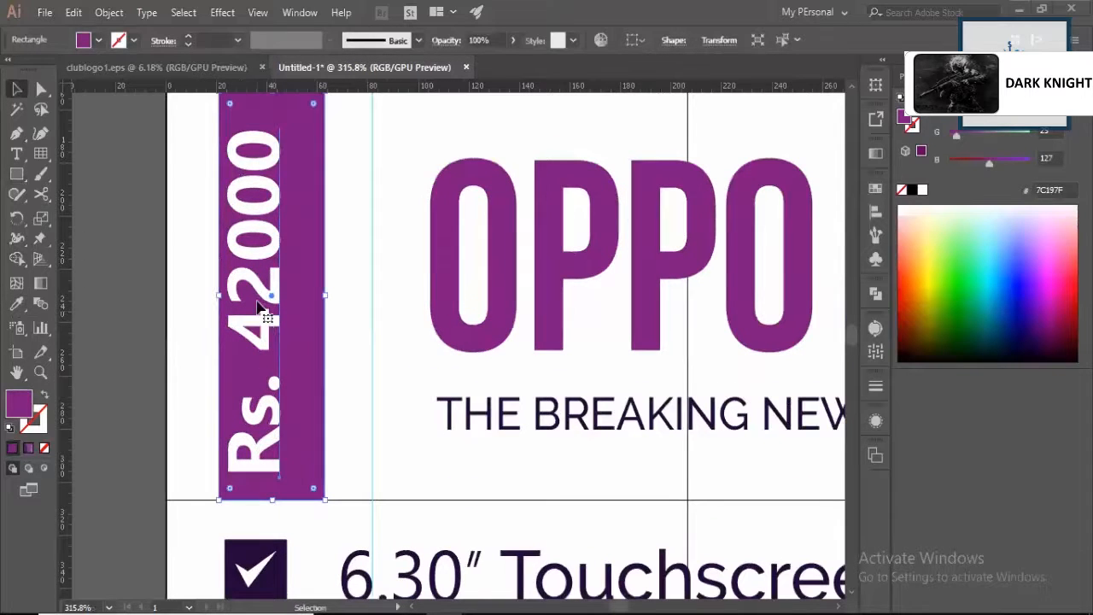
left_click(264, 312)
scroll(308, 184, "down", 2)
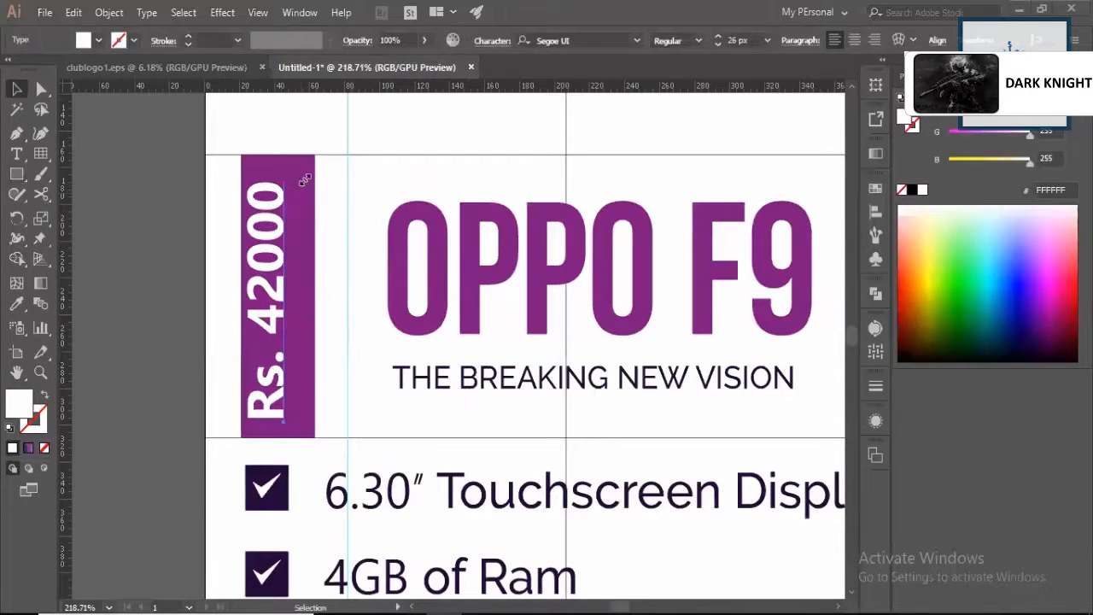
left_click(305, 181)
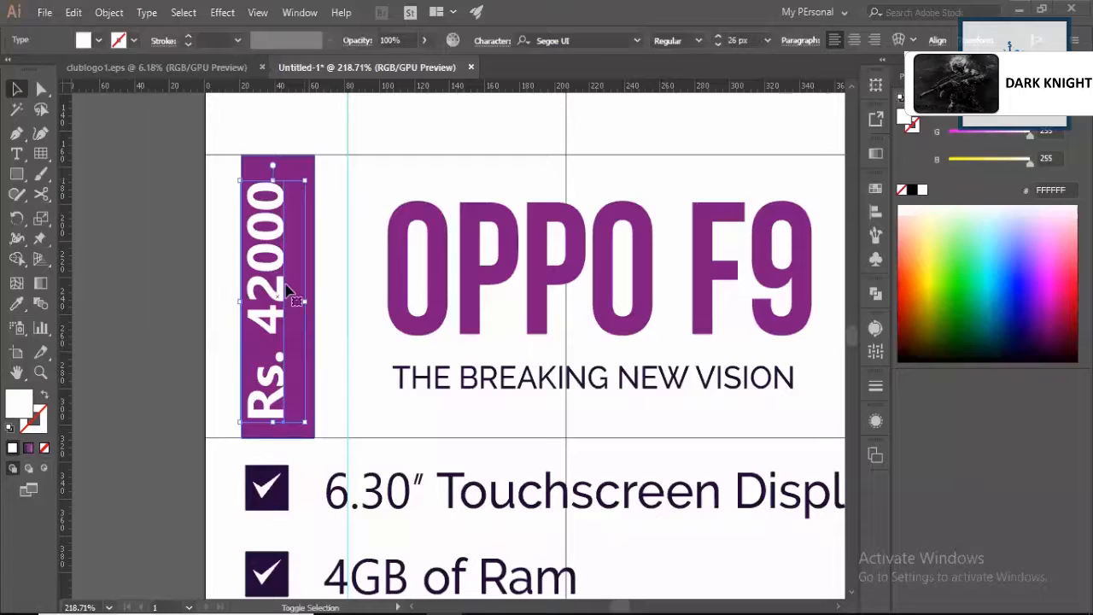
left_click_drag(286, 293, 298, 292)
key("z")
left_click(299, 275, "alt")
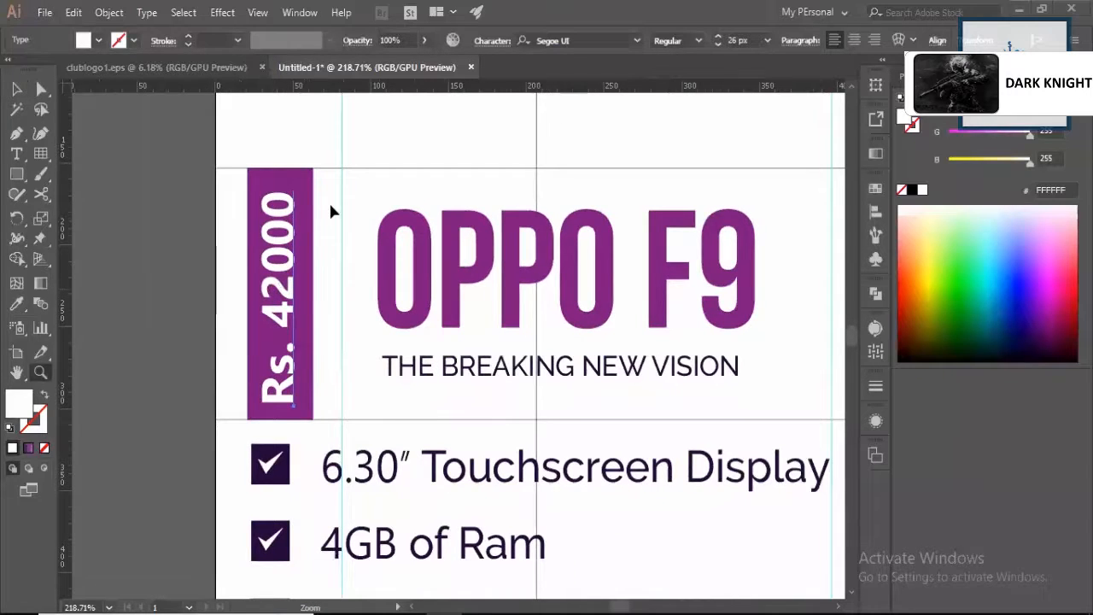
scroll(331, 206, "down", 2)
- Draw a horizontal line along the upper guide from the price bar's corner to just past the title, ending near X 362 px
key("p")
left_click(312, 178)
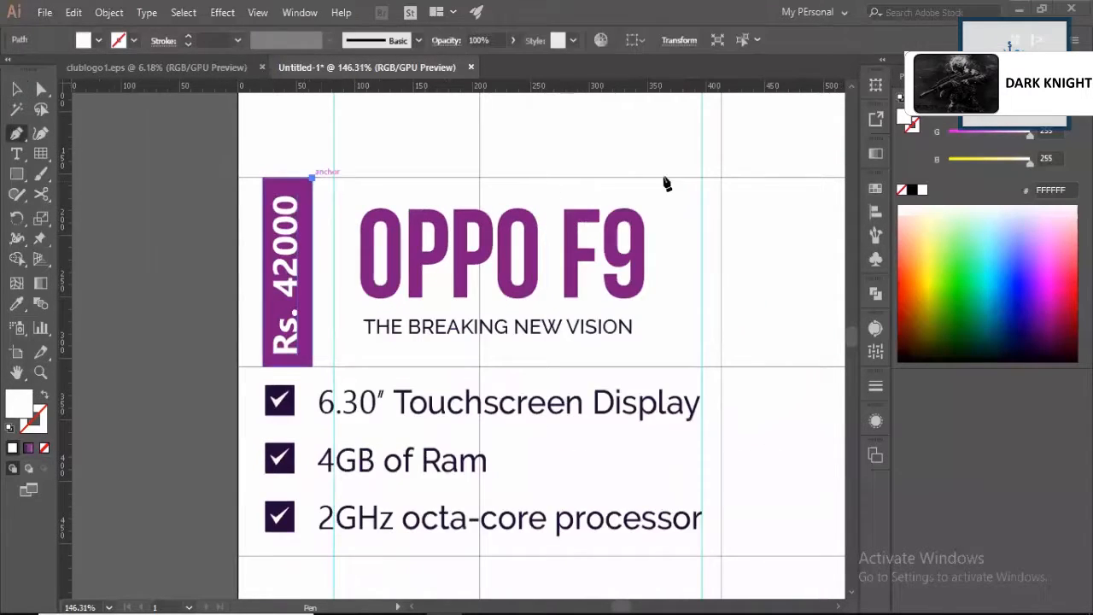
left_click(662, 178)
key("v")
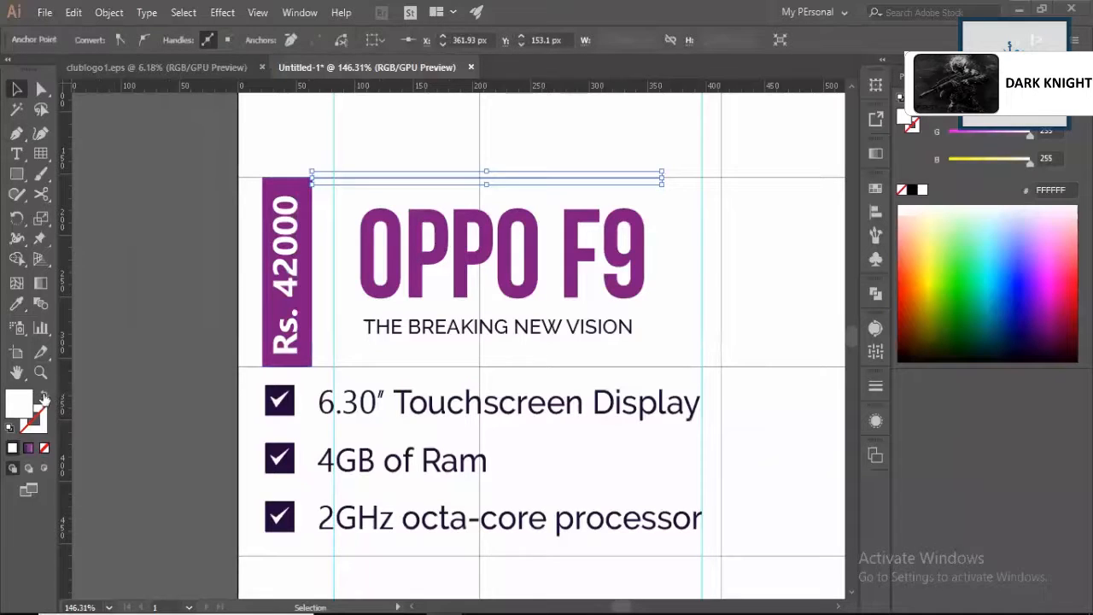
- Give the horizontal line above the title a 7 px stroke in the price bar's purple
left_click(44, 395)
left_click(29, 448)
left_click(17, 303)
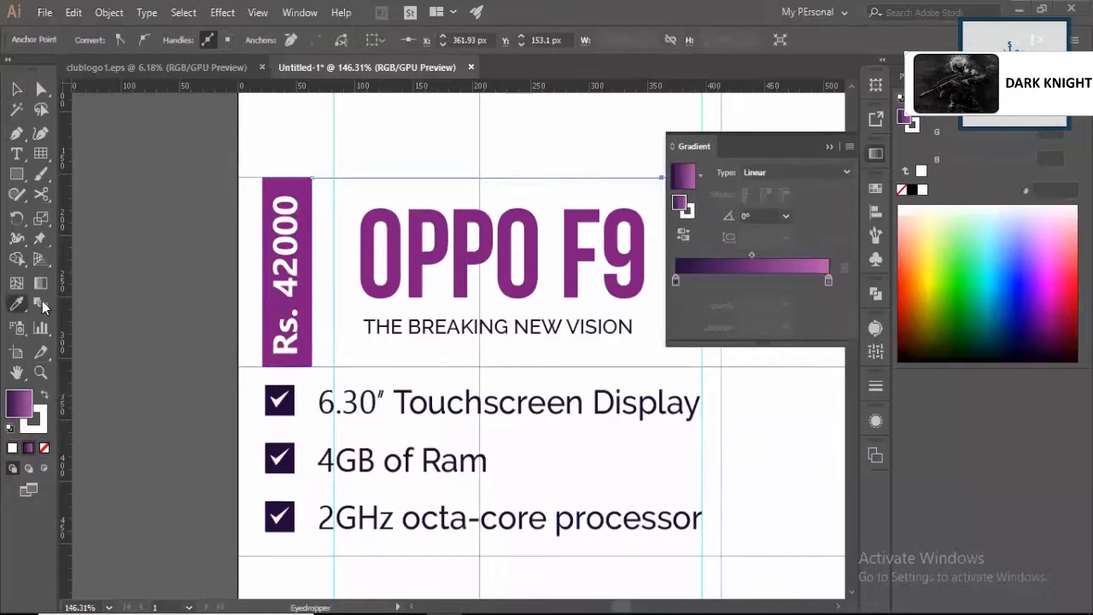
left_click(306, 193)
key("v")
left_click(829, 146)
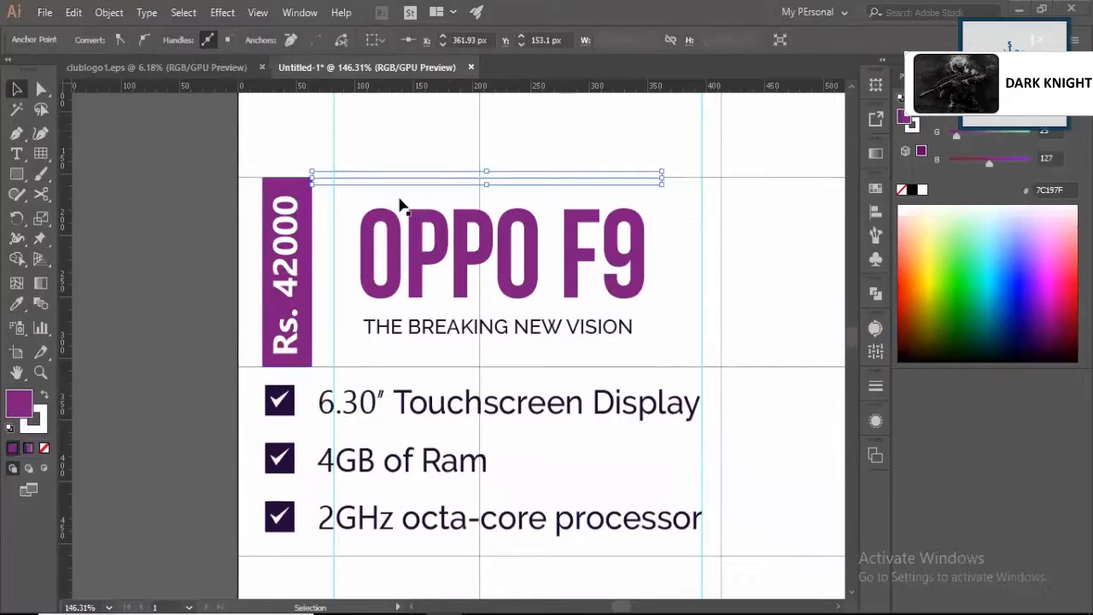
left_click(340, 182)
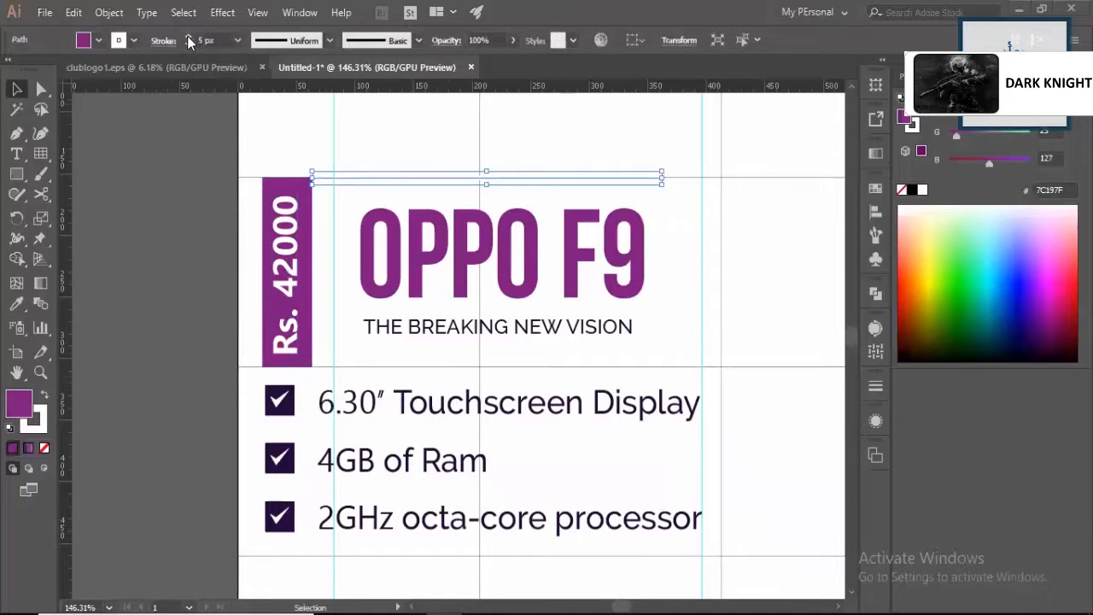
left_click(45, 396)
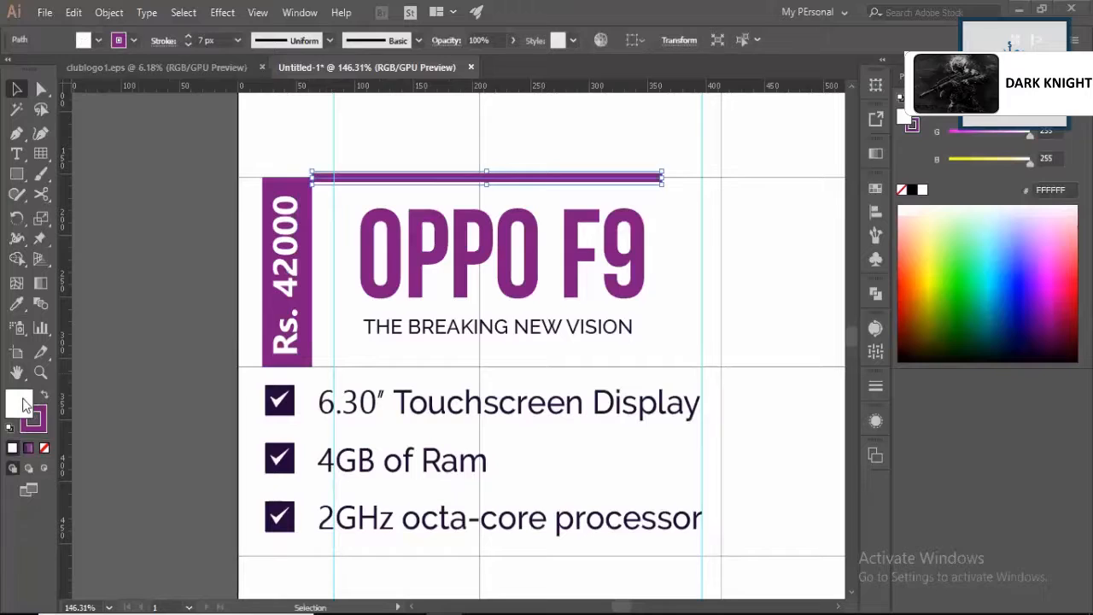
- Move the purple line down about 3.44 px so its upper edge meets the upper guide
key("z")
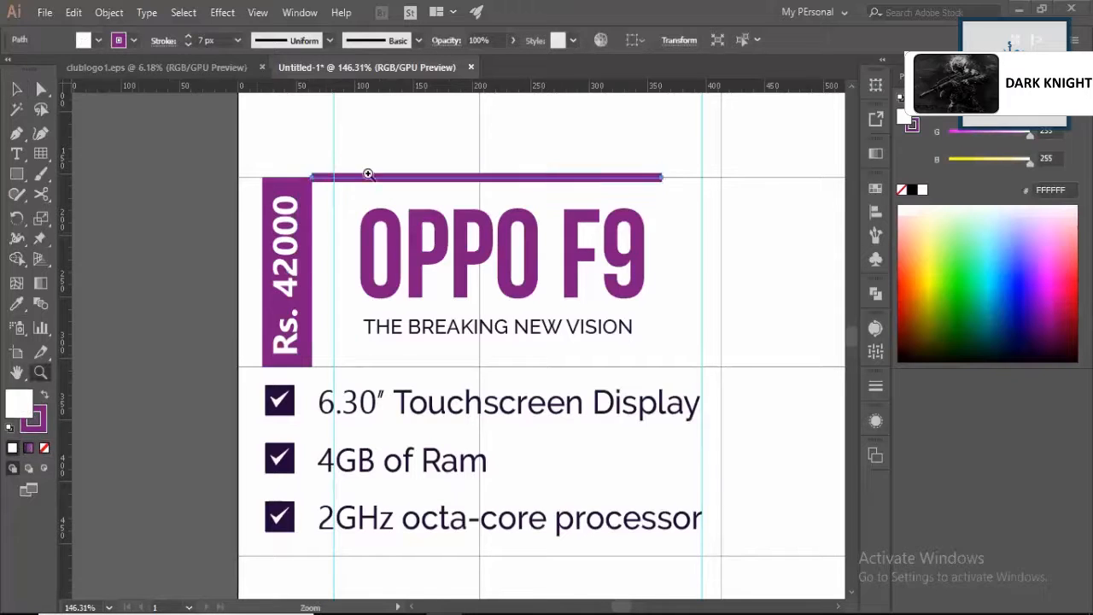
left_click(376, 178)
left_click_drag(371, 195, 371, 204)
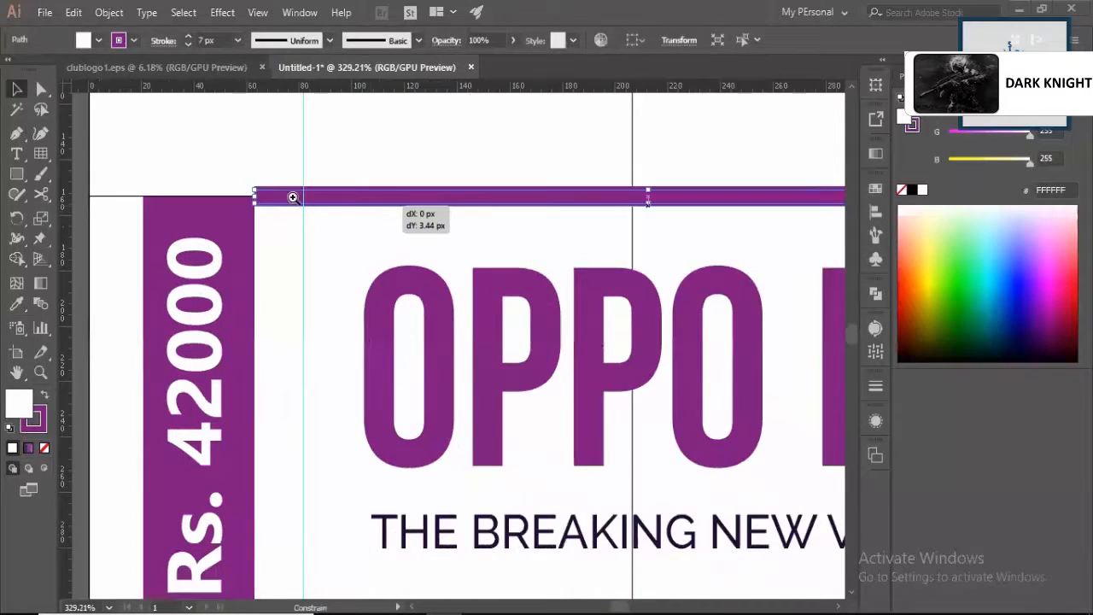
scroll(310, 236, "up", 8)
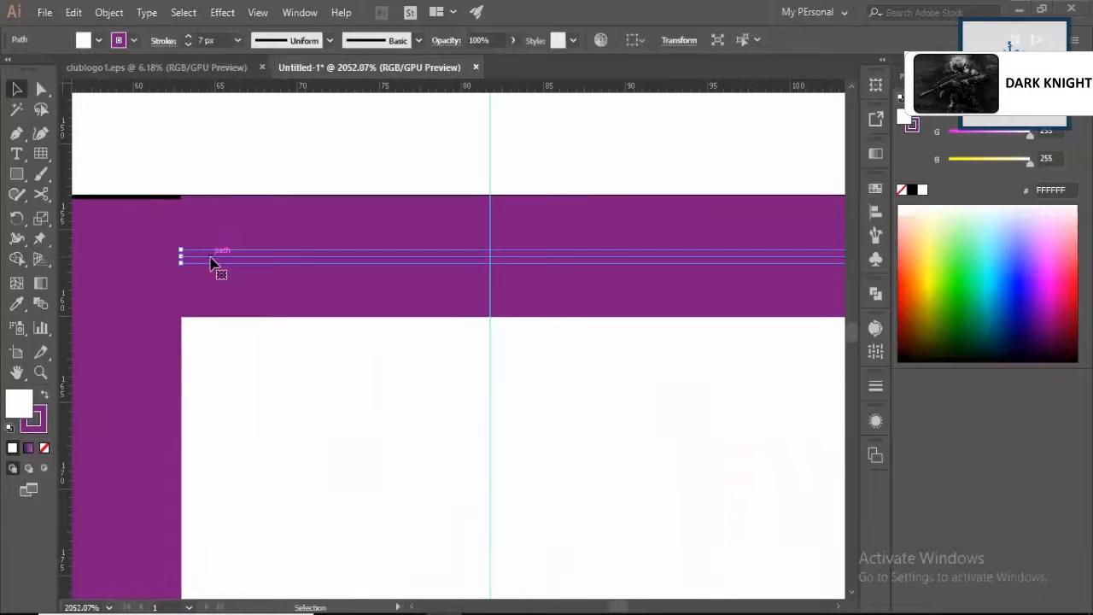
- Extend the purple line's left end slightly into the price bar, to X 61.16 px
left_click_drag(210, 257, 153, 256)
key("z")
key("ctrl+z")
key("v")
key("a")
key("z")
left_click_drag(311, 199, 127, 247)
left_click_drag(309, 247, 145, 243)
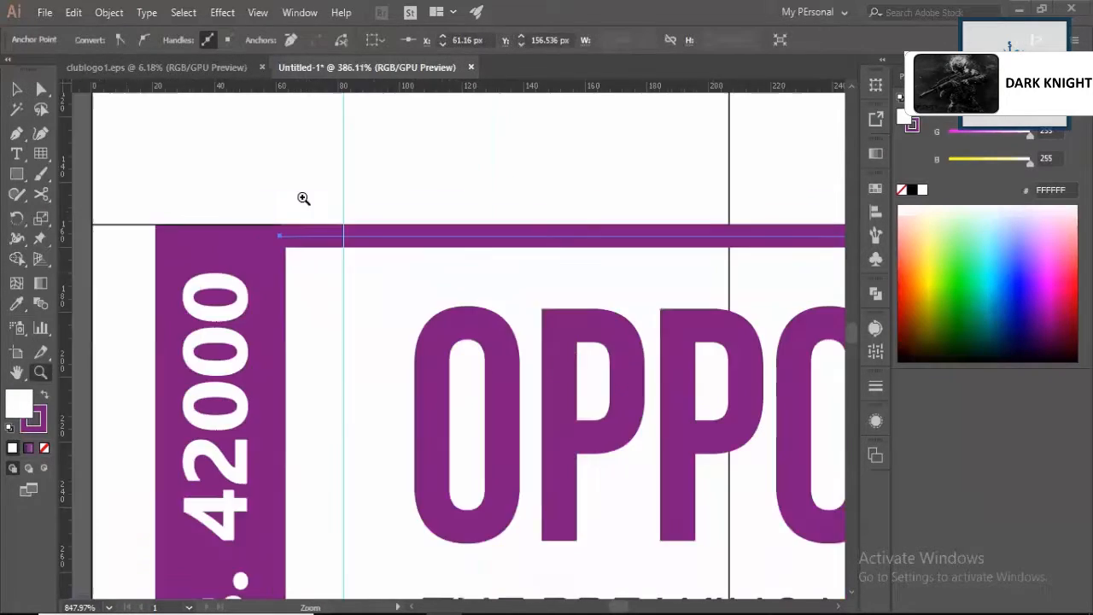
left_click_drag(387, 179, 265, 207)
left_click_drag(404, 284, 470, 265)
key("v")
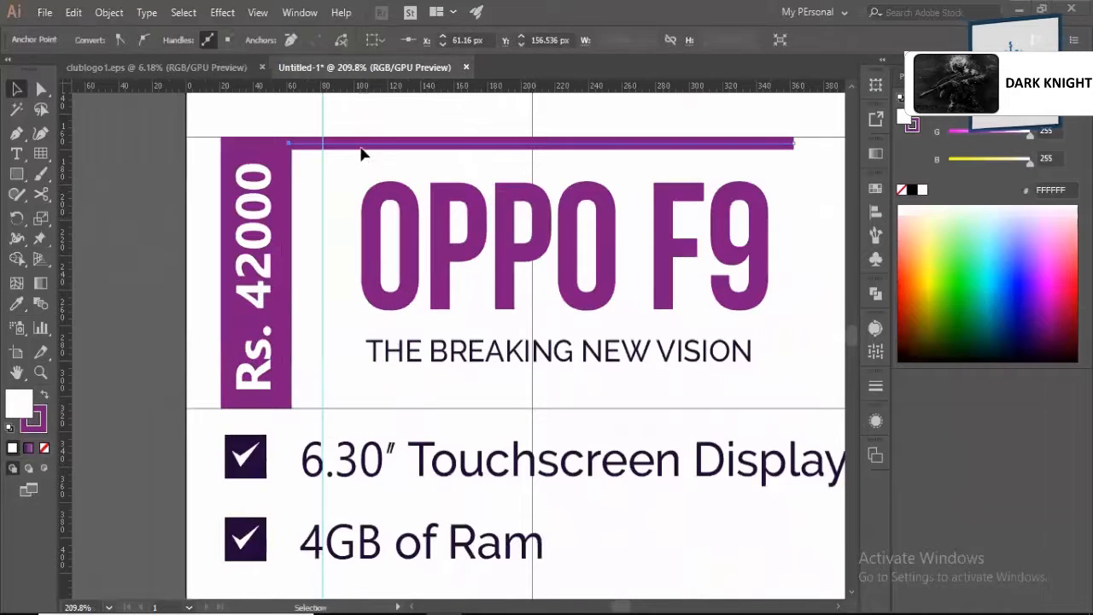
- Expand the purple line above the title, including its appearance, into a filled shape
left_click_drag(362, 151, 362, 232)
key("ctrl+z")
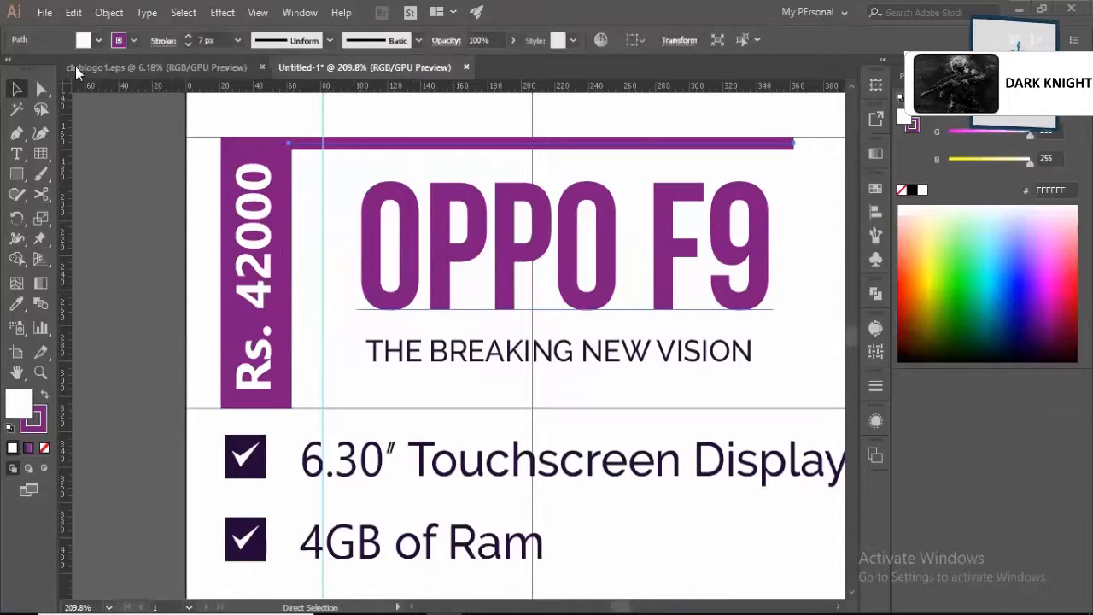
left_click(108, 12)
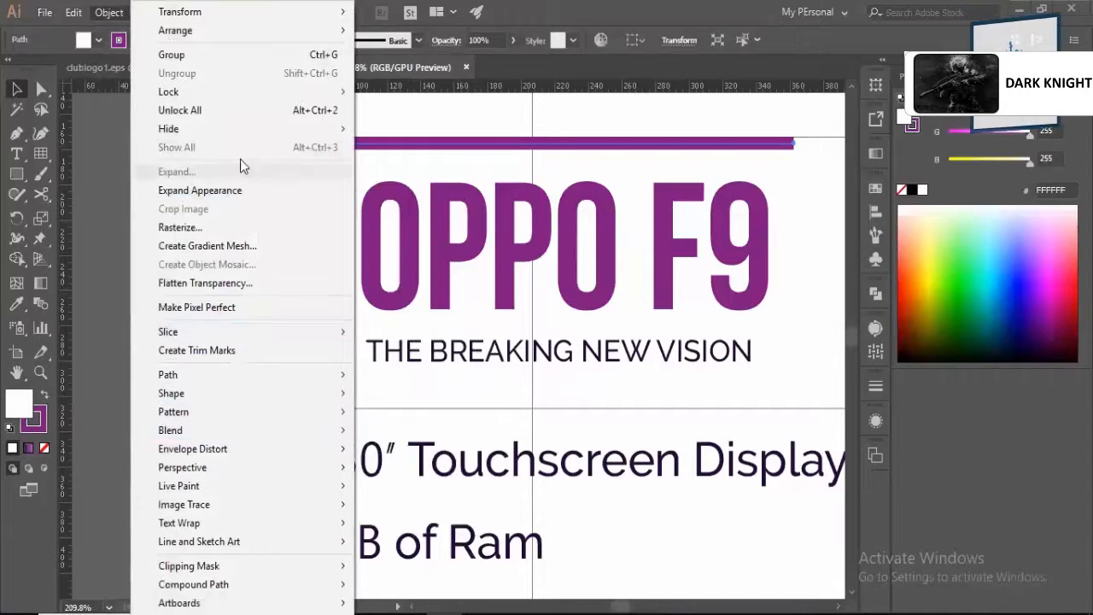
left_click(231, 190)
key("z")
left_click_drag(330, 129, 512, 265)
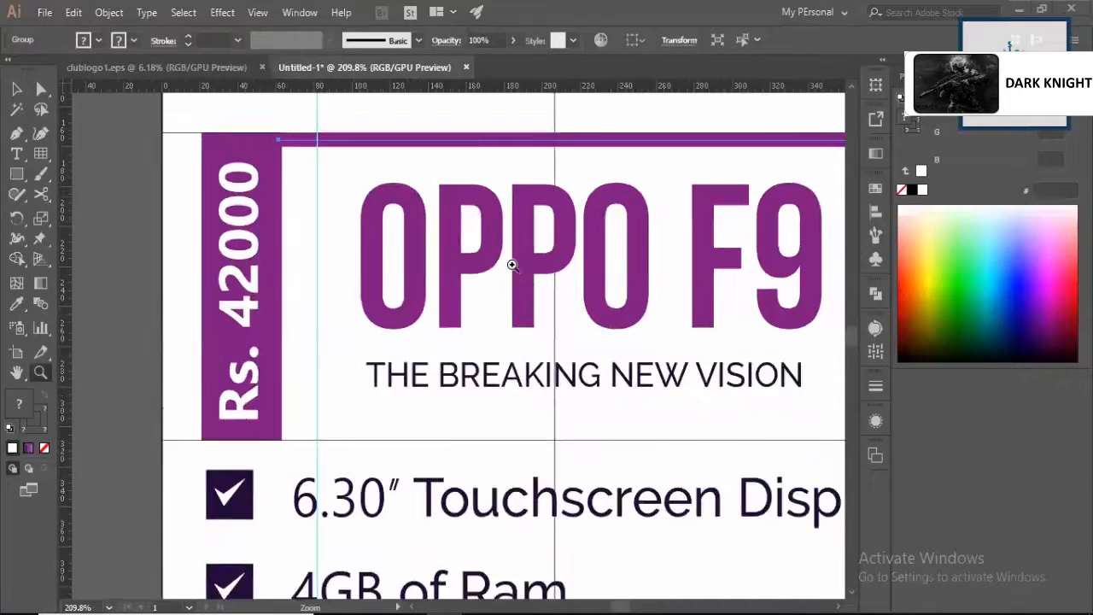
left_click(384, 162)
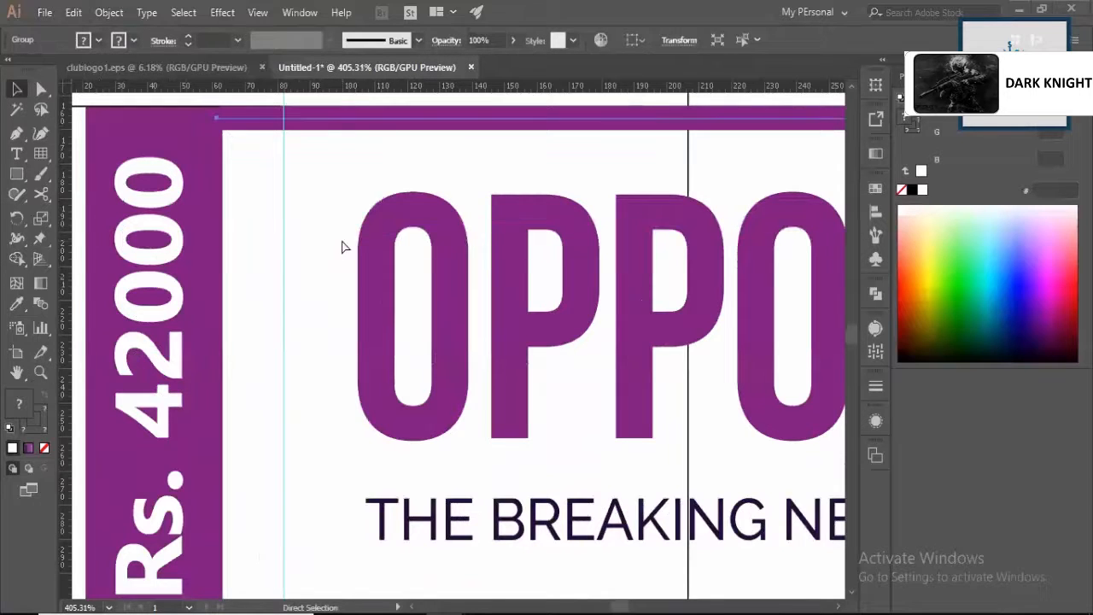
key("ctrl+space")
left_click_drag(353, 135, 282, 137)
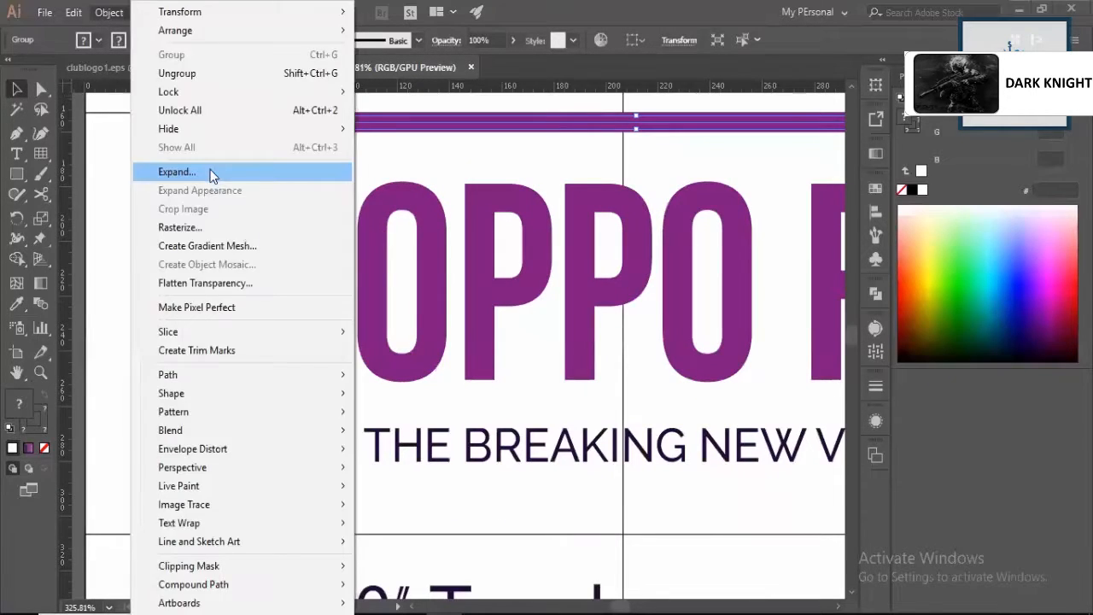
left_click(210, 173)
left_click(609, 404)
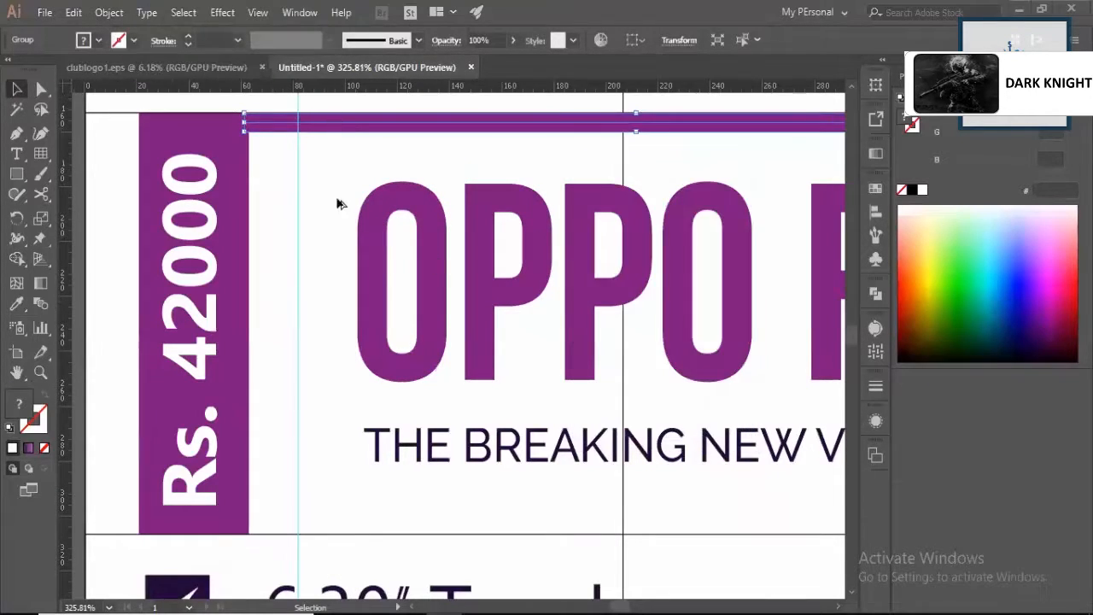
- Duplicate the horizontal purple bar straight down so the copy rests on the lower guide beneath the tagline
left_click_drag(328, 461, 328, 523)
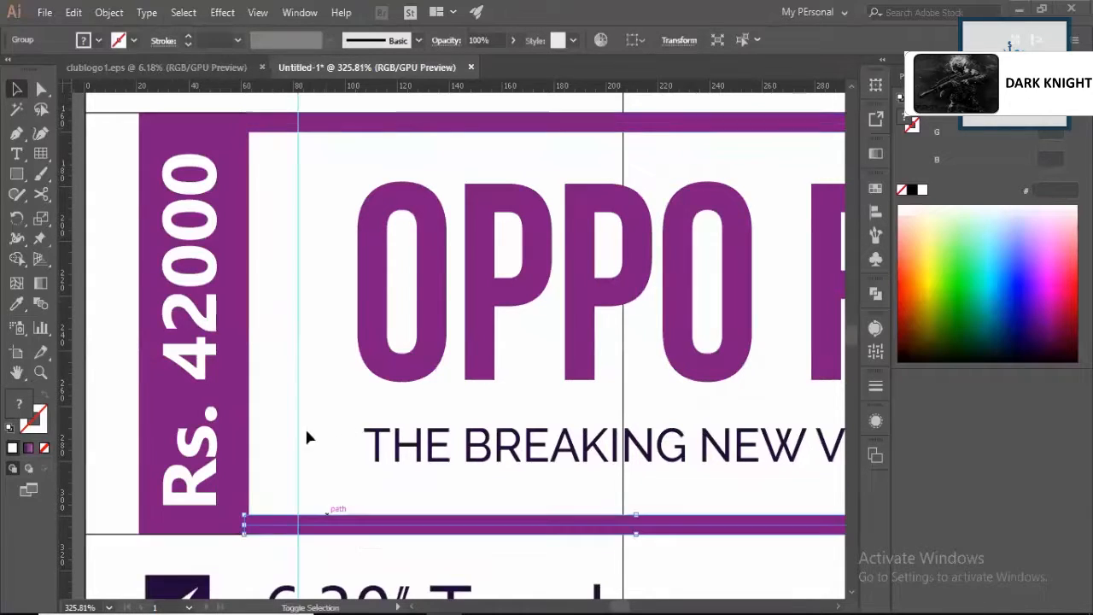
key("ctrl+space")
left_click_drag(332, 313, 320, 289)
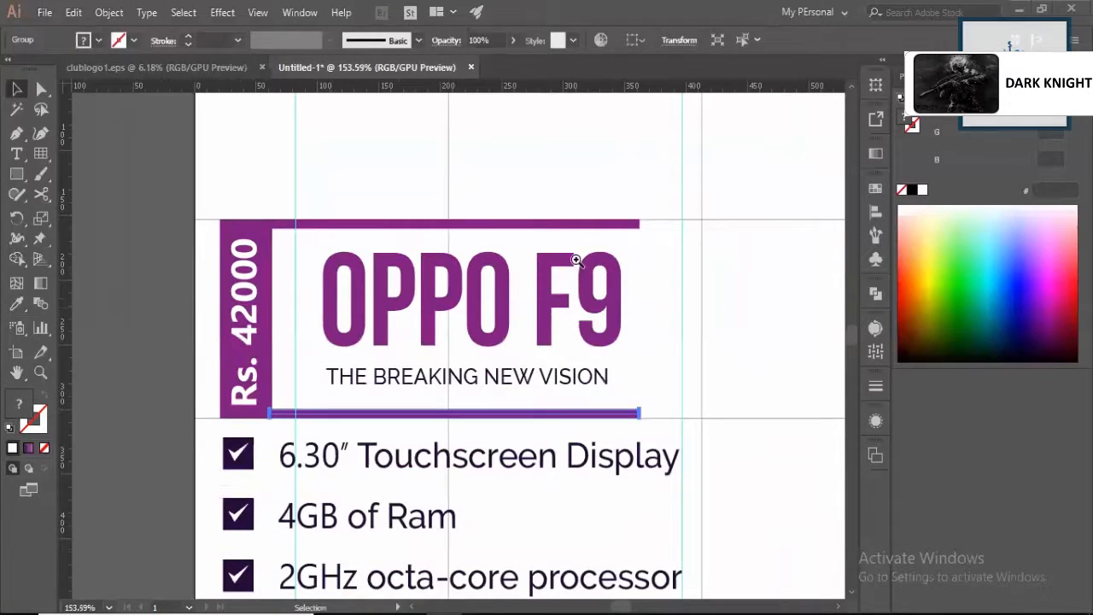
- Shift the OPPO F9 title and its tagline together slightly left between the two horizontal bars
left_click(577, 261)
key("ctrl+space")
left_click_drag(527, 285, 522, 288)
left_click(542, 378, "shift")
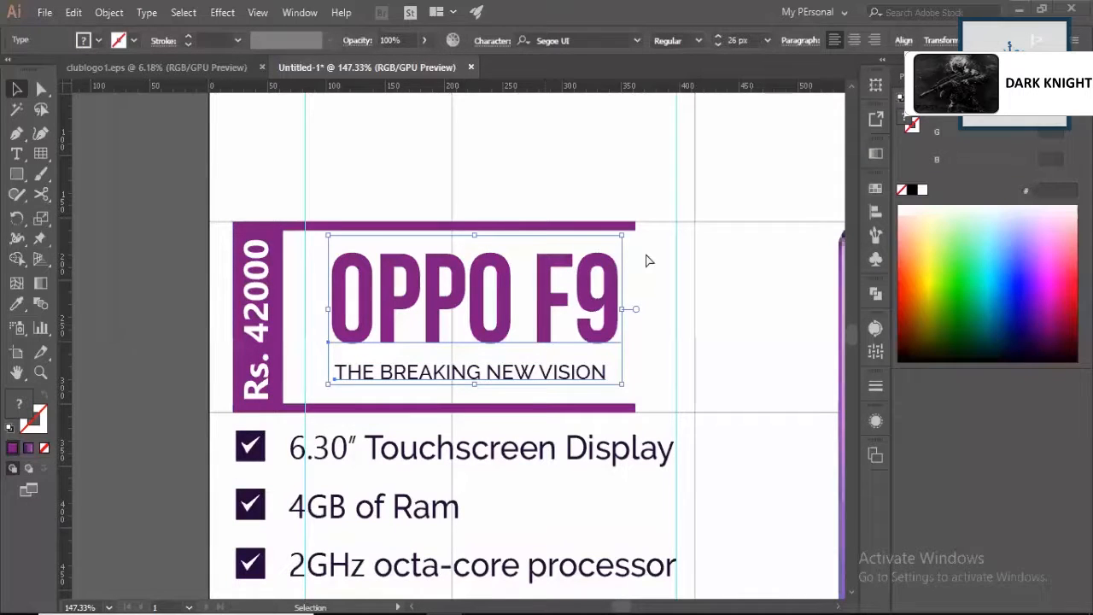
key("a")
scroll(647, 260, "down", 1)
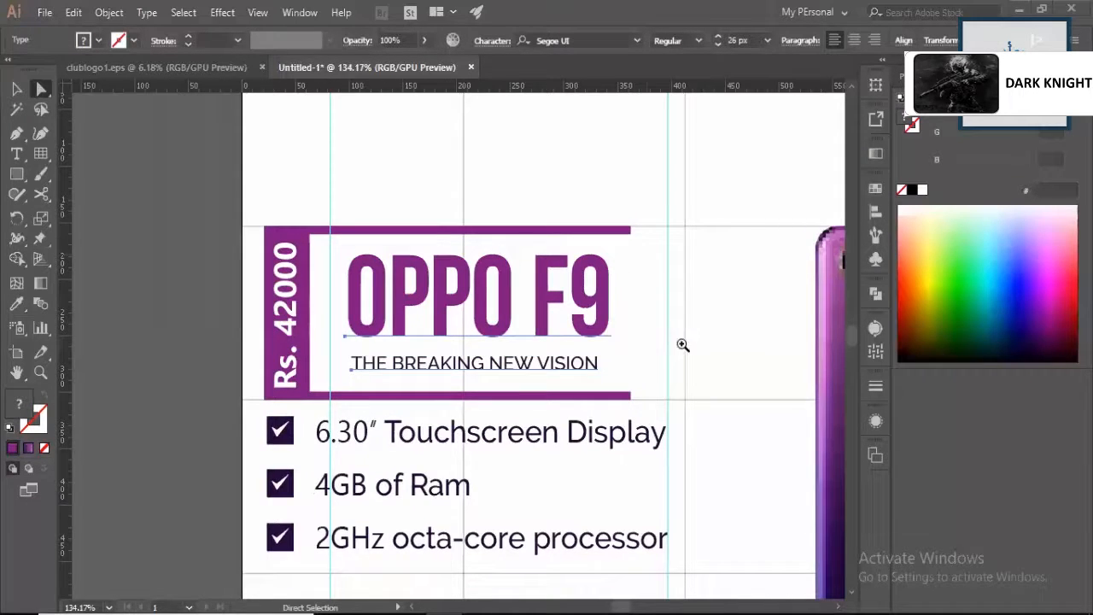
scroll(615, 299, "up", 2)
- Draw a vertical line joining the right ends of the upper and lower purple bars to close the title frame
key("p")
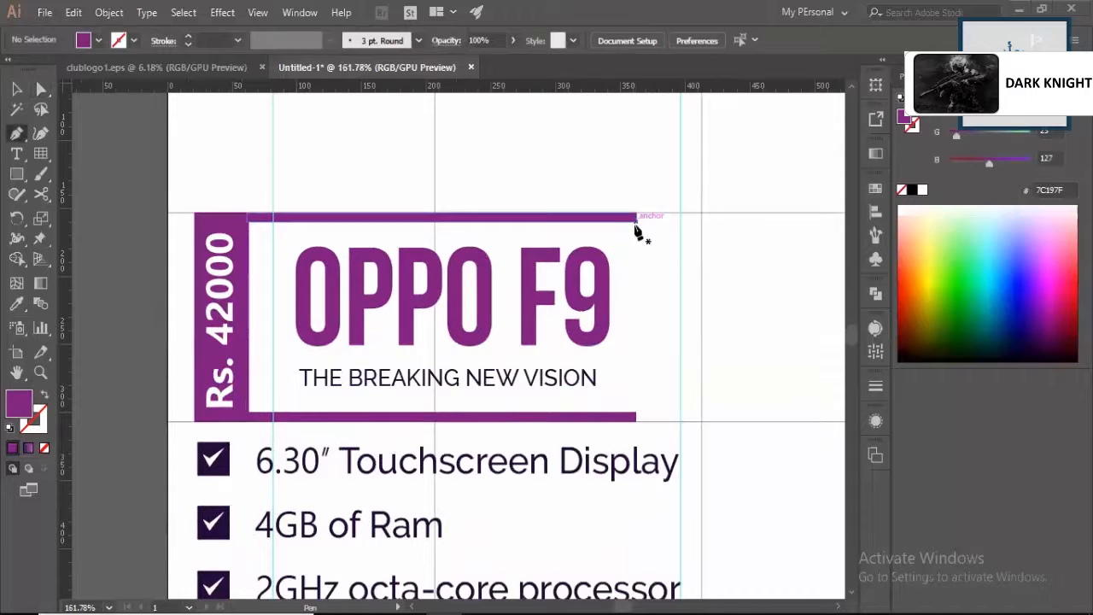
left_click(636, 213)
left_click(636, 421)
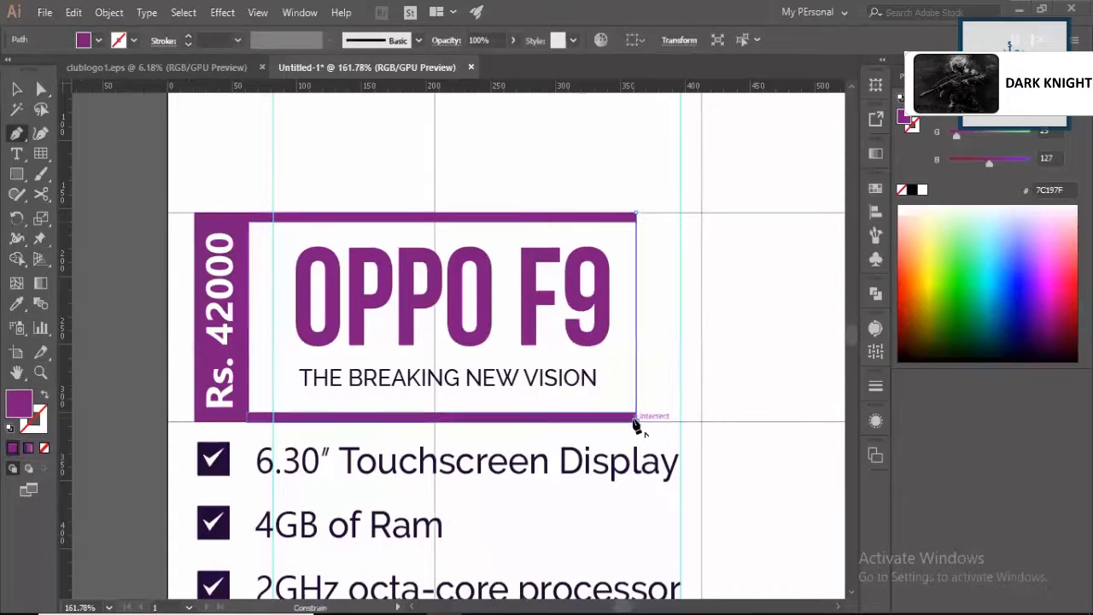
key("v")
left_click(658, 301)
key("z")
left_click_drag(658, 263, 618, 279)
left_click(618, 280, "alt")
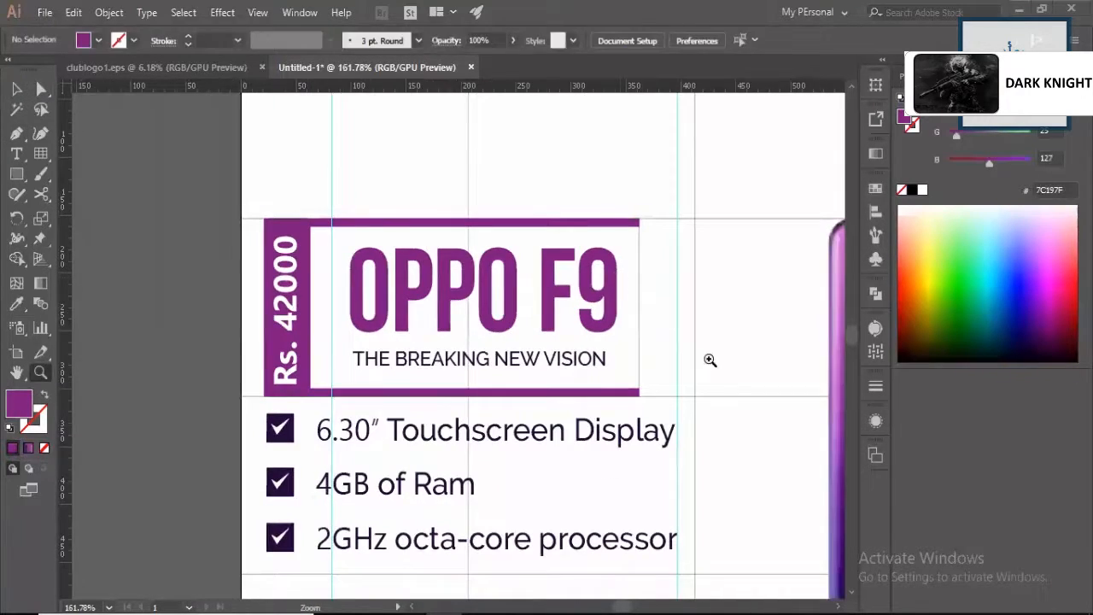
- Give the frame's right vertical line a 0.25 px purple stroke and inspect its corners
left_click(639, 314)
key("a")
left_click(641, 282)
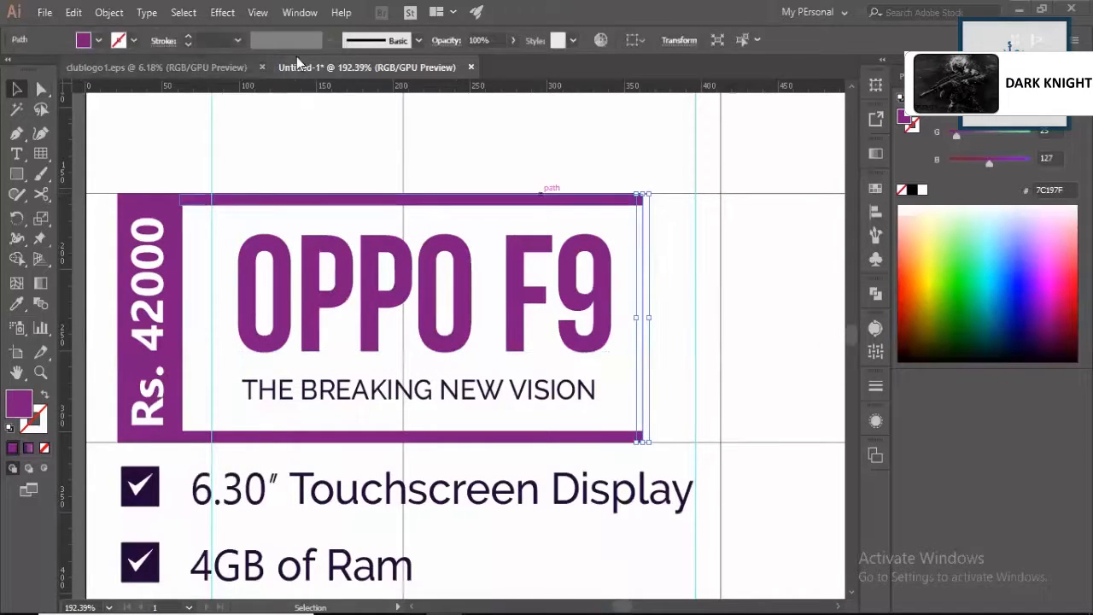
left_click(188, 37)
left_click(630, 220)
key("ctrl+space")
left_click_drag(642, 194, 727, 266)
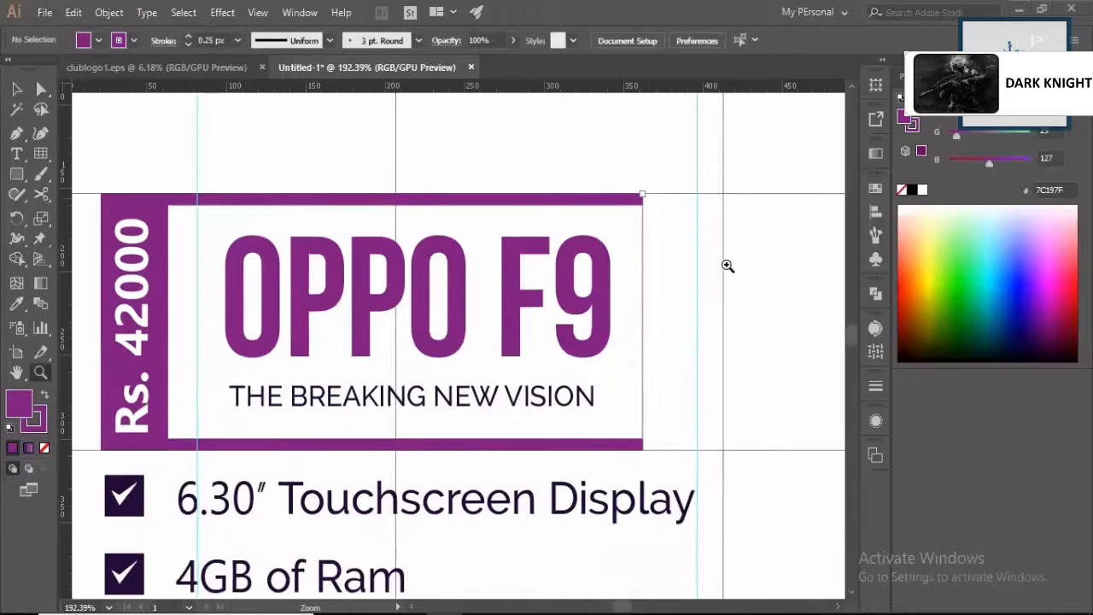
left_click_drag(646, 550, 793, 607)
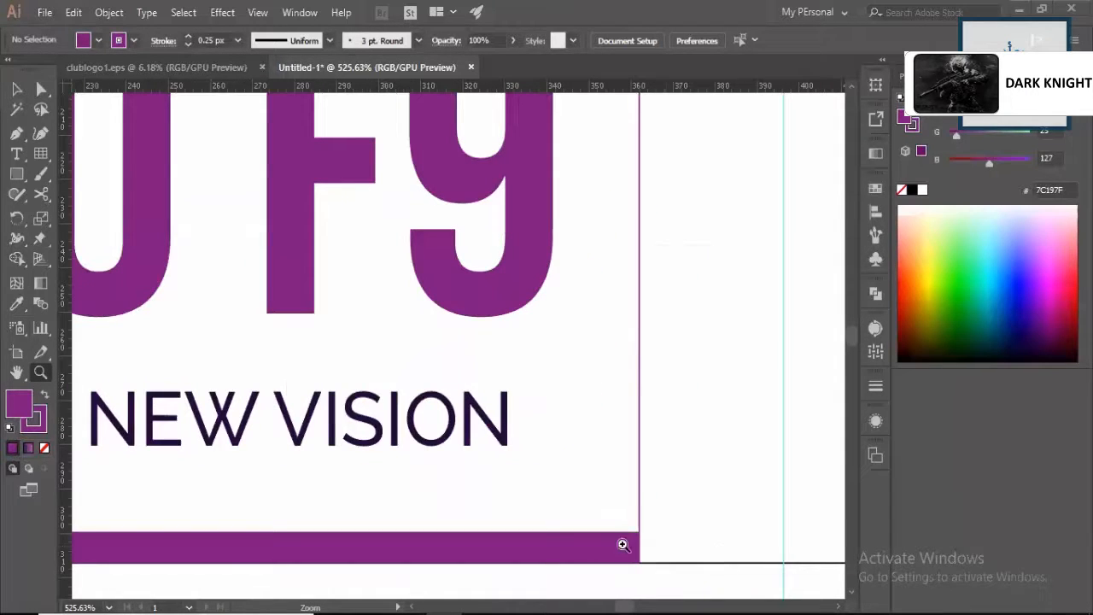
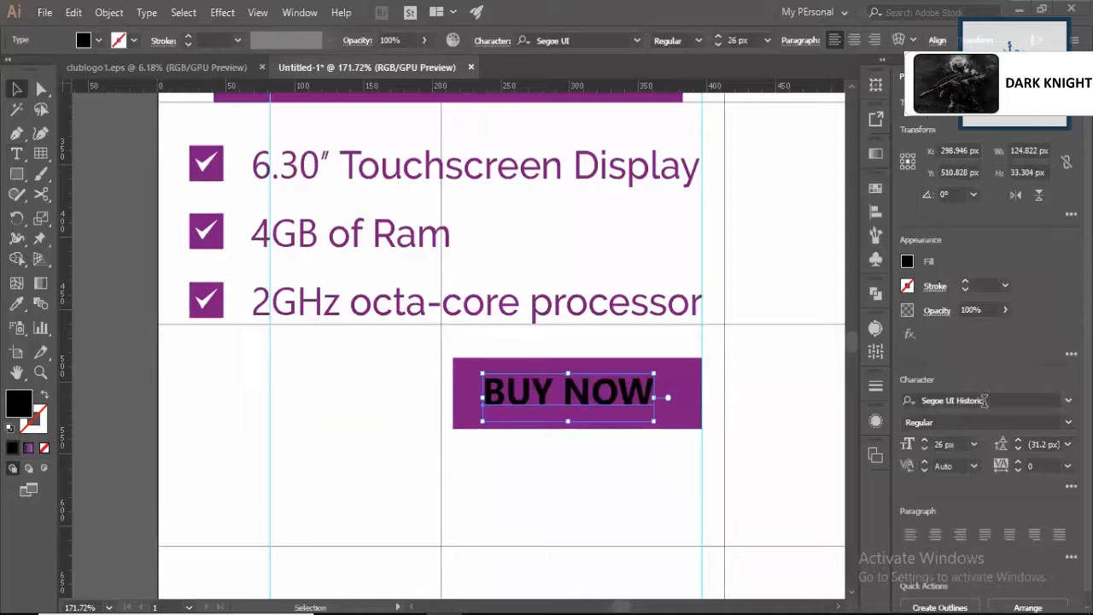
- Set the BUY NOW text in Raleway Bold and enlarge it slightly within the purple button
left_click(985, 401)
type("ral")
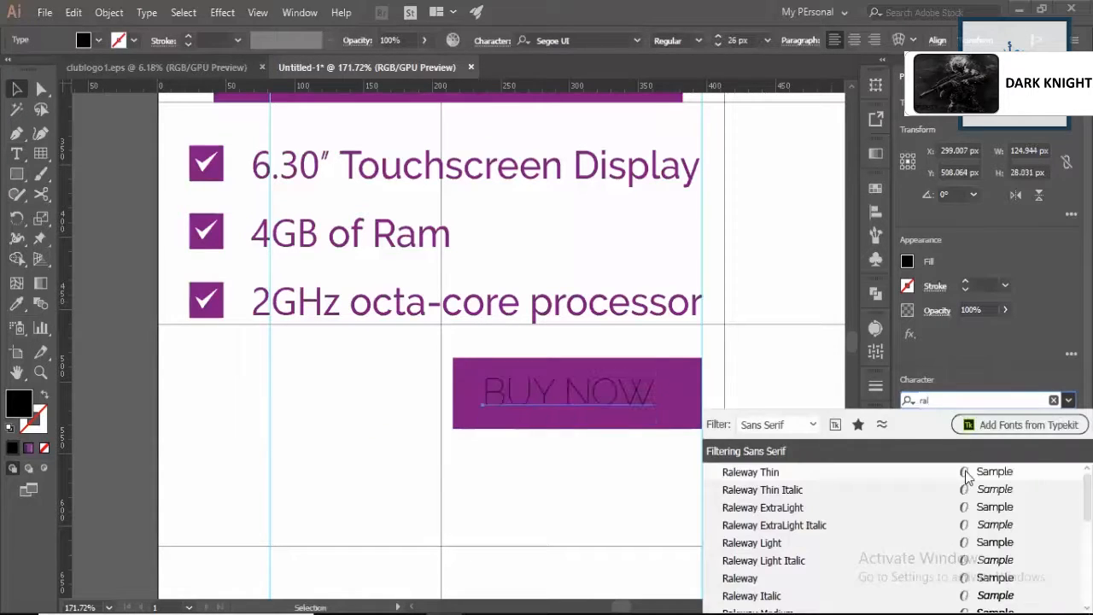
left_click(966, 476)
left_click(991, 422)
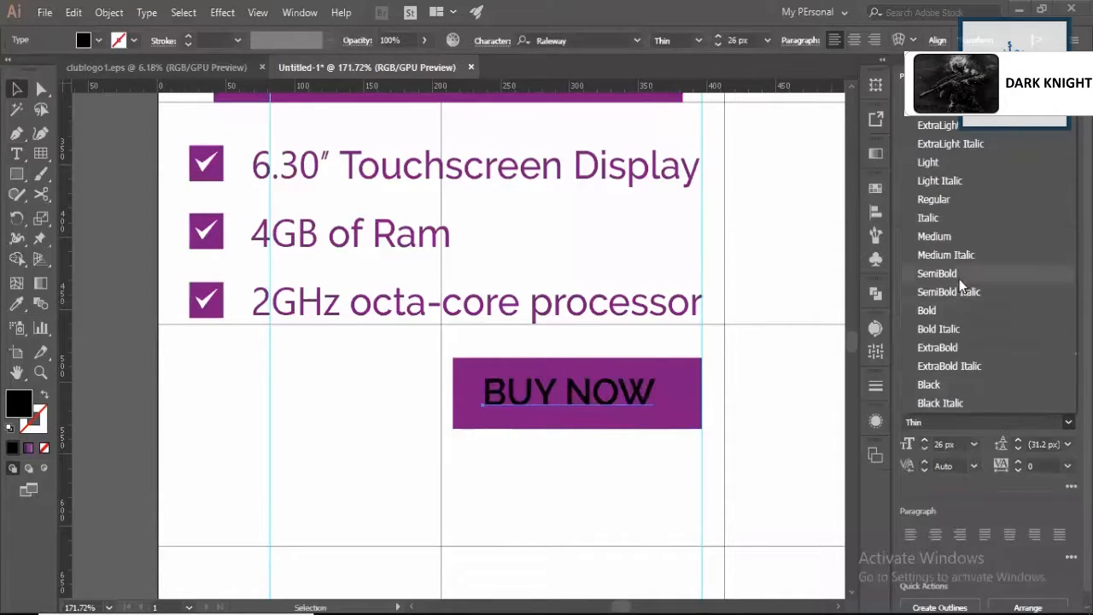
left_click(950, 312)
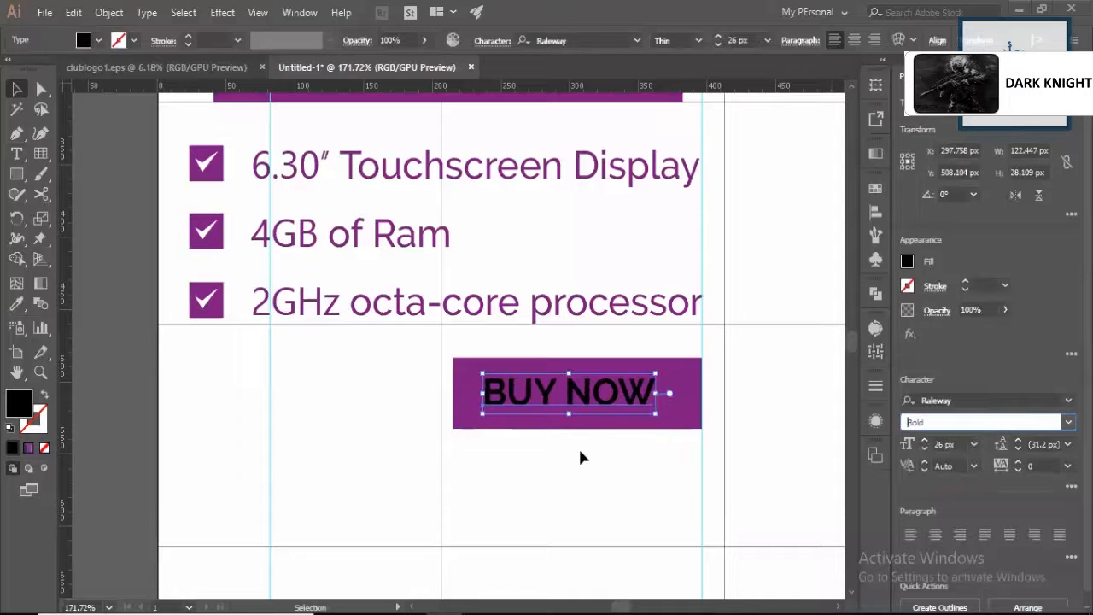
left_click_drag(655, 415, 660, 422)
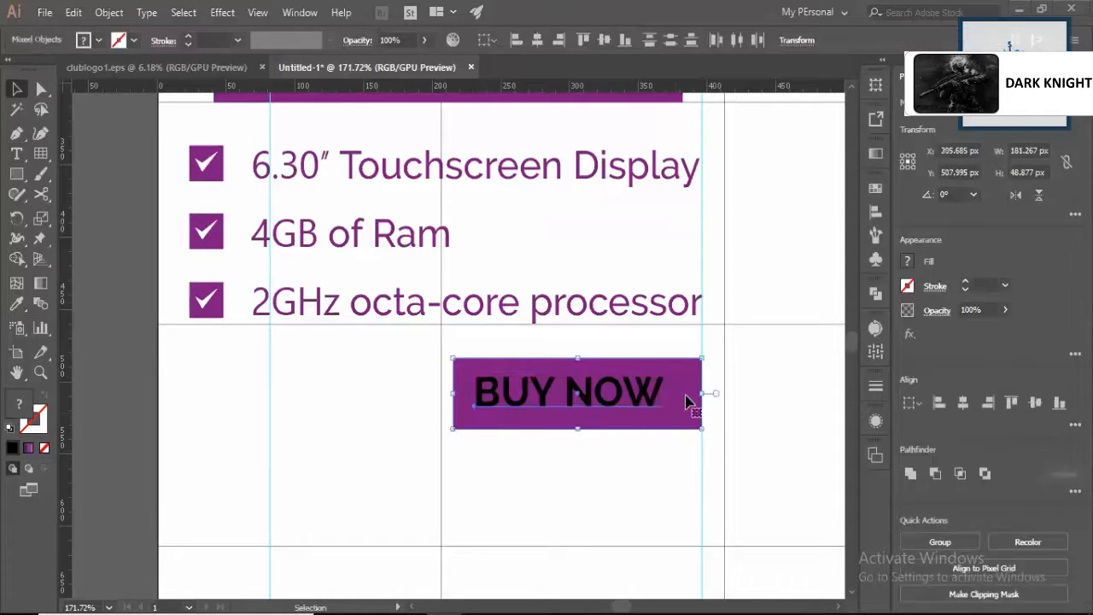
- Centre the BUY NOW text and its purple rectangle on each other horizontally
double_click(689, 398)
left_click(82, 104)
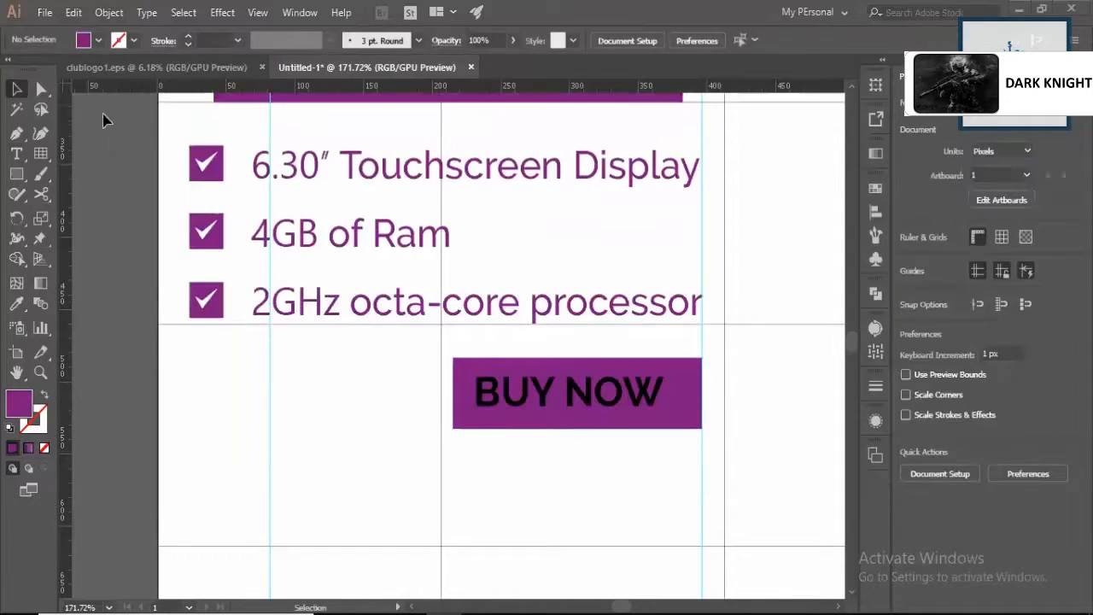
left_click(640, 393)
left_click(641, 419, "shift")
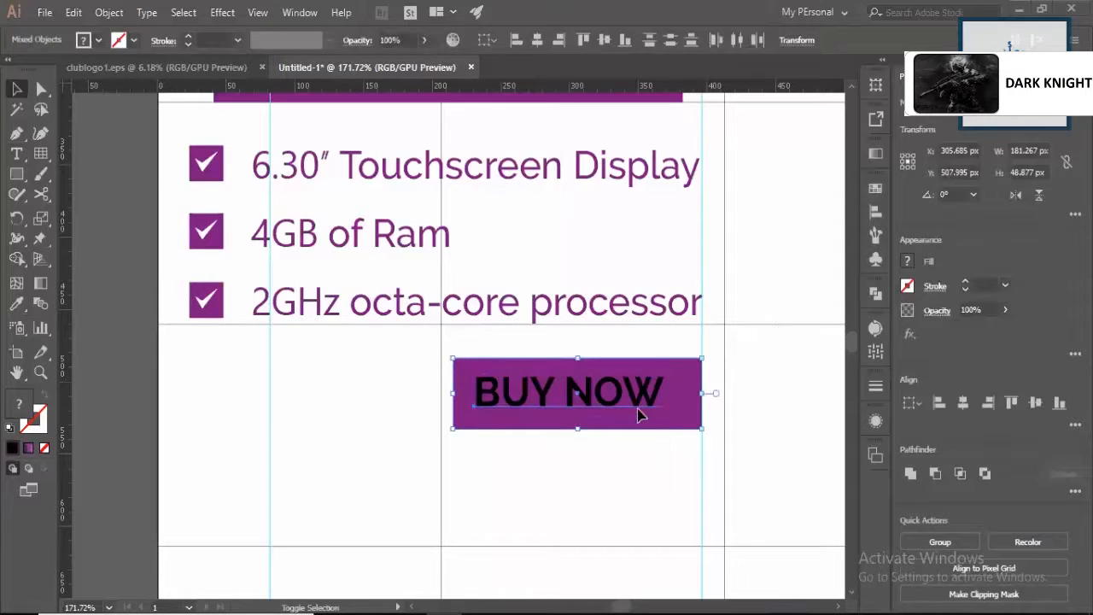
left_click(875, 211)
left_click(719, 223)
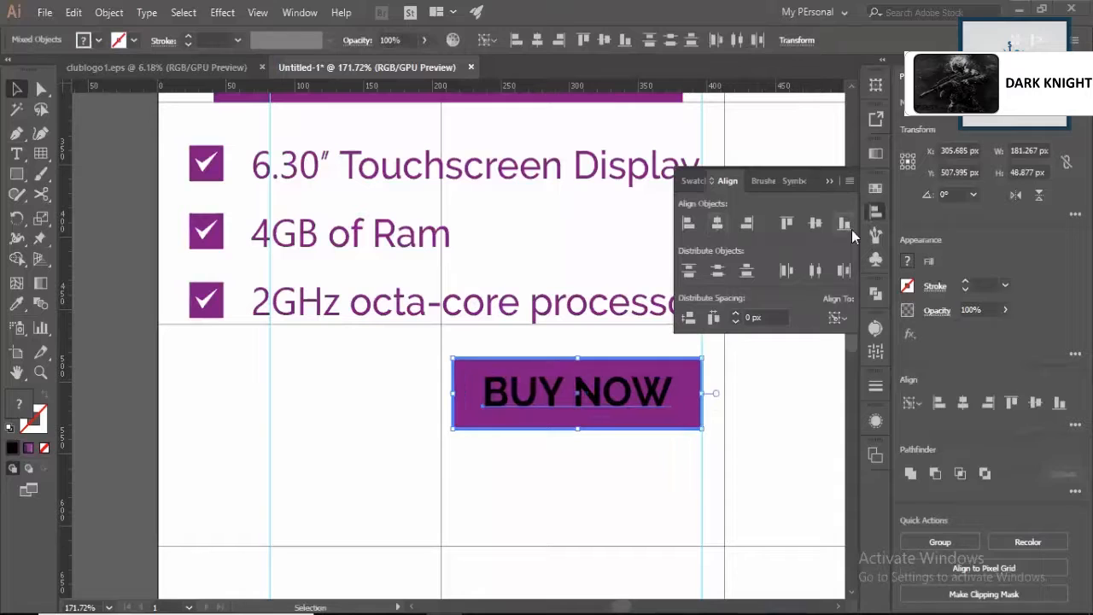
left_click(725, 402)
- Recolour the BUY NOW text on the purple button white
left_click(636, 408)
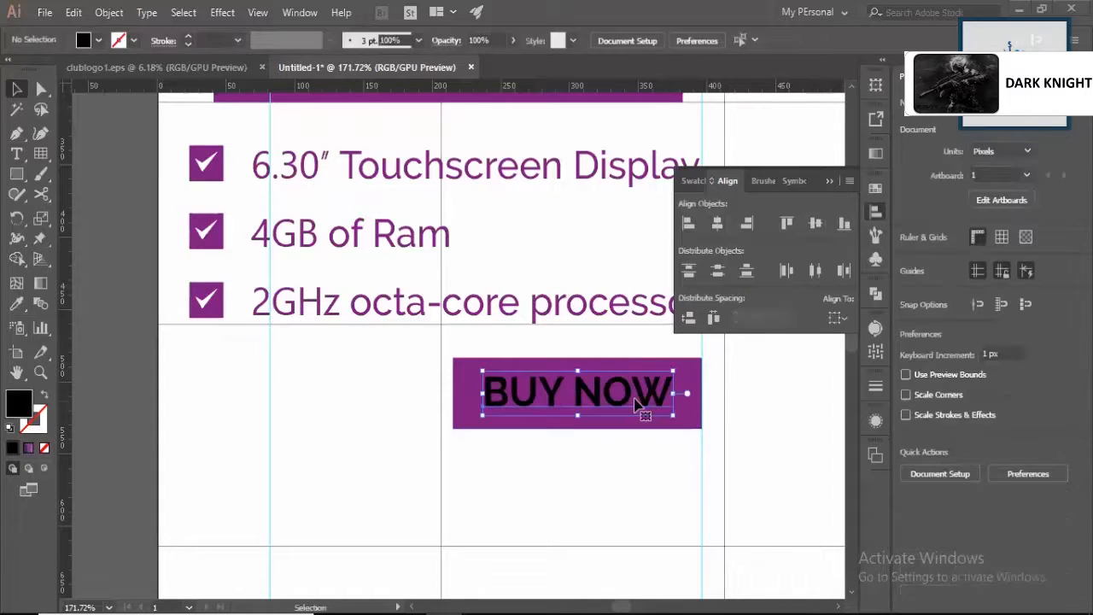
left_click(12, 312)
left_click(405, 410)
key("z")
left_click_drag(373, 366, 256, 476)
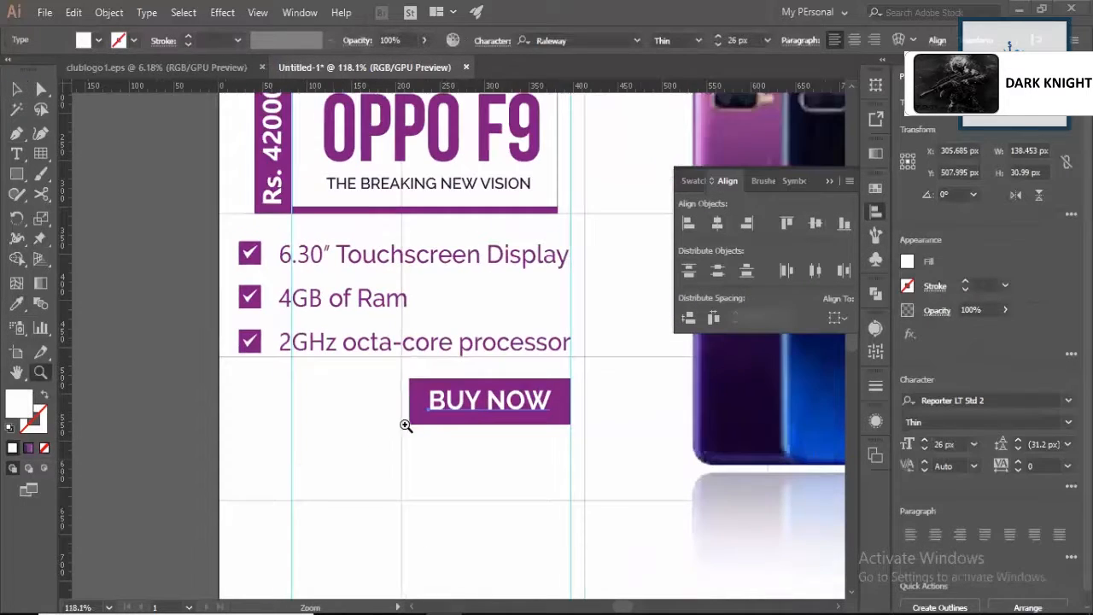
left_click(465, 442, "alt")
key("ctrl+shift+a")
- Try rounding all corners of the purple BUY NOW rectangle fully into a pill shape
left_click(501, 439)
left_click(534, 431)
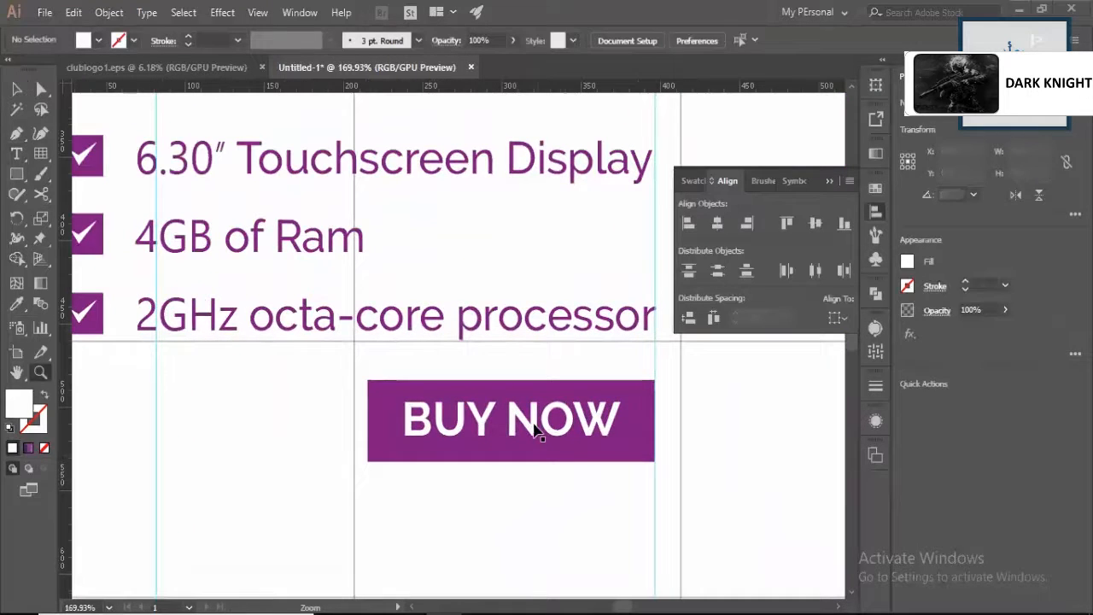
key("a")
left_click(642, 435)
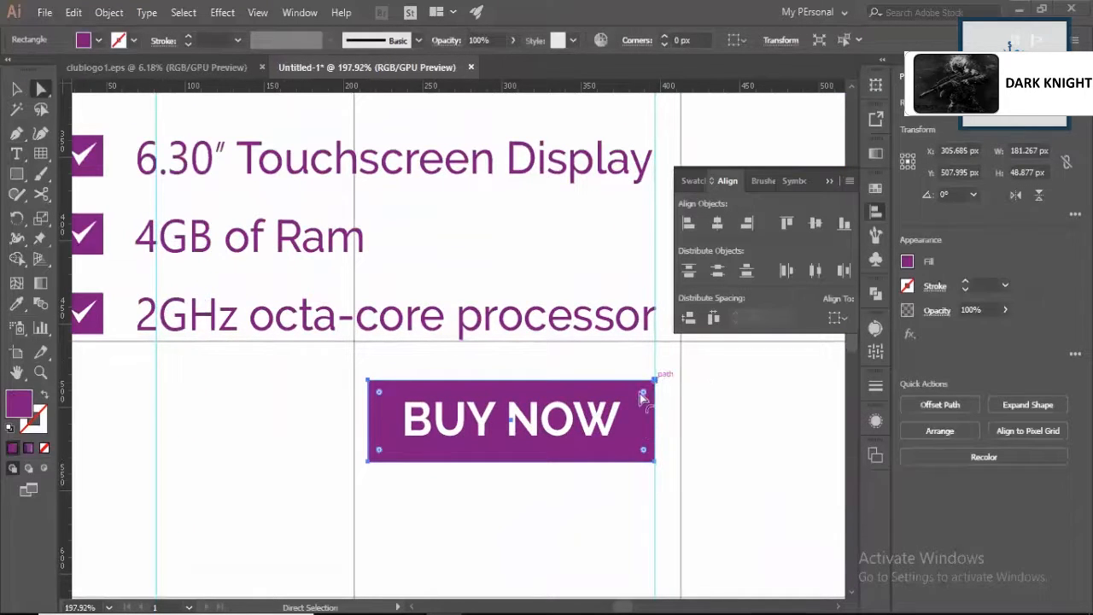
left_click_drag(641, 395, 617, 417)
key("v")
key("ctrl+shift+a")
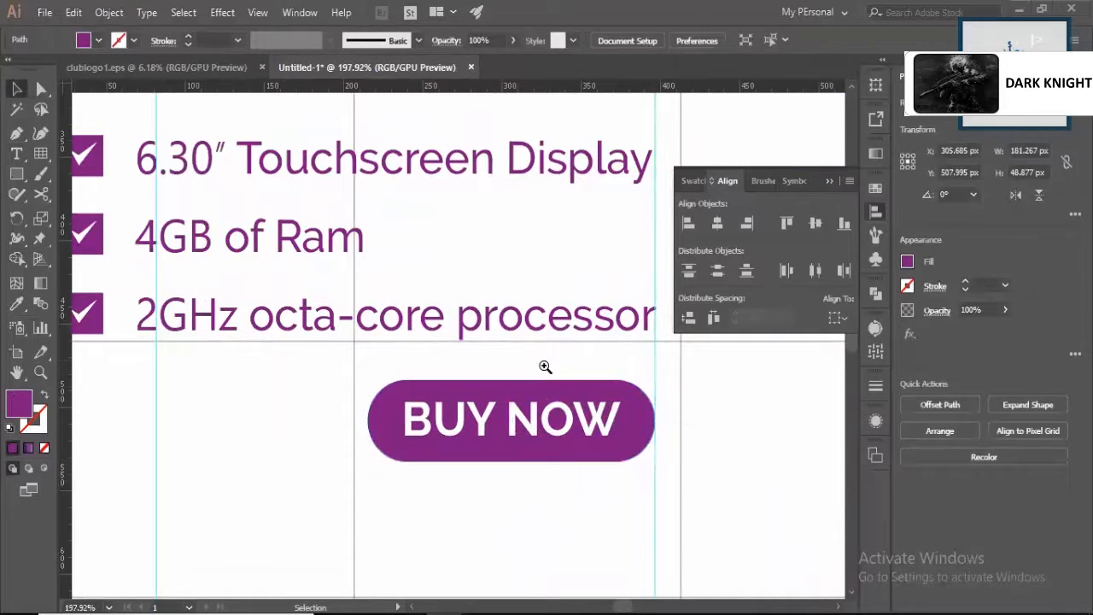
left_click_drag(545, 366, 299, 447)
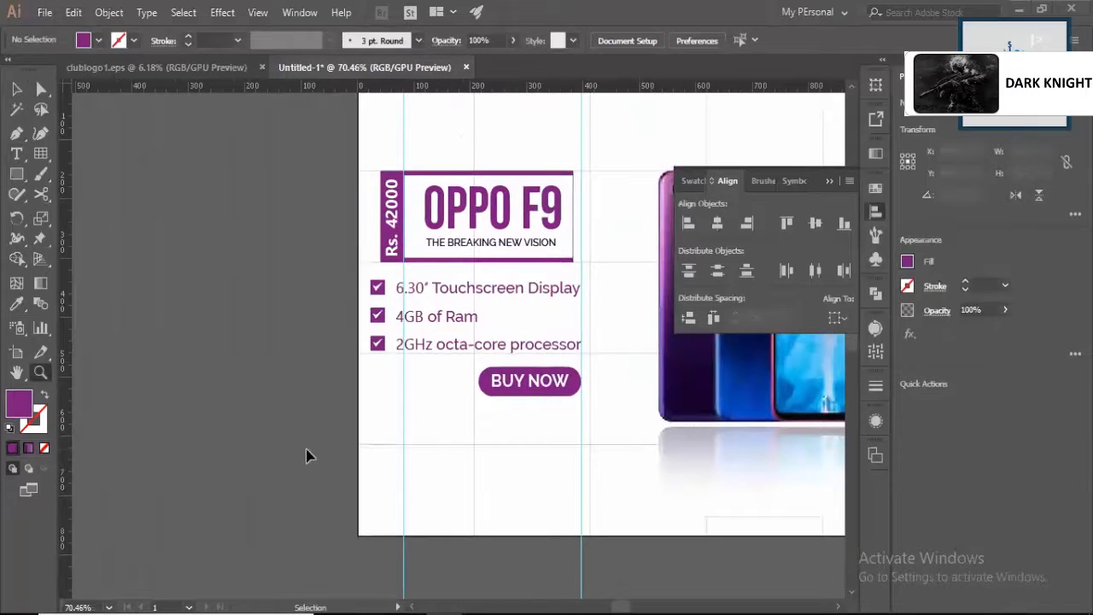
- Reapply full corner rounding to the square-cornered BUY NOW button and compare it with the whole layout
left_click(525, 387)
key("z")
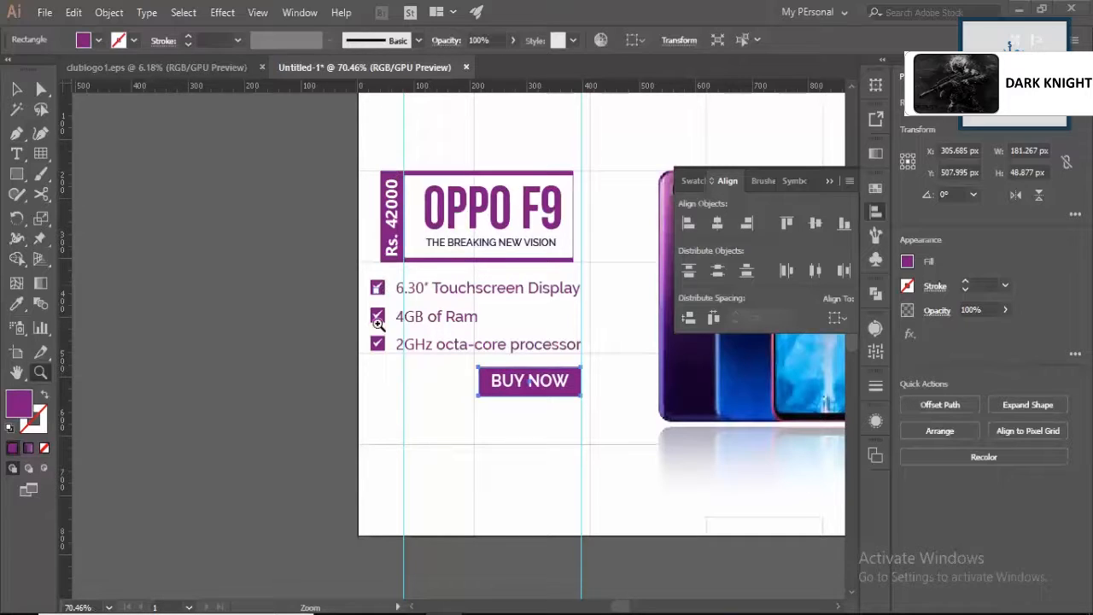
left_click_drag(453, 479, 493, 425)
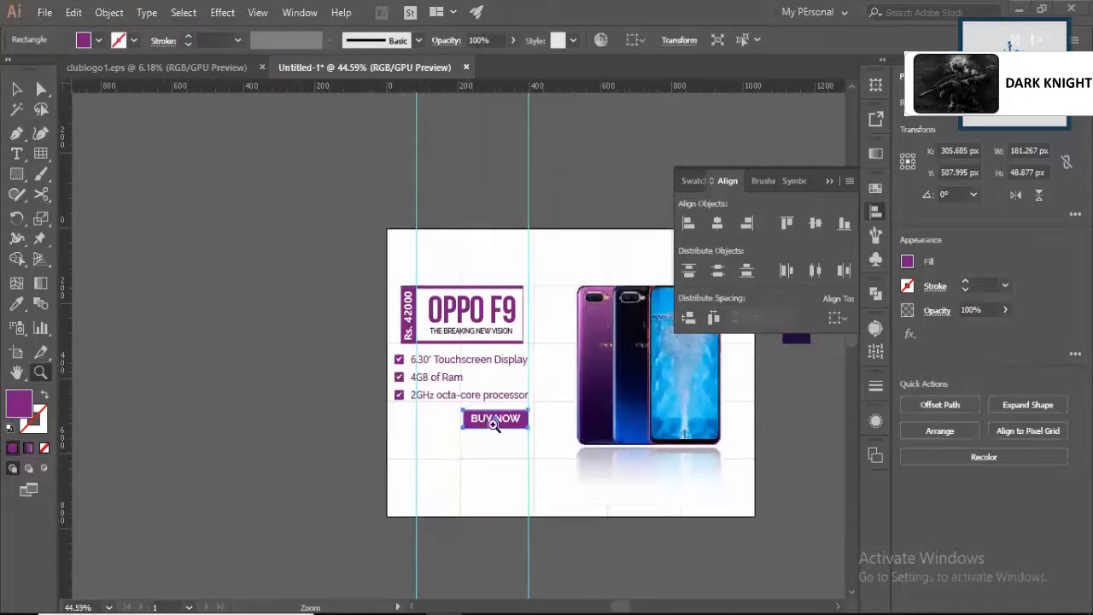
left_click_drag(348, 430, 340, 430)
scroll(464, 437, "right", 1)
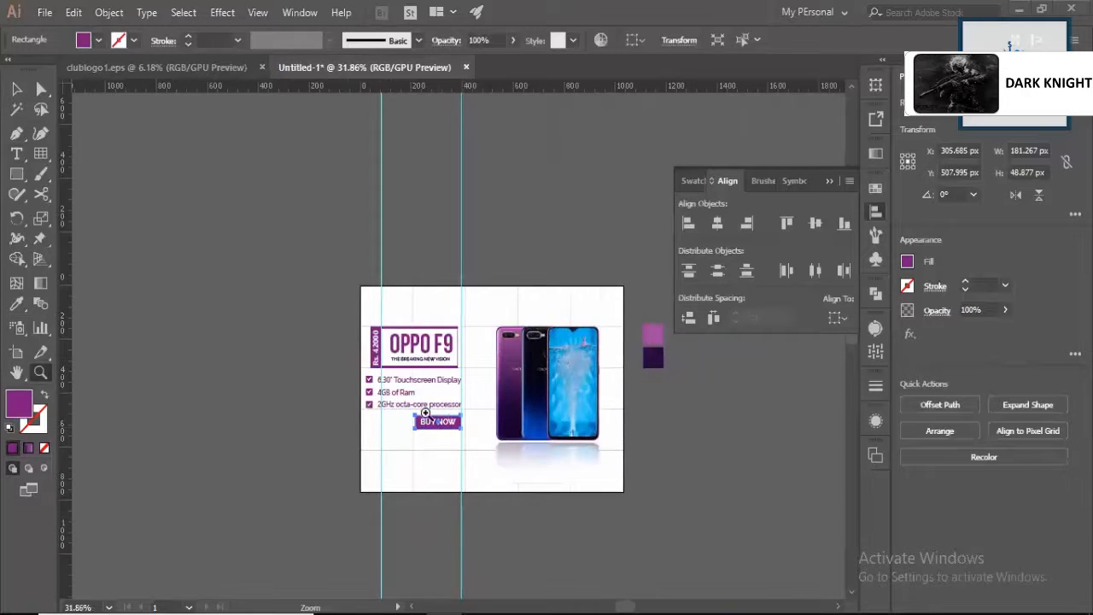
left_click_drag(424, 410, 583, 513)
key("a")
left_click_drag(601, 427, 538, 449)
key("z")
left_click_drag(501, 370, 354, 424)
key("a")
left_click(310, 221)
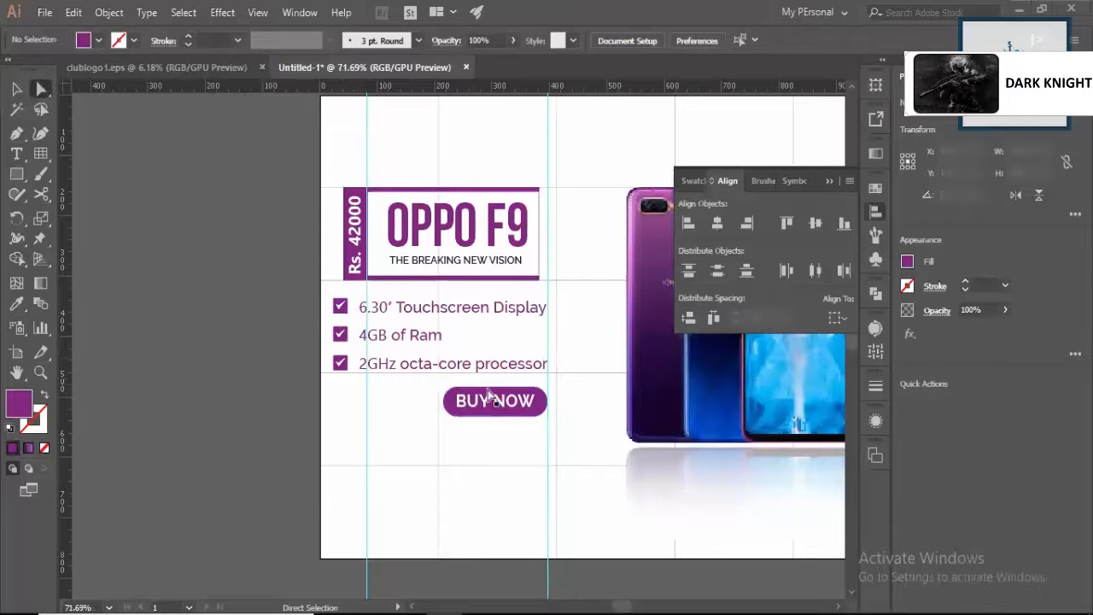
- Try rounding the square behind the first feature's check mark into a circle
key("z")
left_click_drag(343, 302, 402, 304)
key("a")
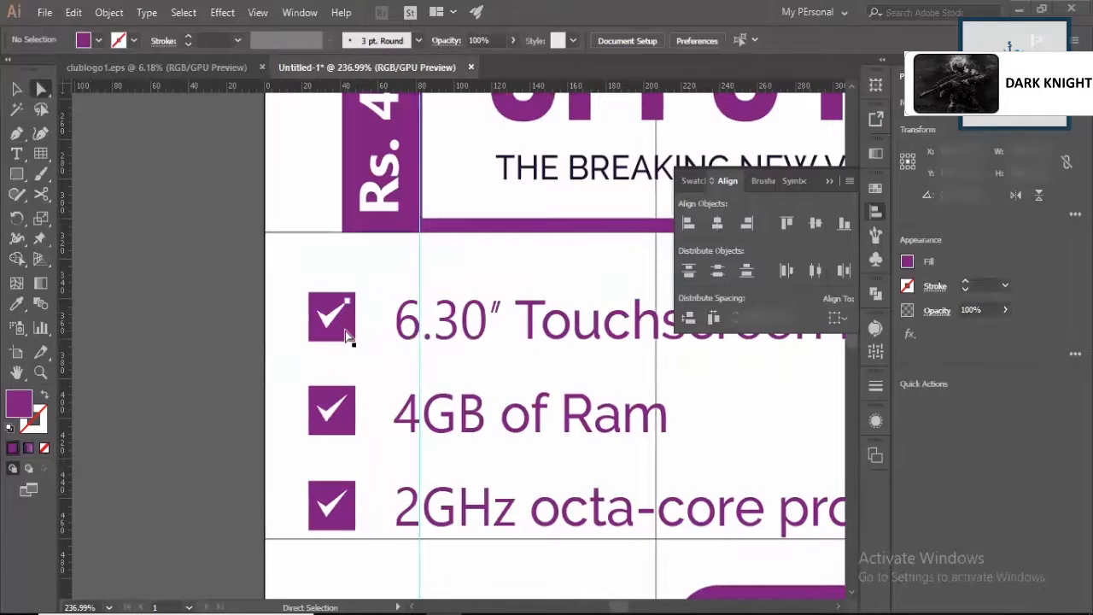
left_click(349, 339)
left_click_drag(343, 328, 215, 307)
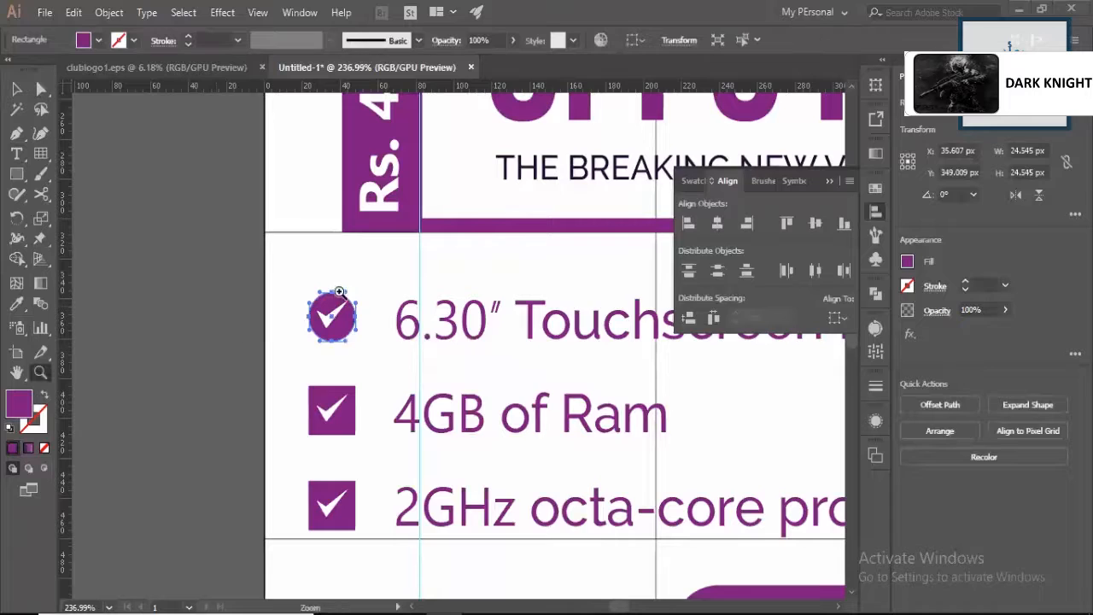
key("z")
left_click(337, 294, "alt")
left_click(303, 325, "alt")
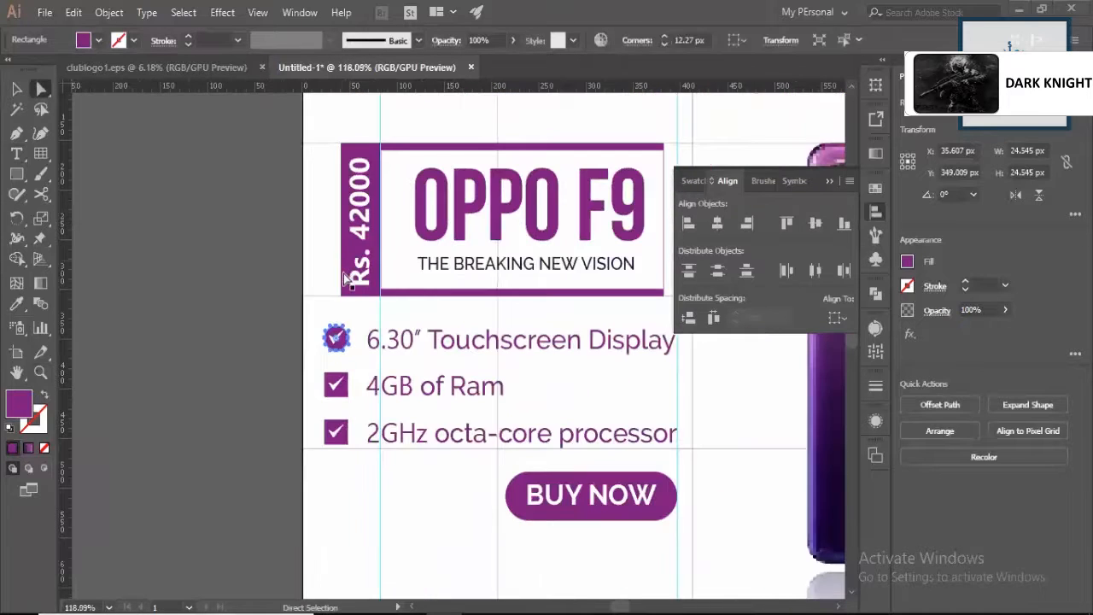
- Undo the corner rounding on the first checkbox and the BUY NOW button, and review the layout
key("ctrl+z")
key("ctrl+z")
key("ctrl+z")
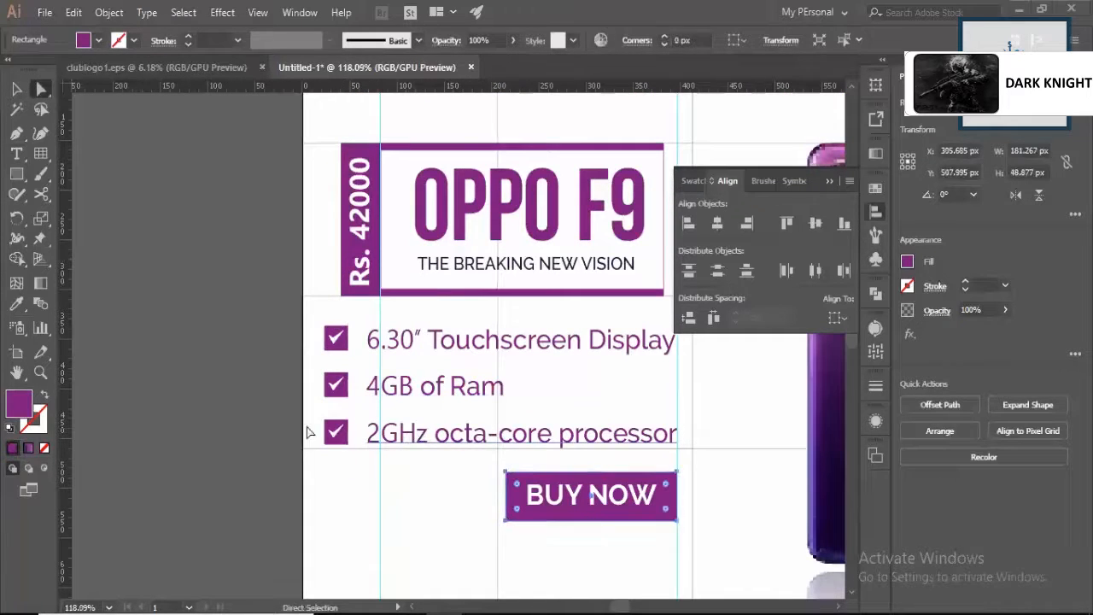
key("z")
left_click(305, 368, "alt")
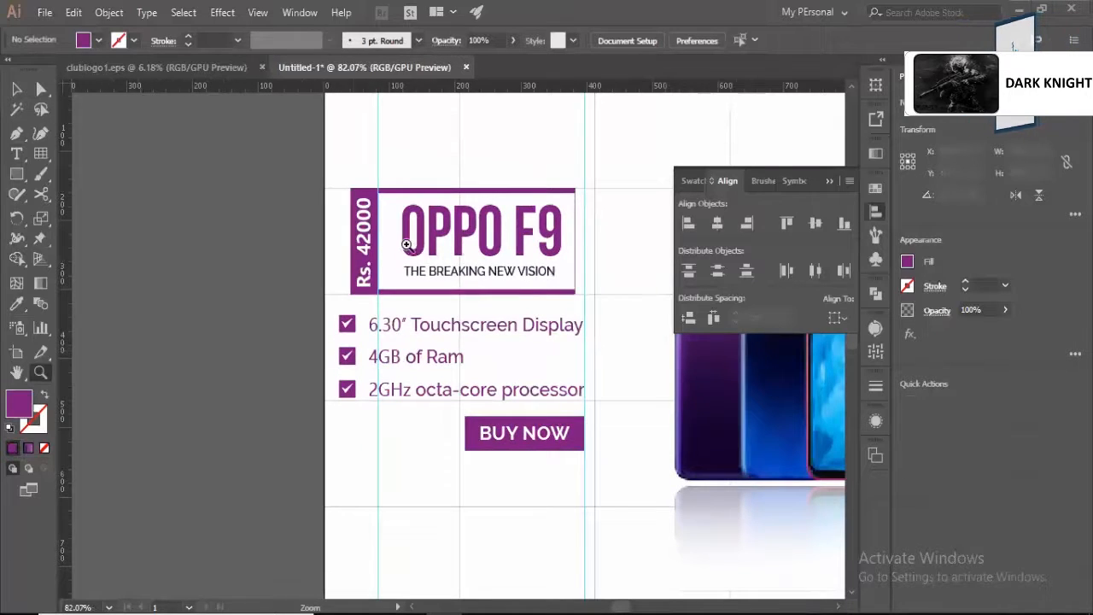
key("ctrl+0")
key("z")
left_click(358, 220, "alt")
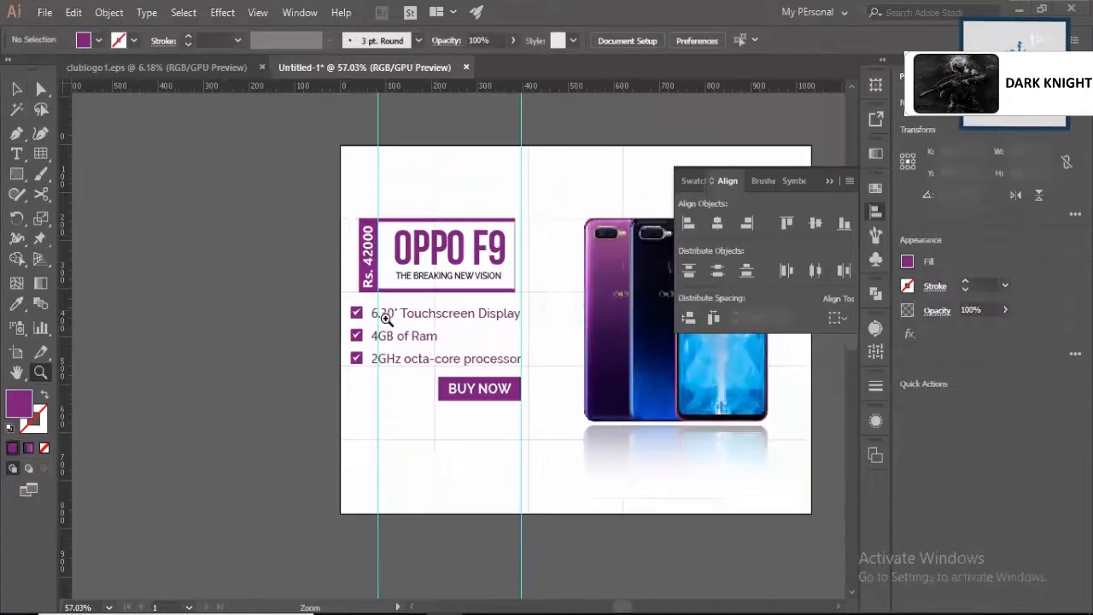
- Move the vertical Rs. 42000 label and its purple bar left, close to the checkboxes' left edge
left_click(329, 251)
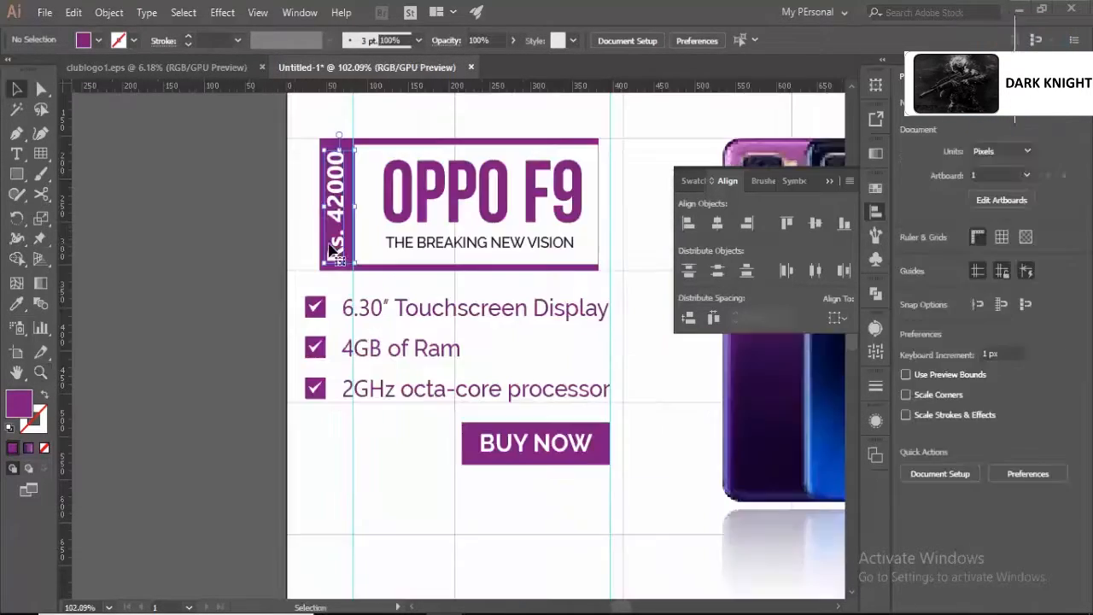
key("a")
left_click(331, 149)
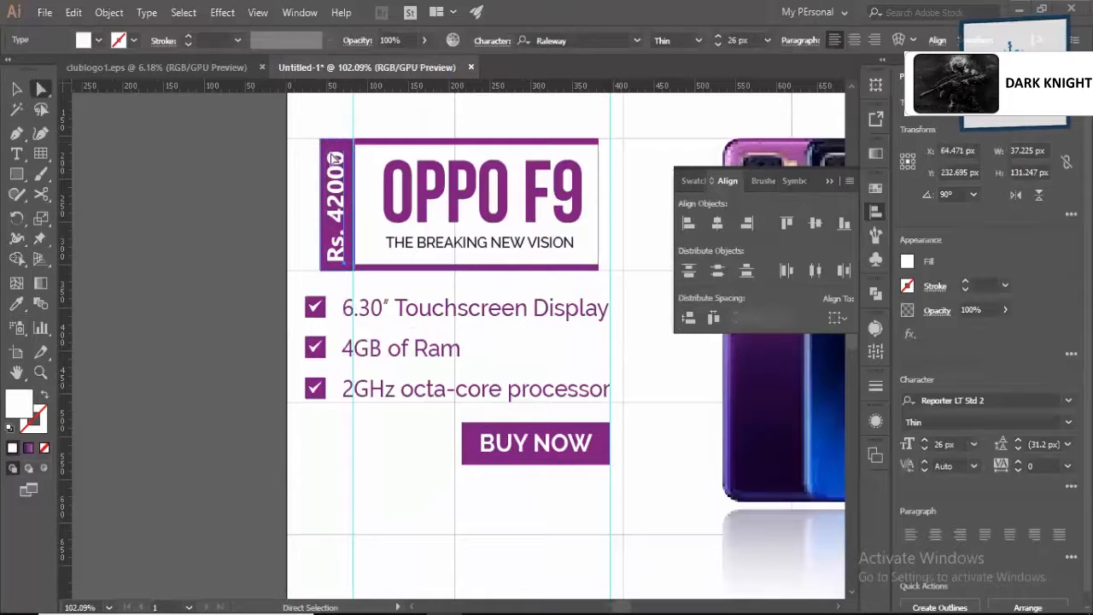
left_click_drag(307, 113, 329, 242)
key("ctrl+z")
left_click(308, 220)
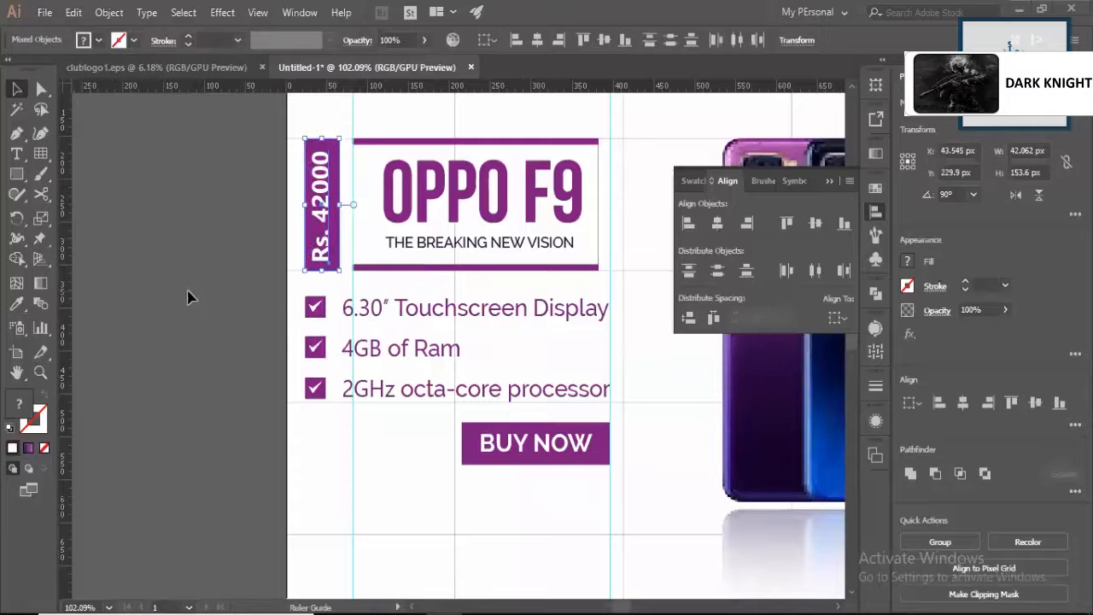
- Add a vertical guide along the left edge of the feature checkboxes
left_click_drag(293, 291, 306, 295)
key("z")
left_click_drag(293, 243, 375, 299)
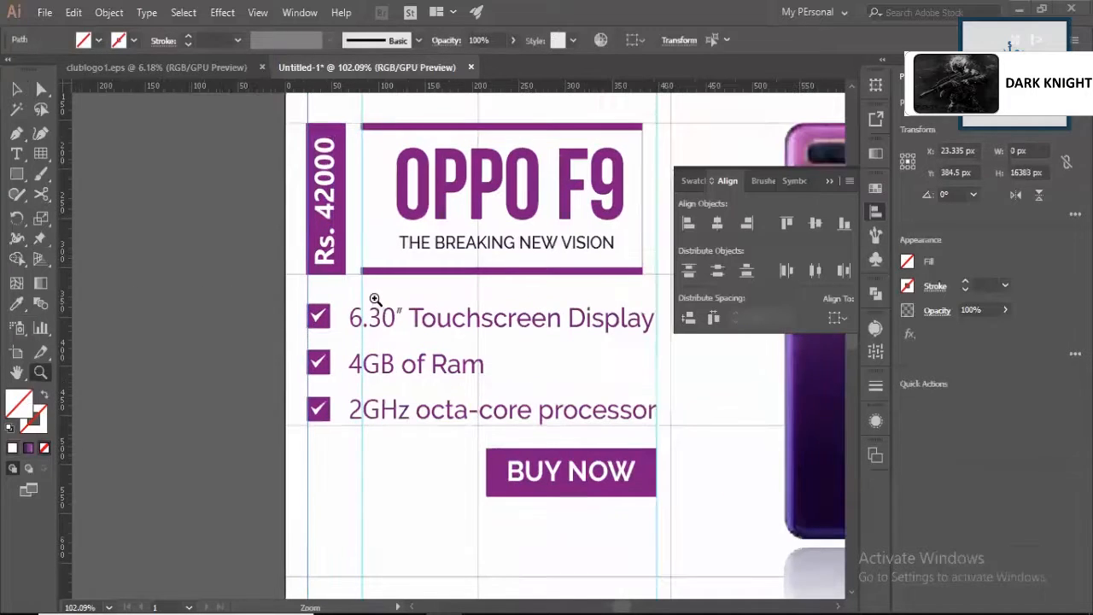
left_click_drag(517, 443, 398, 333)
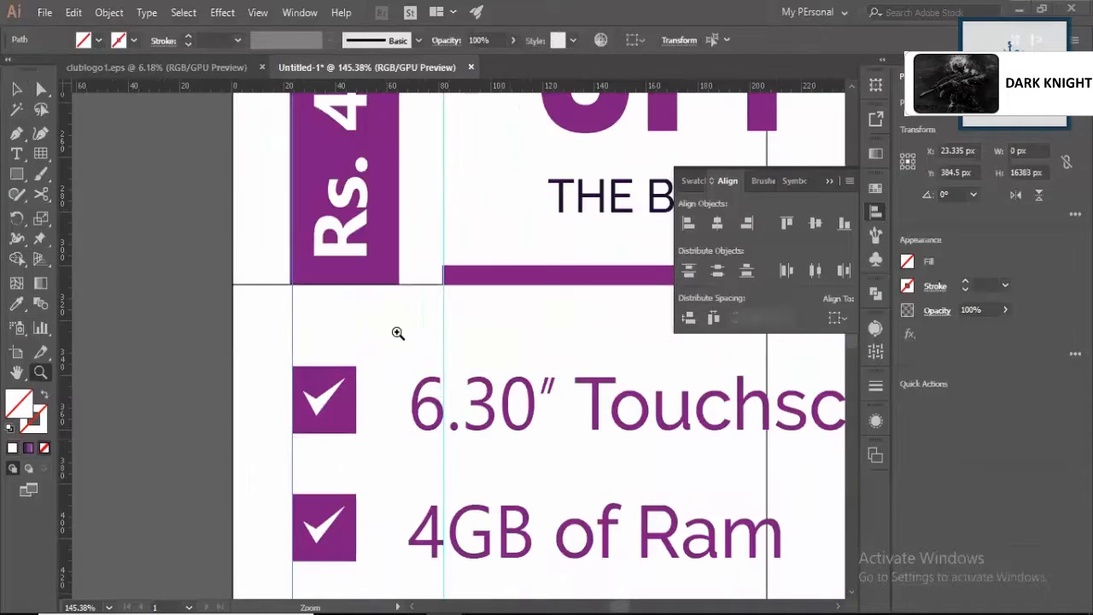
- Nudge the Rs. 42000 text and its purple bar right so the bar's left edge sits on the new guide
left_click(351, 282)
left_click(326, 278, "shift")
left_click_drag(326, 278, 329, 279)
key("z")
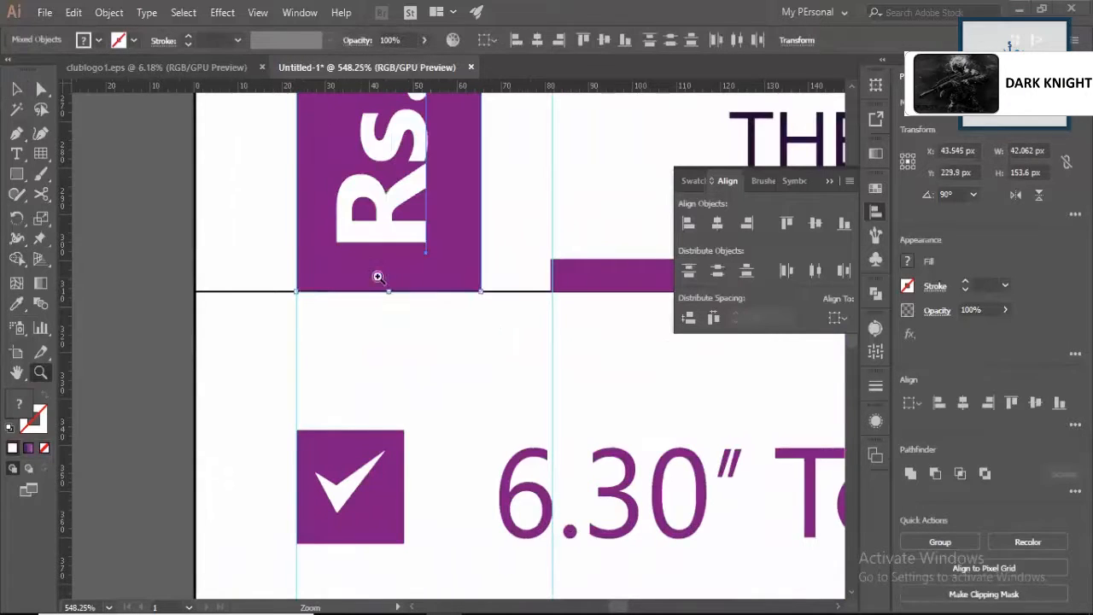
left_click(363, 297, "alt")
- Place a vertical guide along the right edge of the purple price bar
key("v")
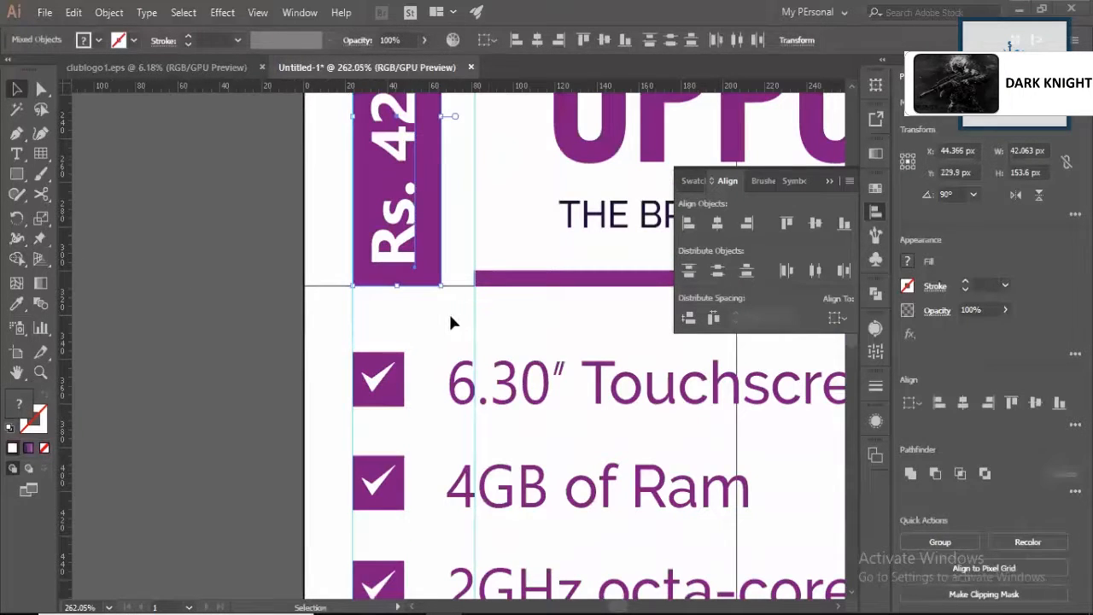
key("z")
left_click(441, 314, "alt")
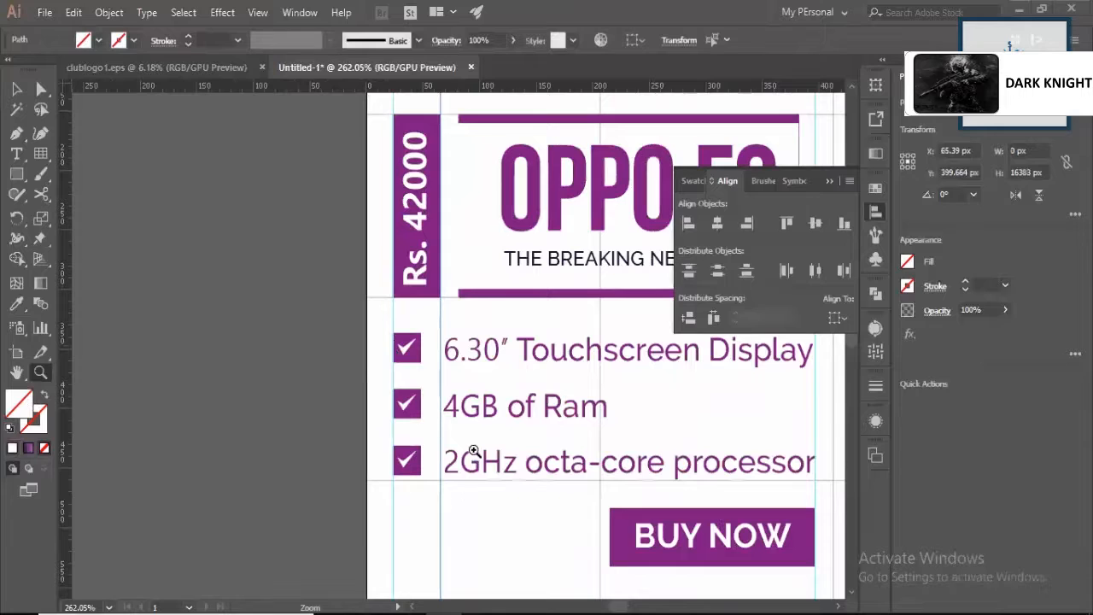
left_click(422, 332, "alt")
- Enlarge the three checkboxes together proportionally until they span the price bar's width between the guides, and inspect the layout
key("v")
left_click_drag(395, 472, 422, 486)
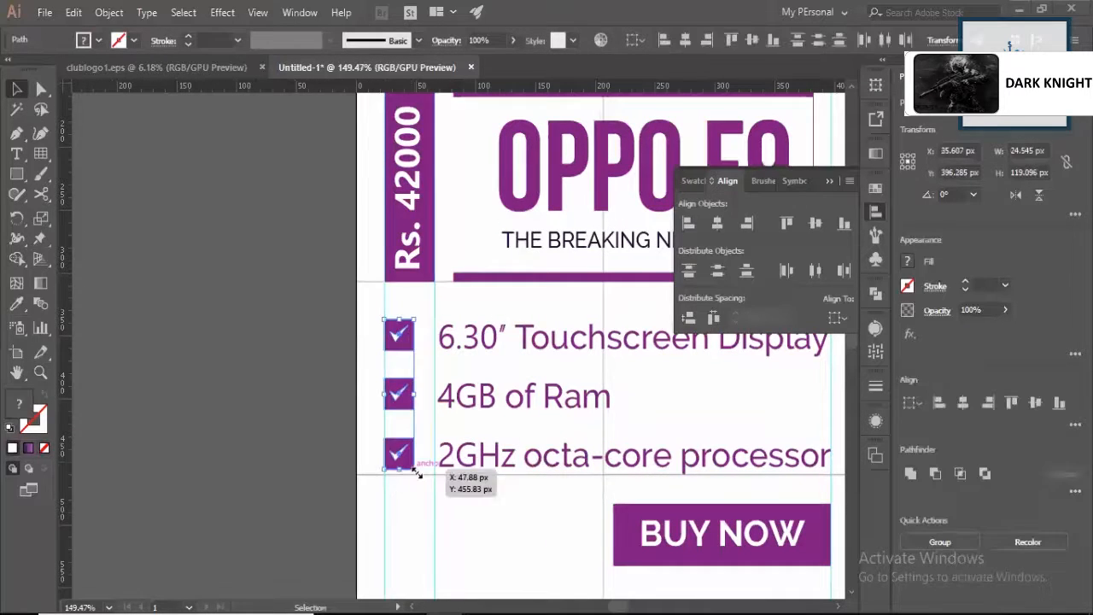
left_click_drag(447, 540, 458, 572)
key("z")
left_click(333, 384, "alt")
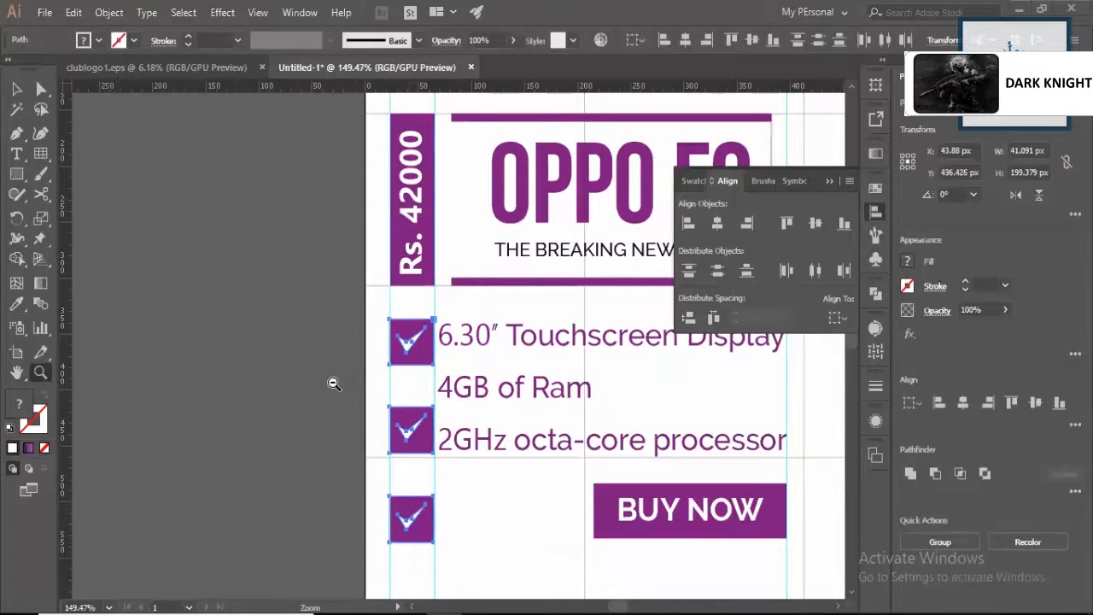
left_click(321, 382, "alt")
left_click(327, 285, "alt")
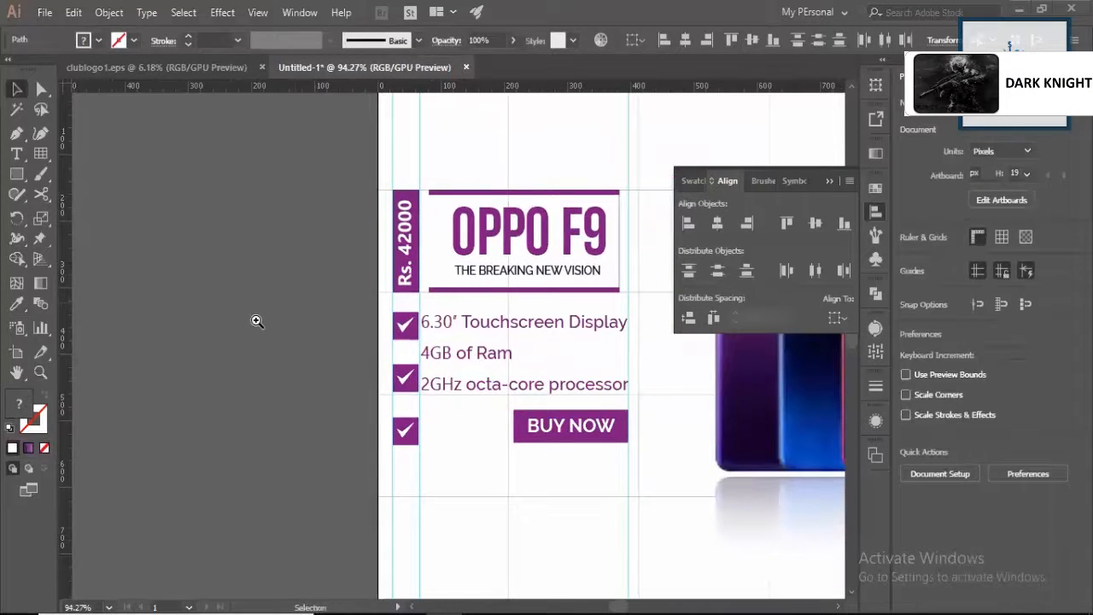
left_click(467, 338)
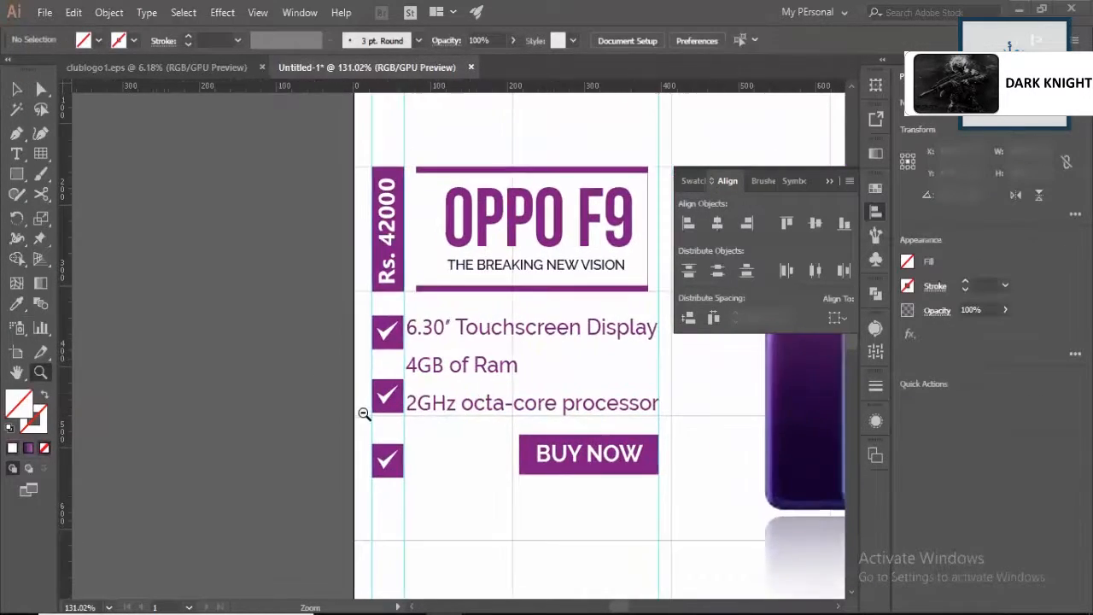
- Undo the last enlargement of the three feature checkboxes
key("ctrl+z")
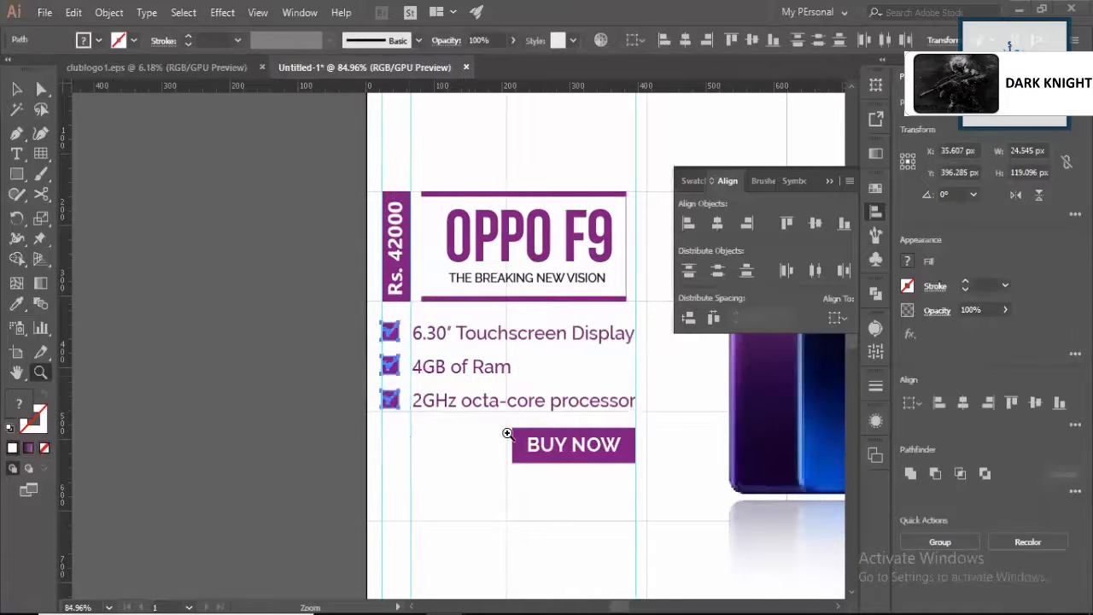
key("ctrl+=")
left_click(319, 344, "alt")
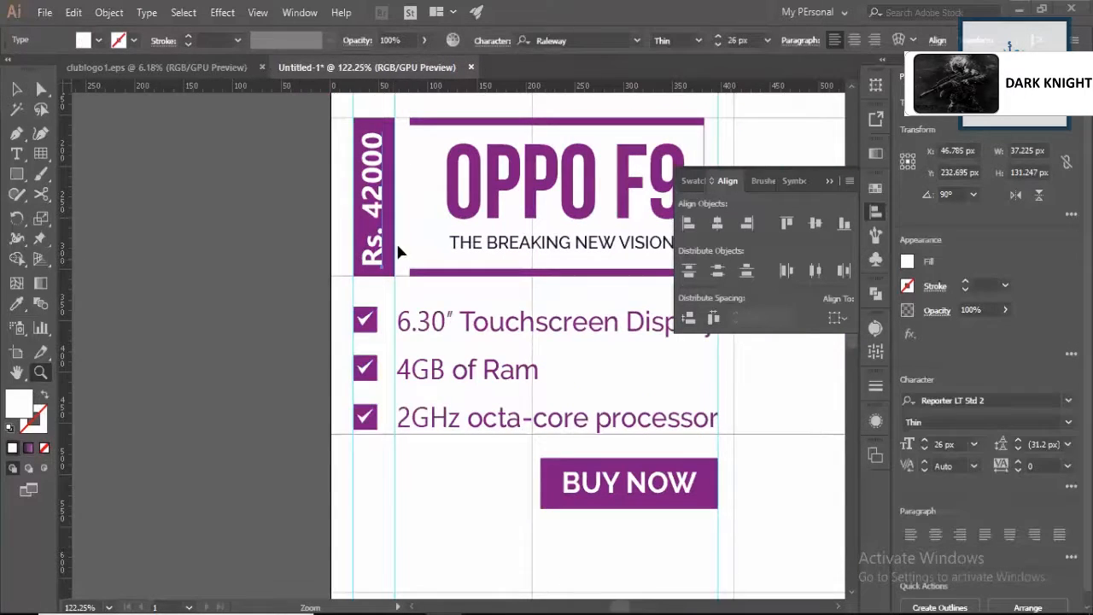
key("v")
key("ctrl+shift+a")
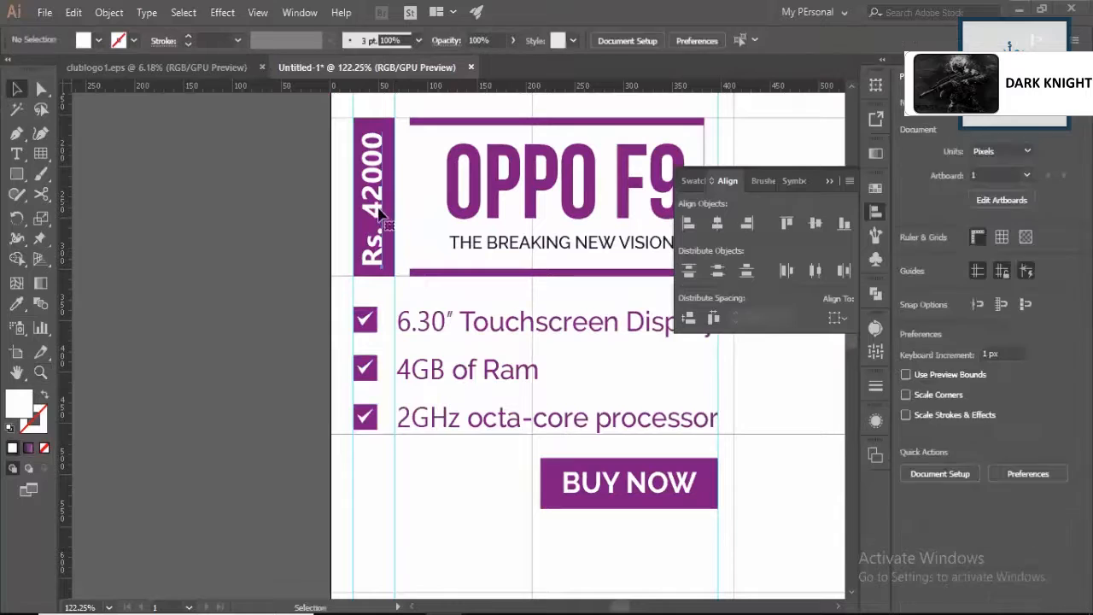
- Shrink the Rs. 42000 text and its purple bar together to about 32 px wide and centre them vertically beside the title frame
left_click(377, 272)
key("z")
left_click_drag(383, 238, 426, 321)
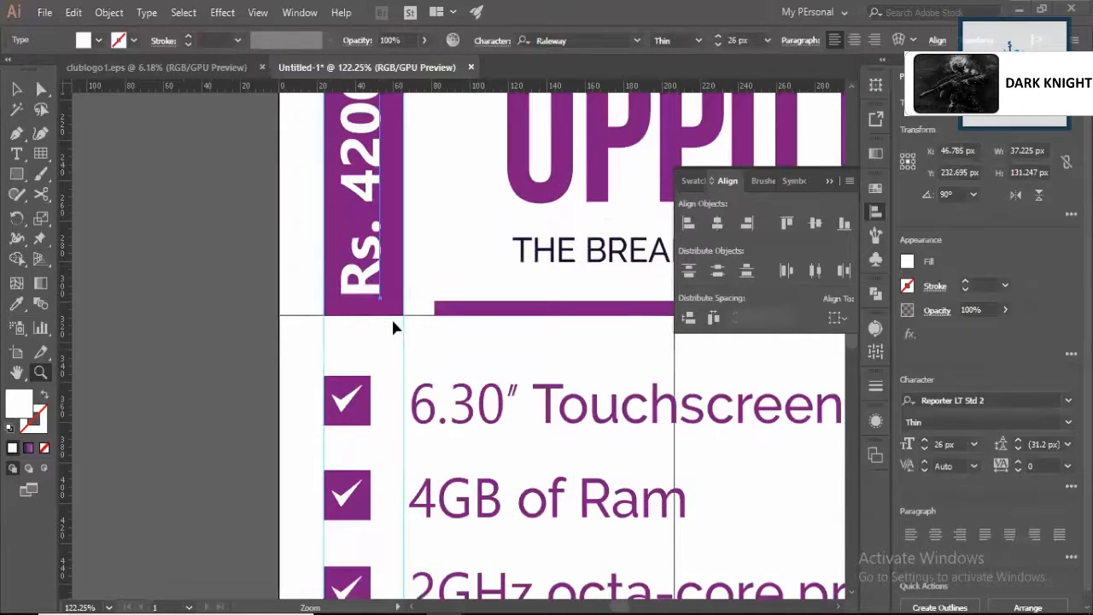
key("v")
left_click(396, 321, "shift")
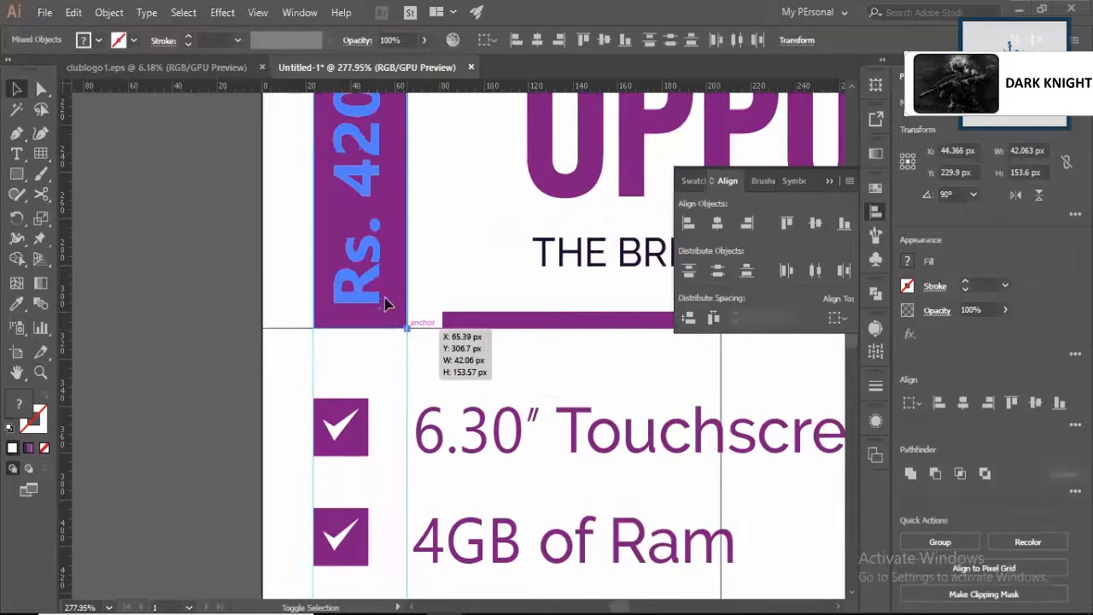
key("z")
left_click_drag(386, 362, 314, 360)
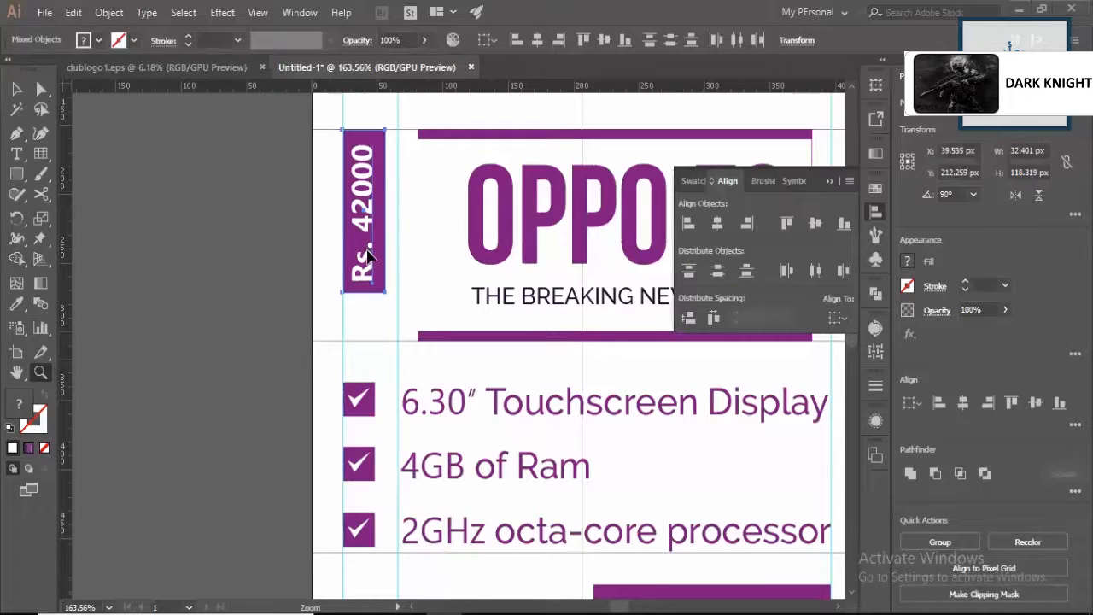
key("a")
left_click_drag(367, 254, 368, 279)
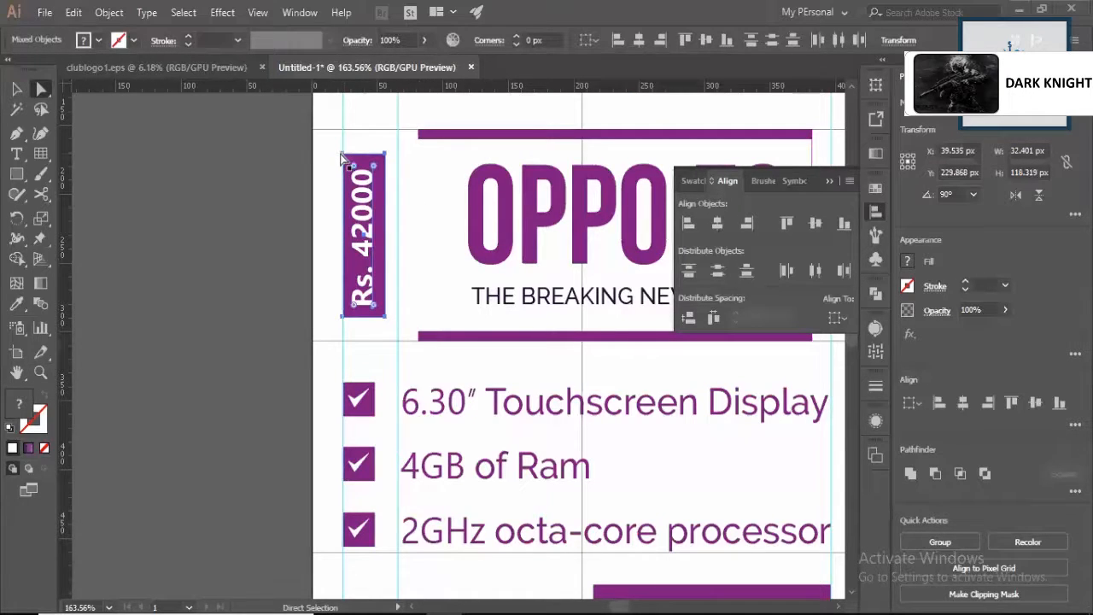
- Stretch the purple price bar's top and bottom edges to the outer edges of the title frame, keeping its width
left_click(379, 158)
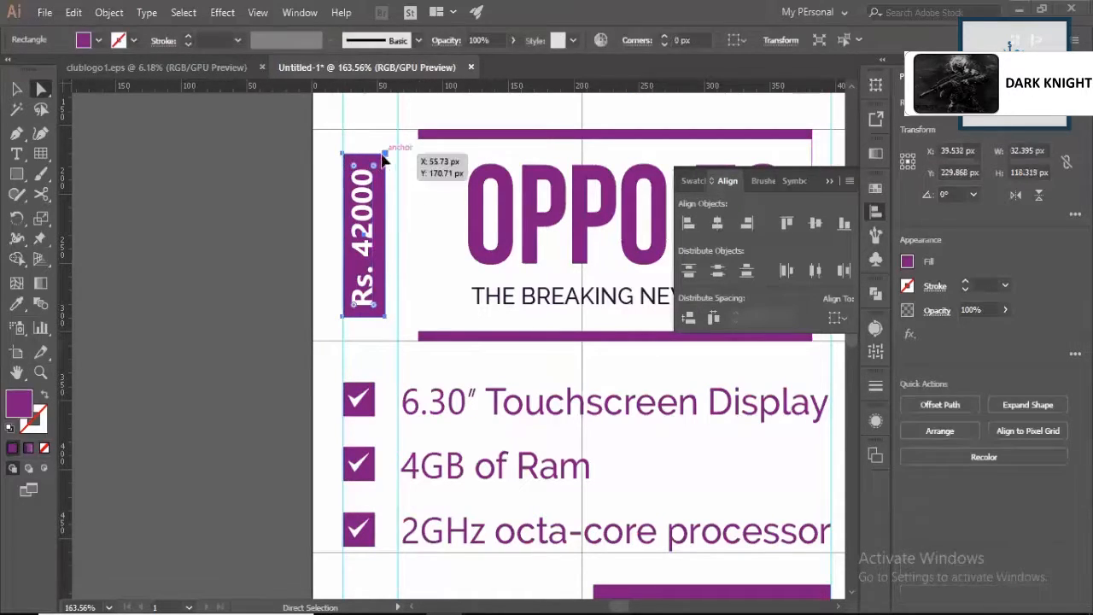
left_click(385, 154)
left_click(343, 159, "shift")
left_click_drag(343, 159, 343, 130)
left_click(343, 317)
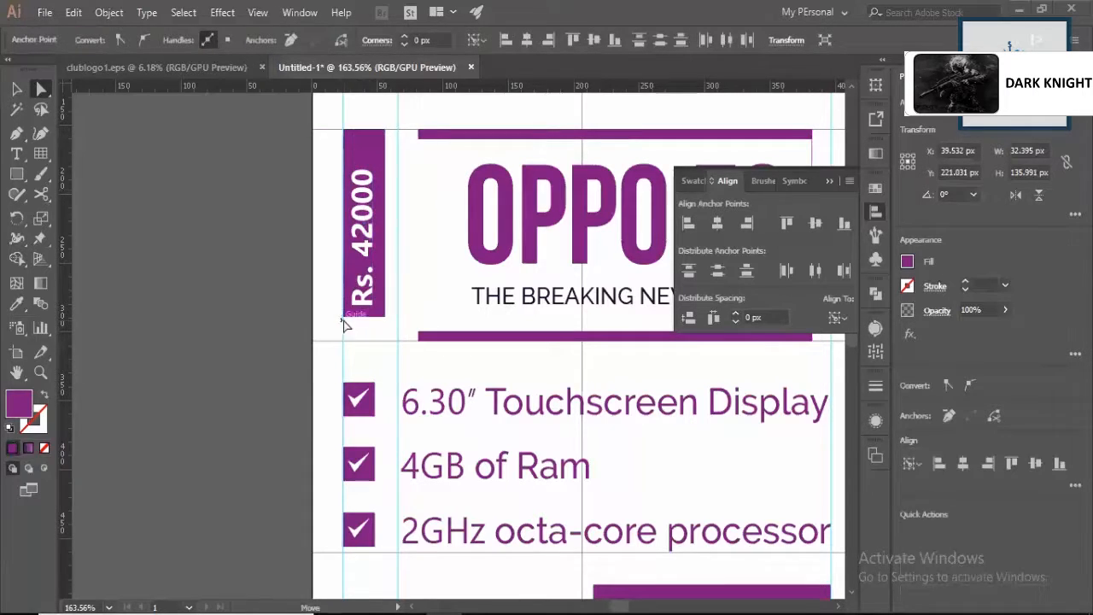
left_click(357, 317)
left_click(344, 317)
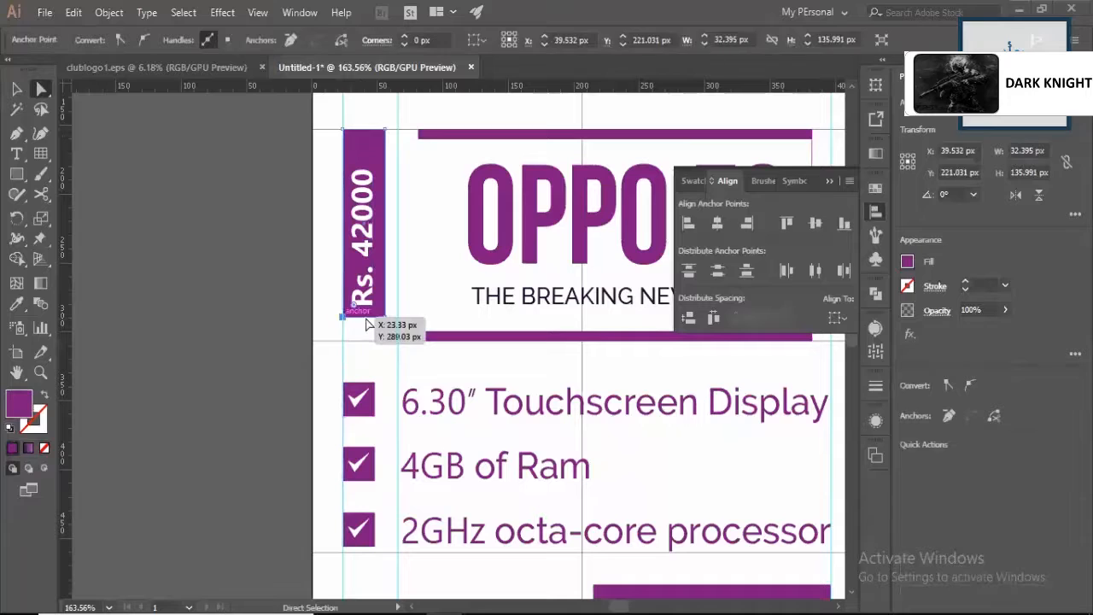
left_click(385, 317, "shift")
mouse_move(385, 317)
left_mouse_down()
mouse_move(384, 343)
mouse_move(419, 341)
mouse_move(389, 339)
left_mouse_up()
- Extend the left ends of the title frame's top and bottom purple lines until they join the price bar
left_click(419, 336)
left_click_drag(419, 139, 370, 136)
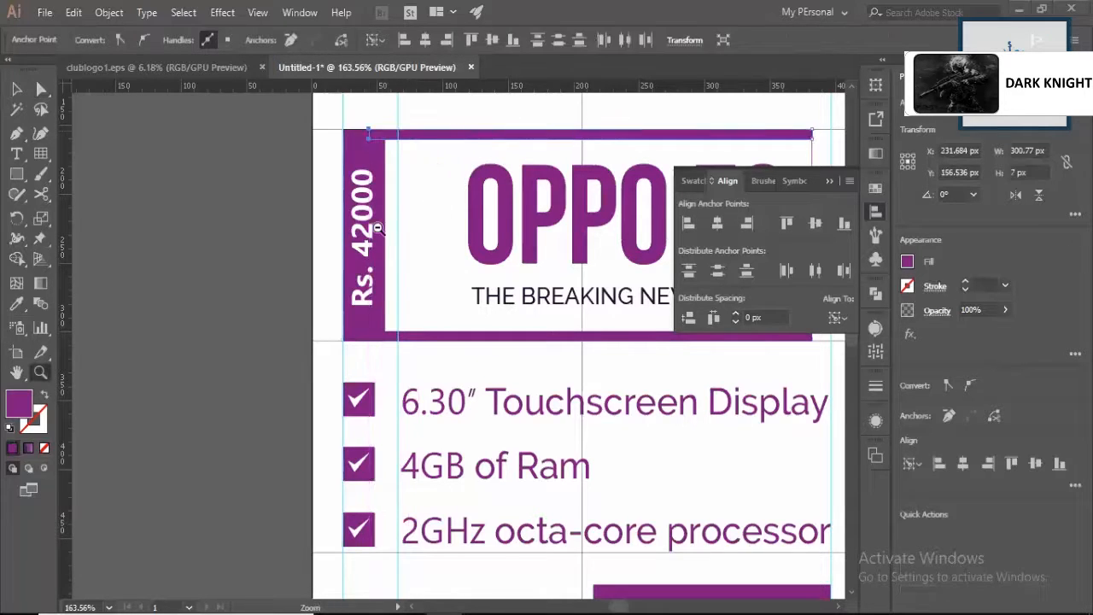
left_click_drag(435, 205, 380, 237)
left_click(445, 128)
left_click(382, 228, "alt")
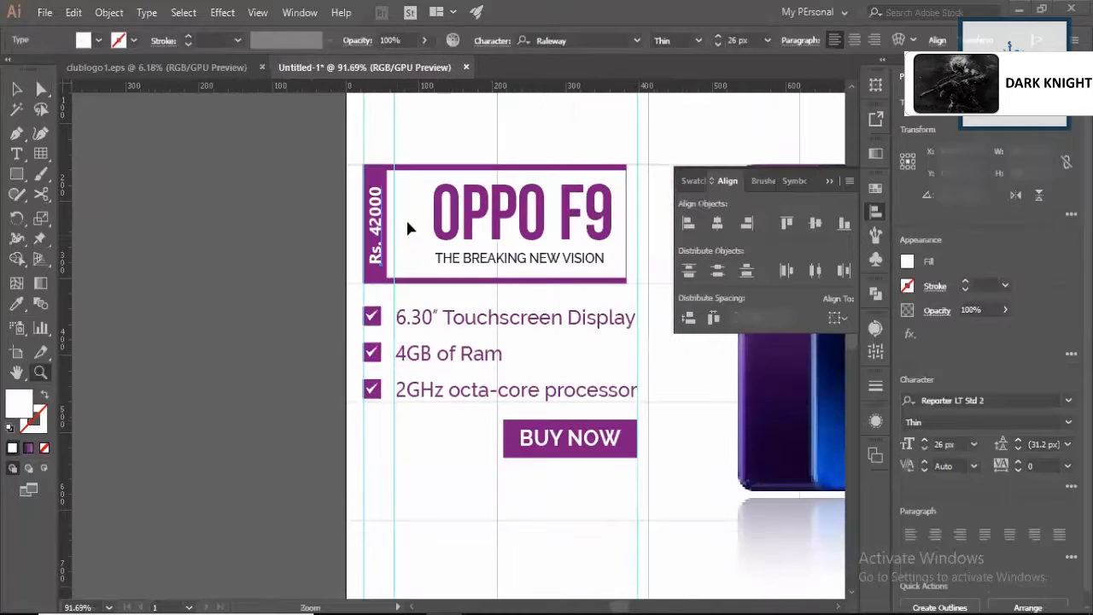
- Enlarge the OPPO F9 title and its tagline together to about 267 px wide and reposition them inside the frame
left_click_drag(469, 267, 448, 267)
left_click_drag(589, 267, 615, 275)
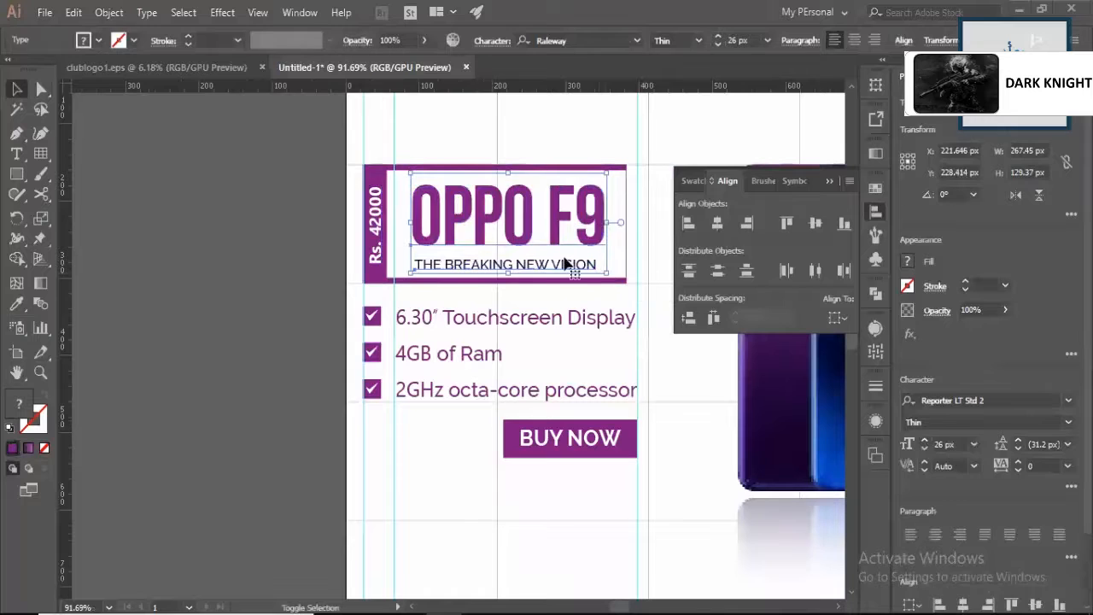
left_click_drag(523, 237, 515, 237)
key("z")
left_click_drag(499, 188, 692, 368)
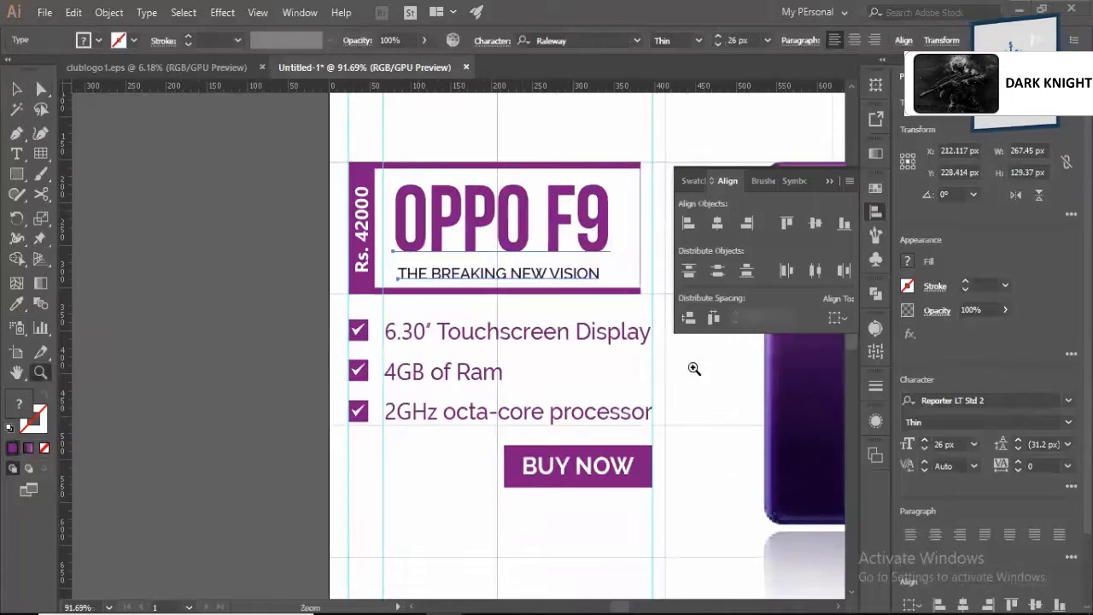
key("v")
left_click_drag(525, 316, 522, 304)
- Group the first checkbox's tick and square, then enlarge it to about 32 px wide to match the price bar
key("z")
left_click_drag(510, 291, 363, 398)
key("v")
left_click(325, 367)
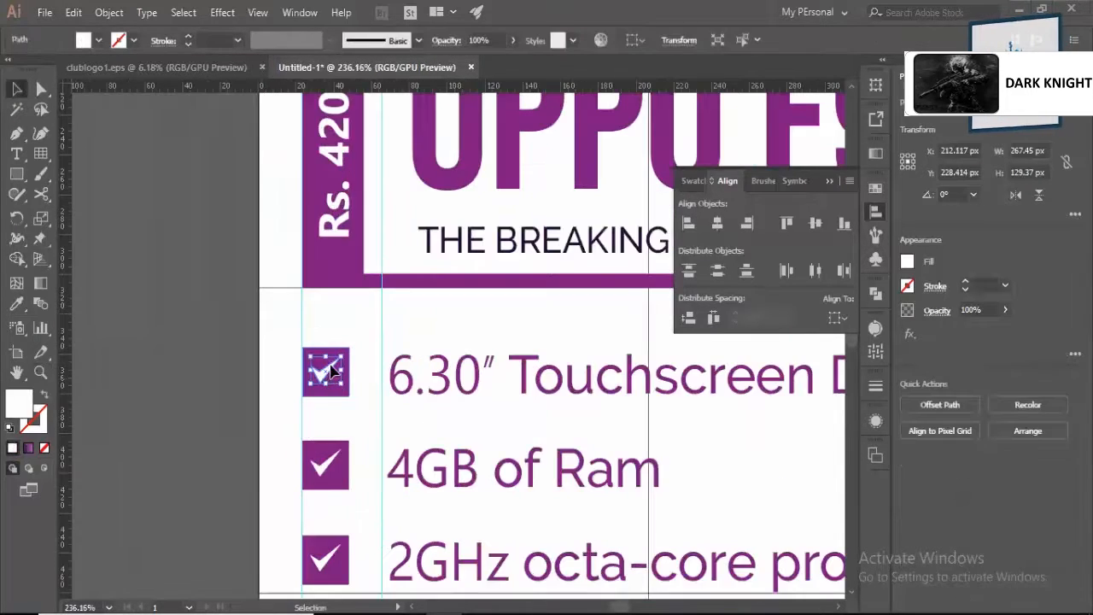
left_click(329, 390, "shift")
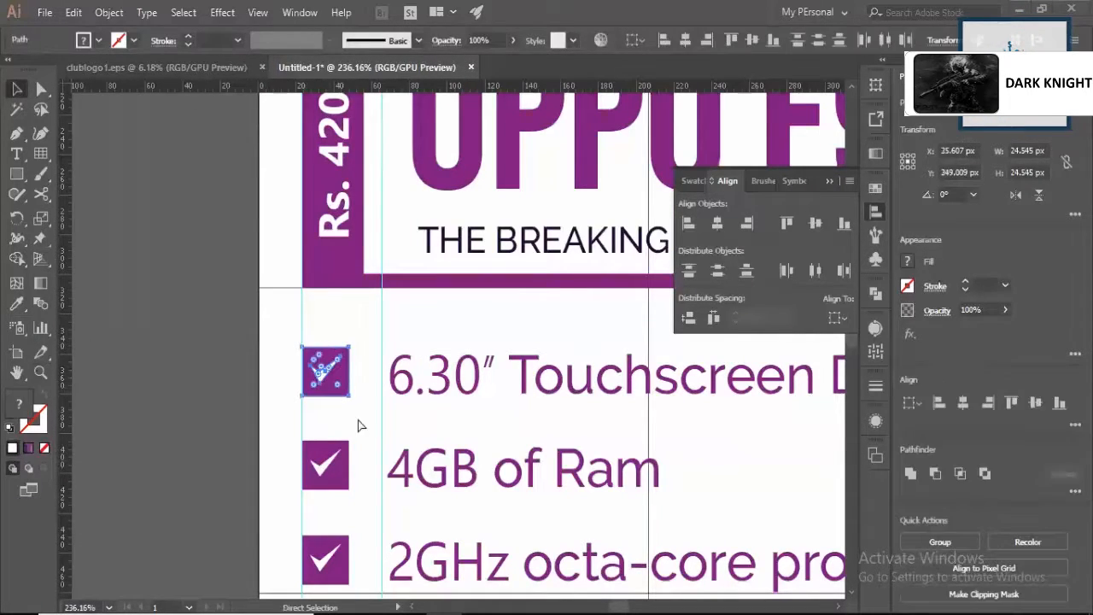
key("ctrl+g")
mouse_move(325, 362)
left_mouse_down()
mouse_move(335, 293)
mouse_move(295, 325)
mouse_move(344, 370)
left_mouse_up()
scroll(351, 424, "down", 3)
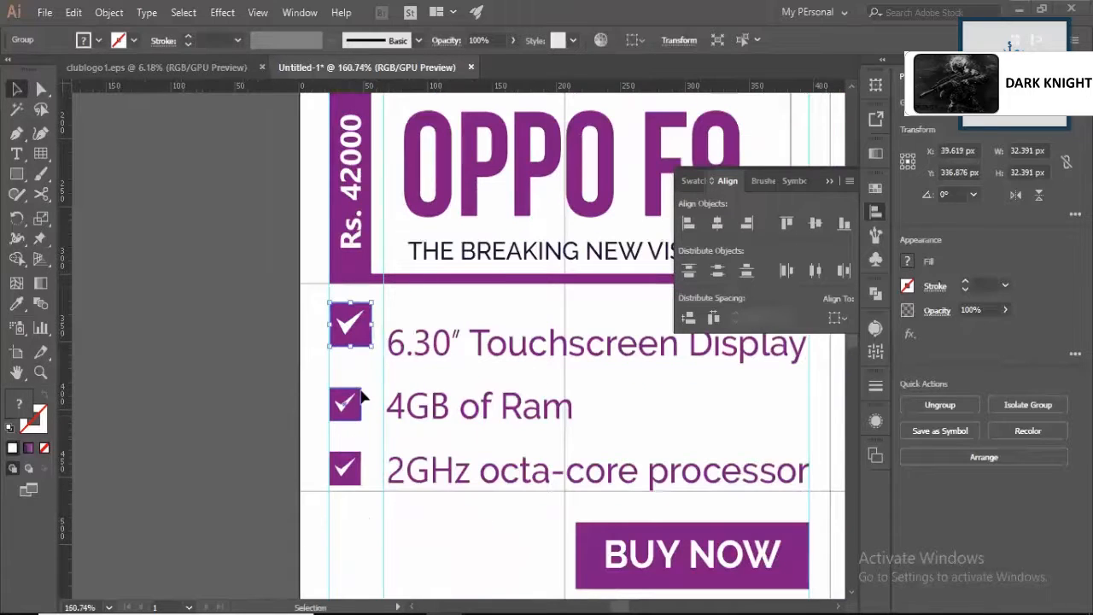
- Delete the two smaller checkboxes beside the 4GB of Ram and 2GHz octa-core processor lines
left_click(355, 414)
key("Delete")
left_click(346, 469)
key("Delete")
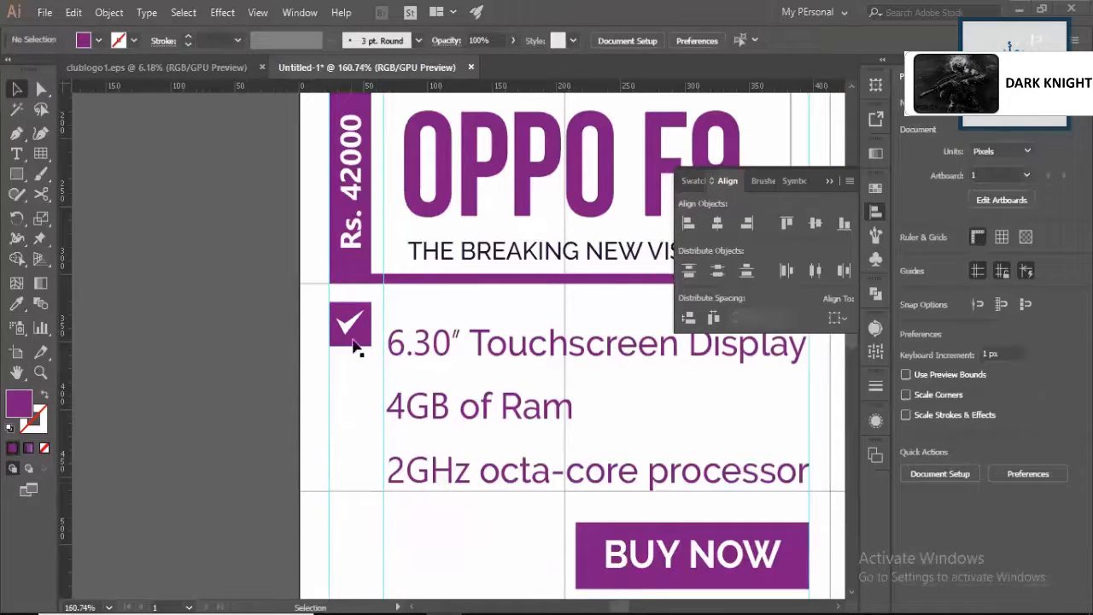
- Duplicate the enlarged checkbox twice straight down and distribute the three checkboxes with equal vertical spacing
left_click(357, 349)
left_click_drag(359, 347, 359, 468)
left_click_drag(384, 301, 357, 464)
key("ctrl+z")
left_click_drag(359, 416, 351, 476)
left_click(688, 319)
left_click(439, 382)
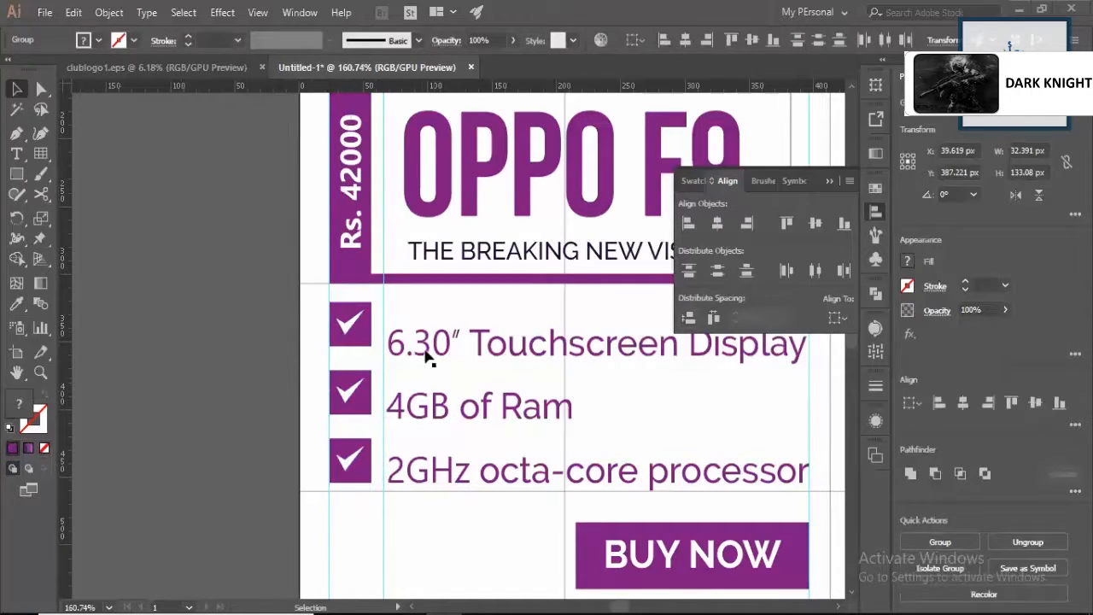
- Move the Touchscreen Display and octa-core processor lines up to line up with the first and third checkboxes
left_click(421, 367)
left_click_drag(421, 367, 422, 349)
left_click_drag(428, 475, 429, 462)
- Set all three feature lines in Montserrat Medium at about 27 px
left_click(419, 413, "shift")
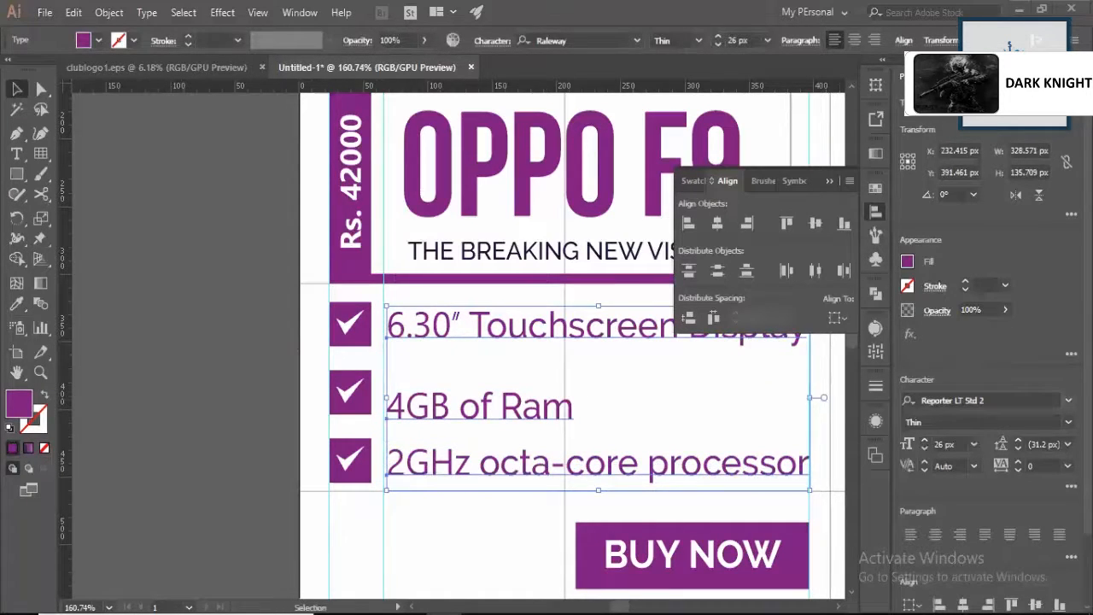
left_click(1068, 422)
left_click(1000, 400)
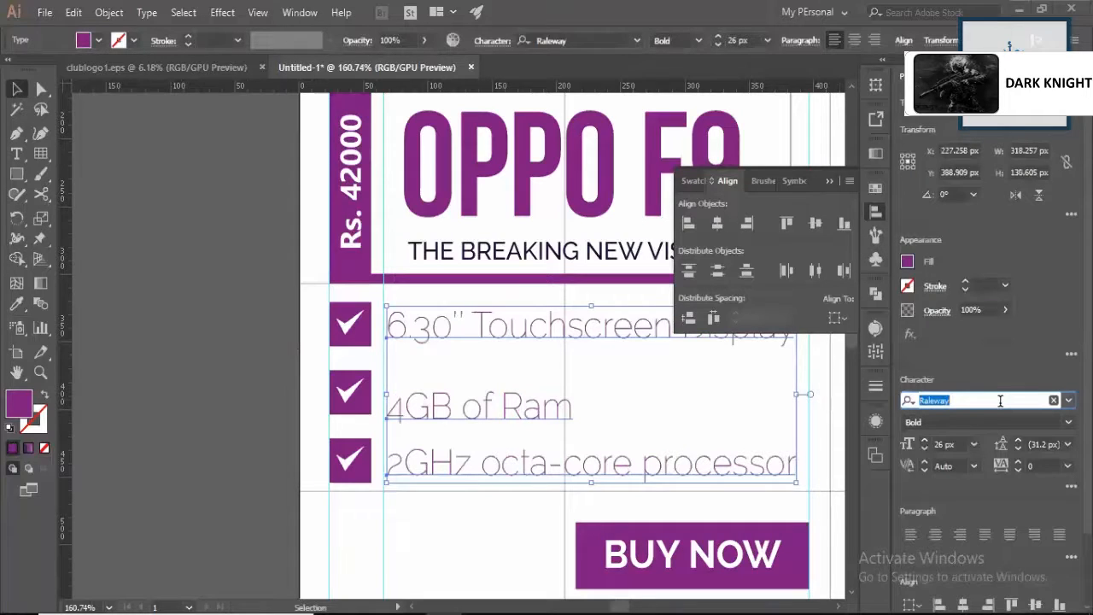
type("mont")
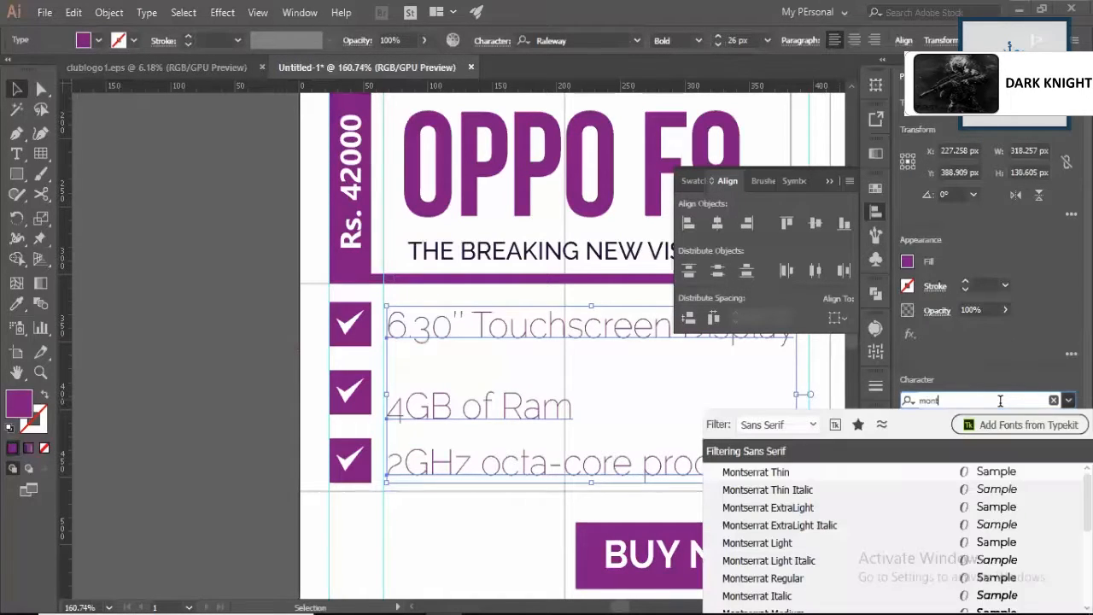
left_click(799, 472)
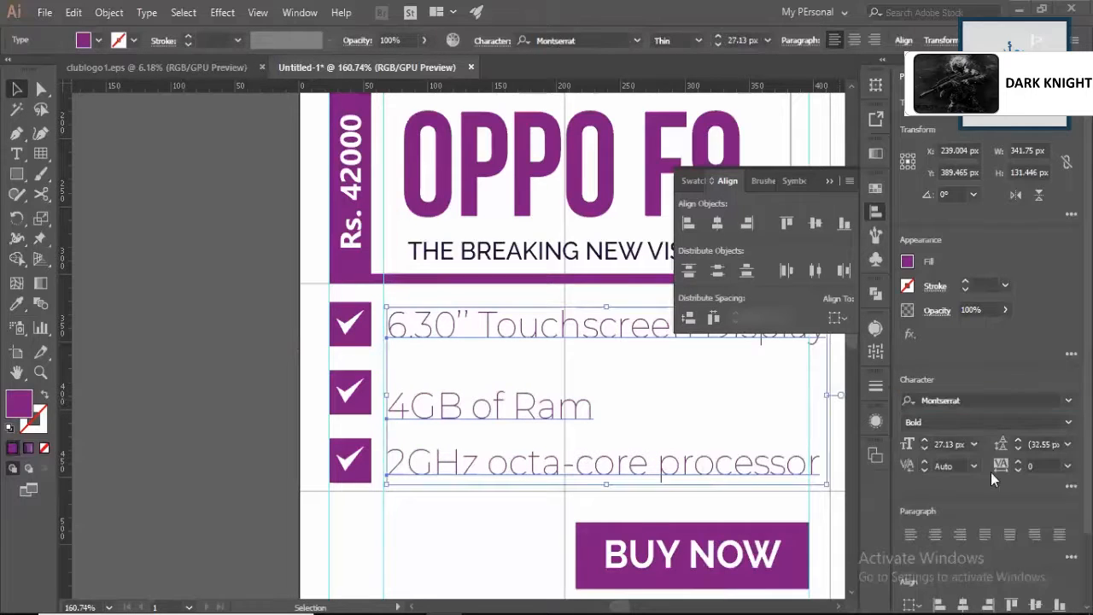
left_click(982, 422)
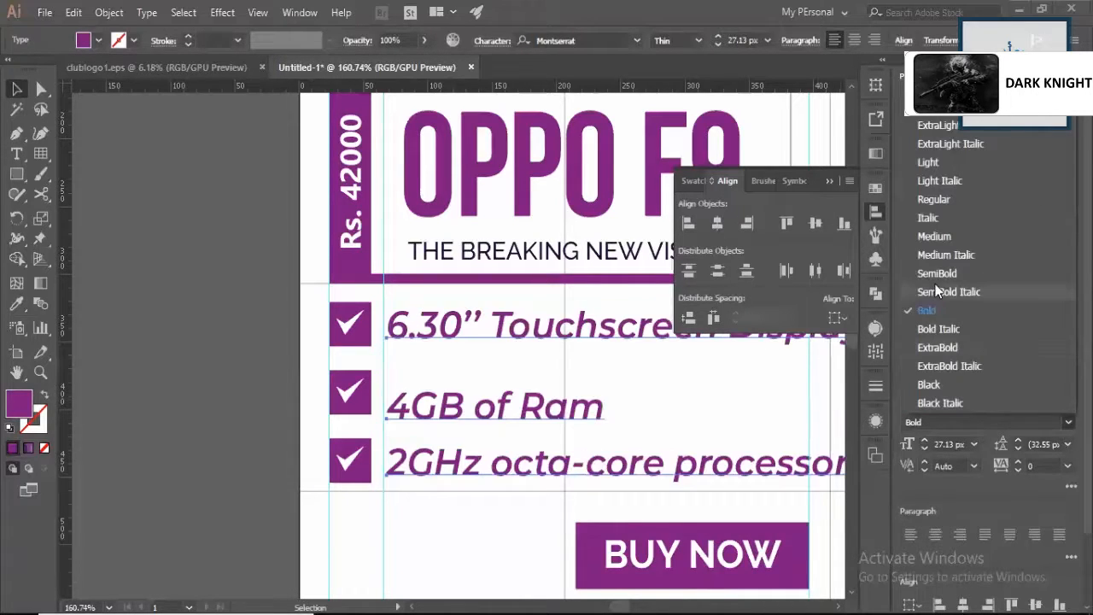
left_click(936, 236)
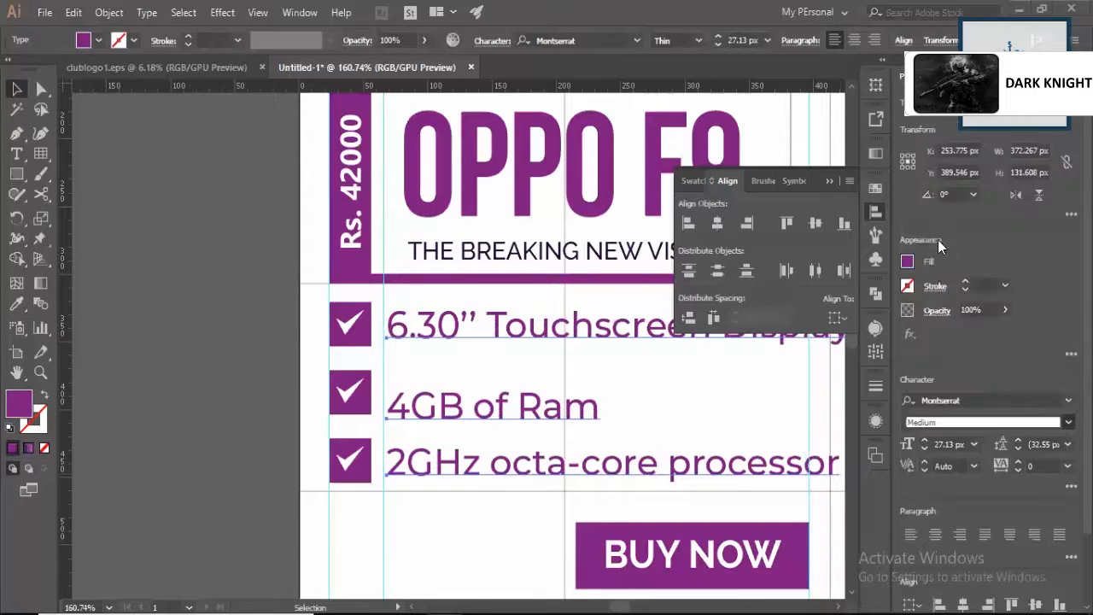
- Distribute the three feature lines with equal vertical spacing so each sits beside its checkbox
left_click_drag(429, 399, 351, 414)
key("ctrl+z")
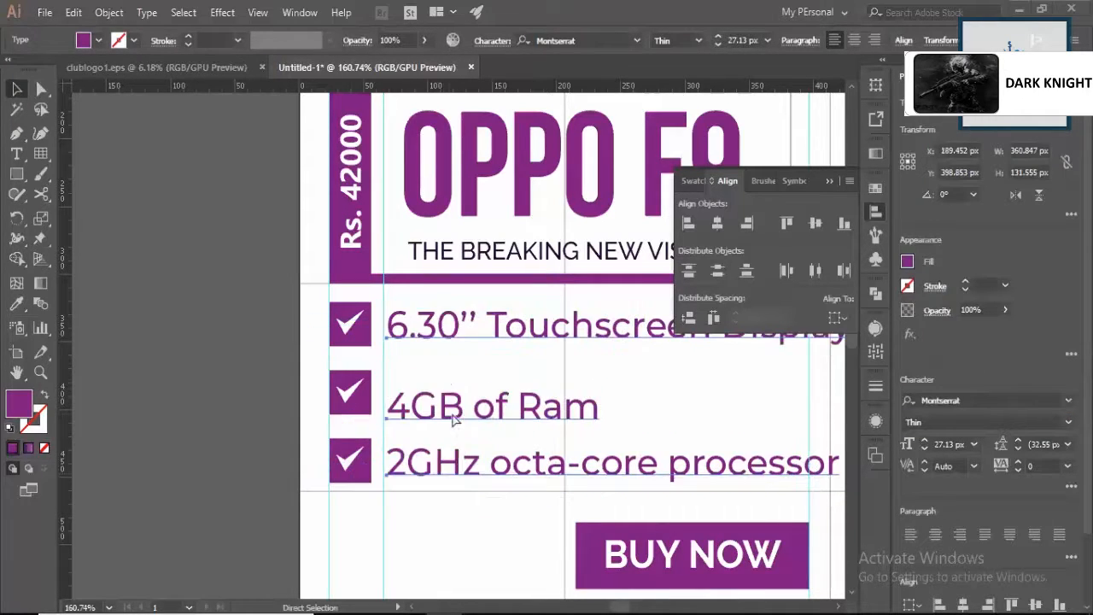
key("z")
left_click(326, 426, "alt")
left_click(568, 442)
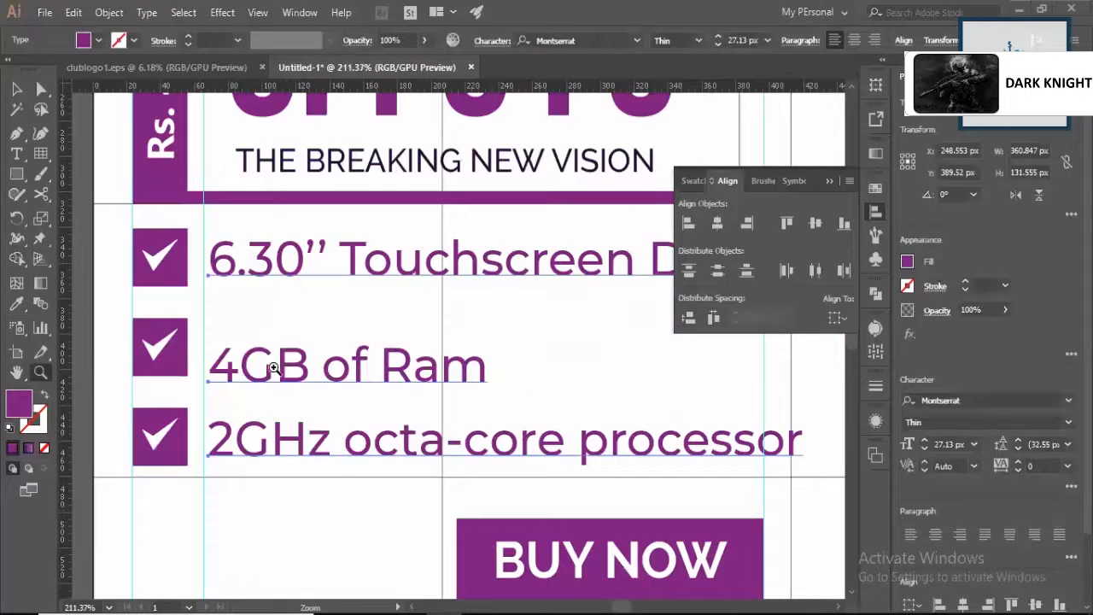
key("v")
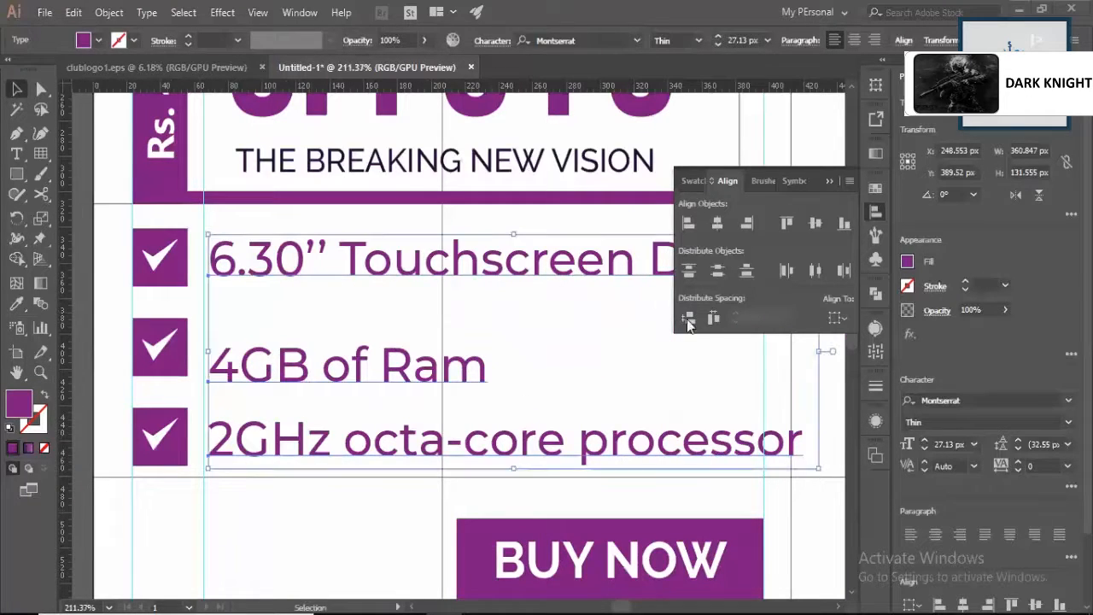
left_click(688, 317)
key("z")
left_click(256, 350, "alt")
left_click(342, 346, "alt")
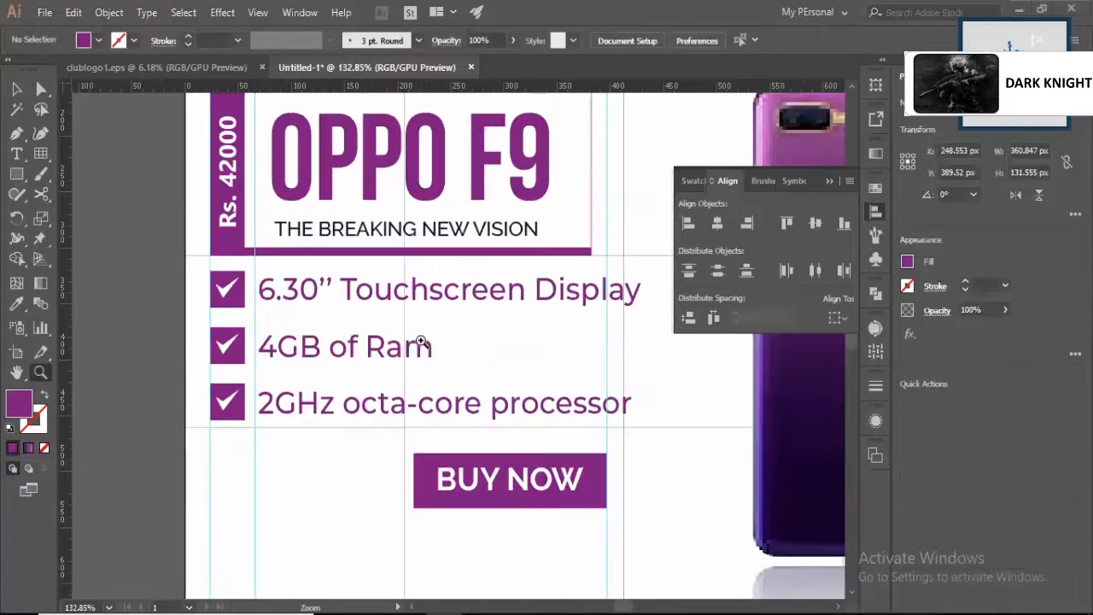
left_click(574, 352, "alt")
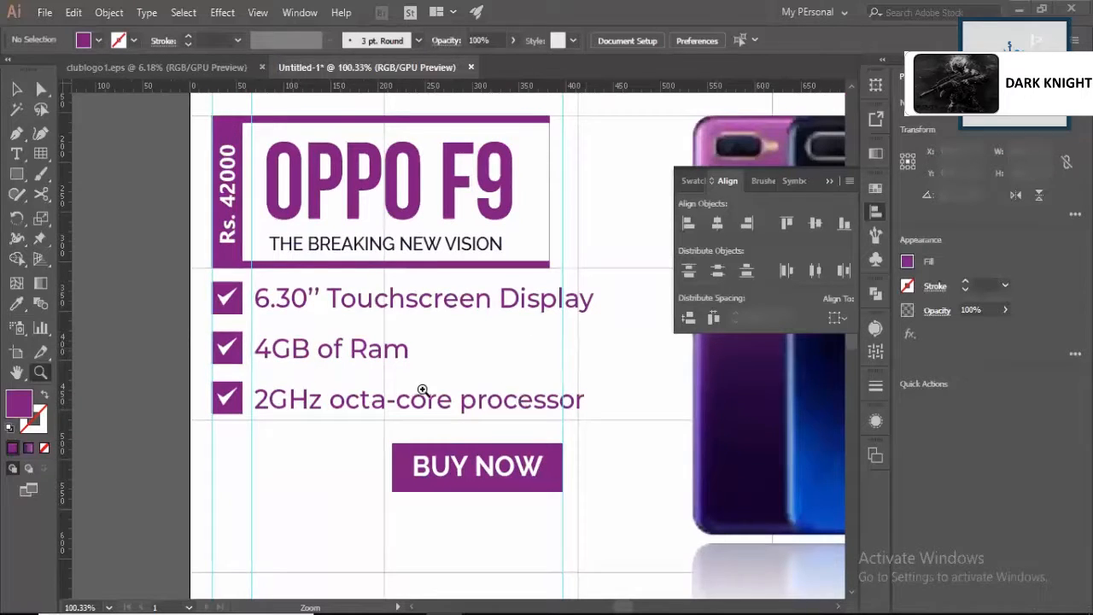
- Move the BUY NOW text and its purple button together right, past the vertical guide at their right edge
left_click(534, 458)
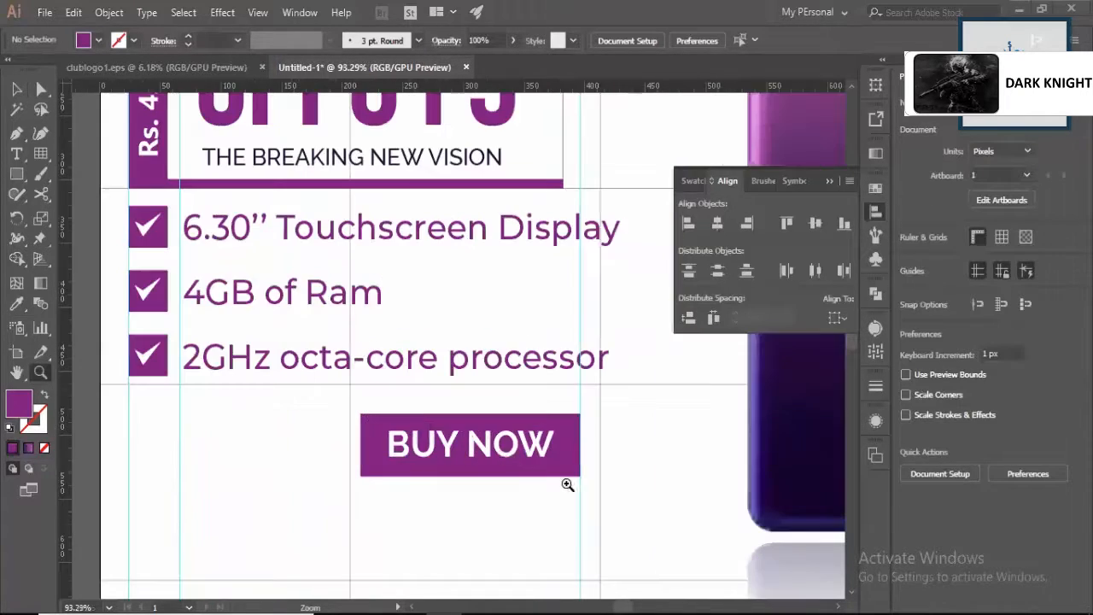
key("v")
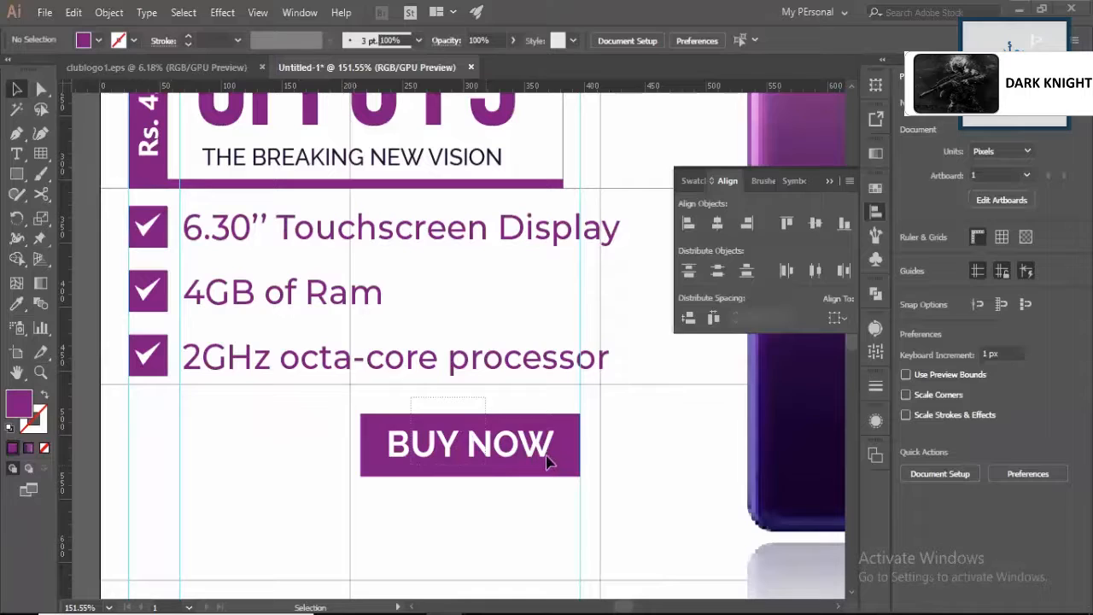
left_click_drag(544, 462, 570, 462)
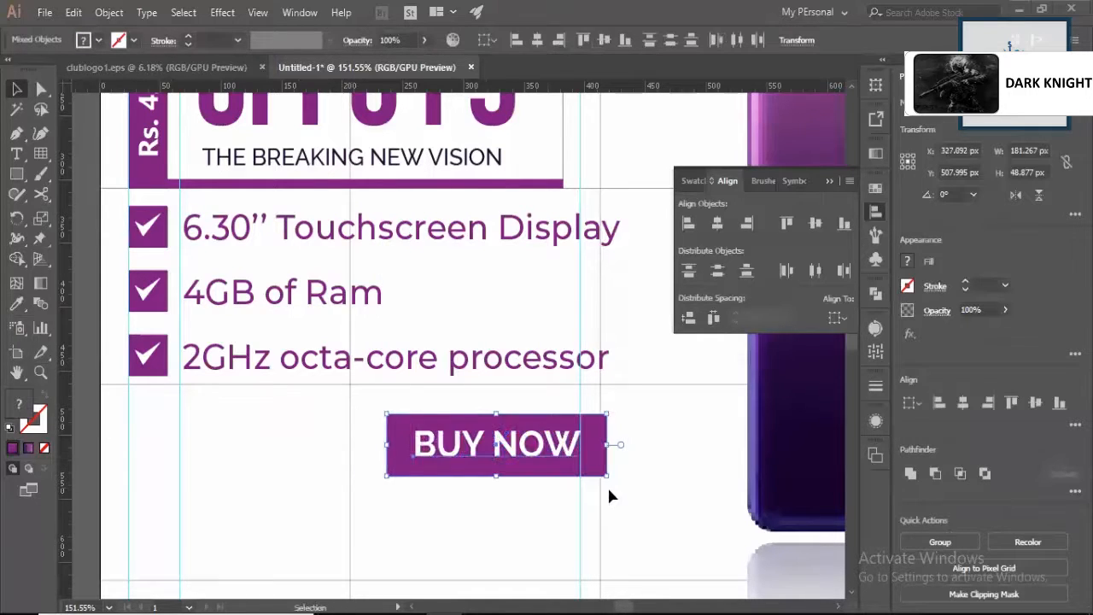
- Move the vertical guide right to the end of the Touchscreen Display line, at about X 426 px, and select that line
left_click_drag(581, 499, 618, 505)
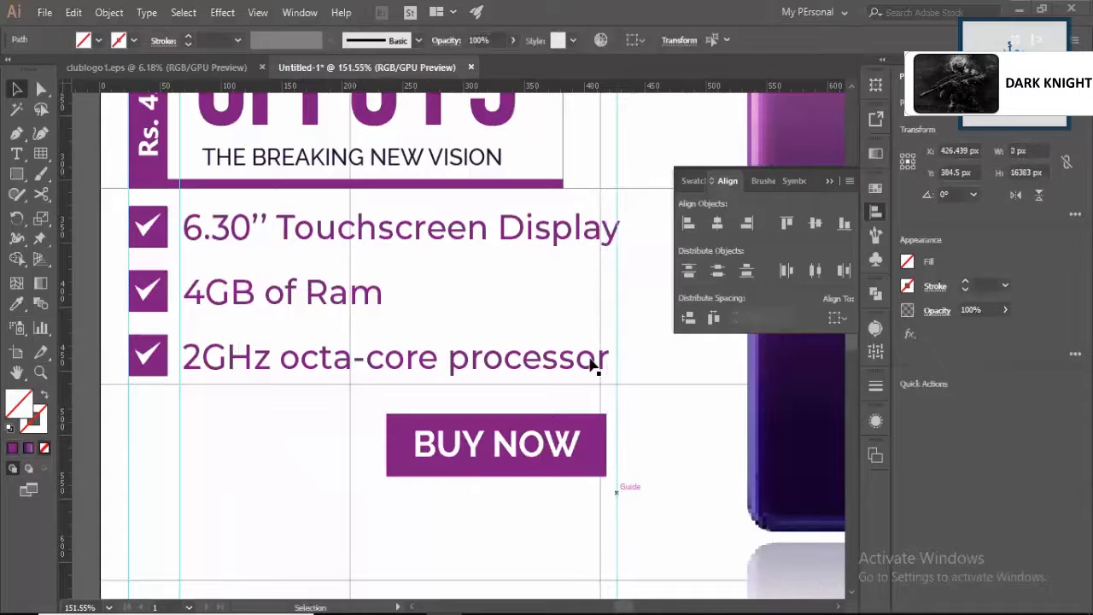
left_click(608, 233)
key("z")
left_click(595, 186)
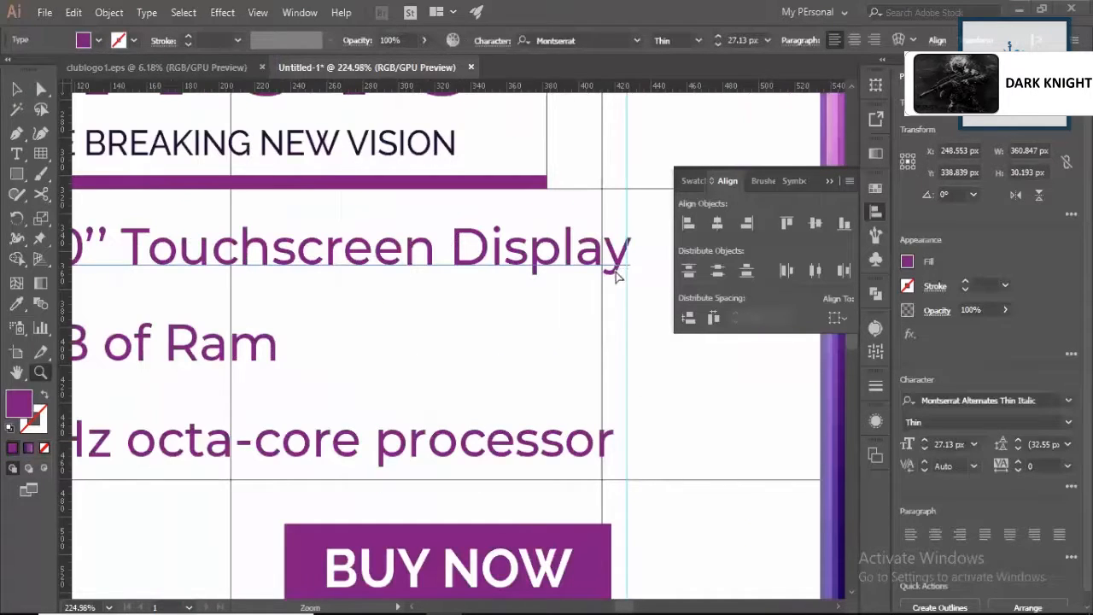
key("v")
left_click(617, 271)
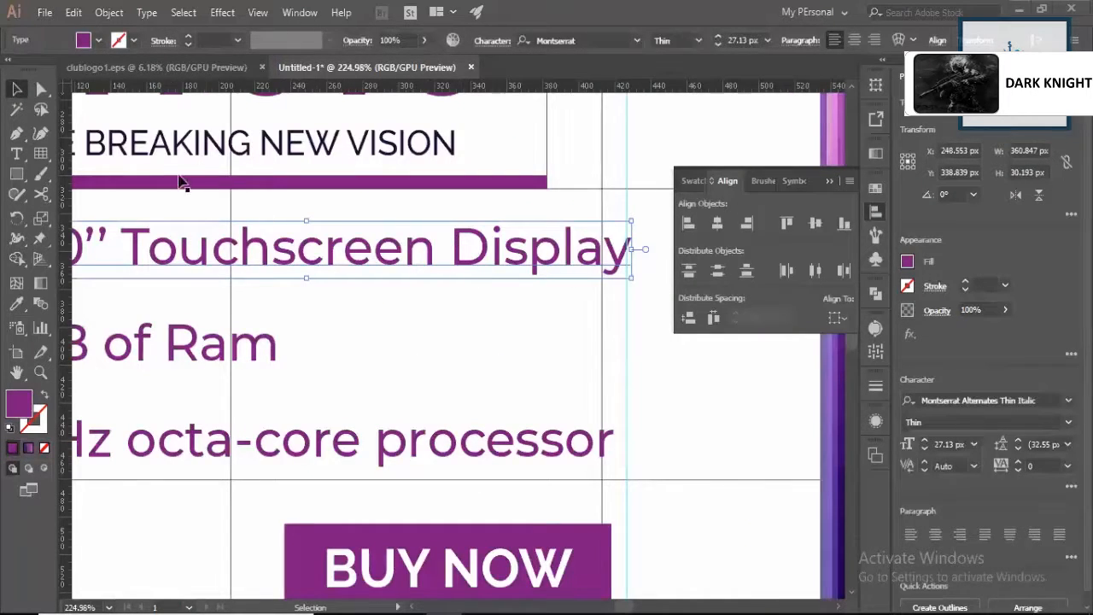
- Try to adjust single letters of the word Display with the Touch Type tool
left_click(17, 157)
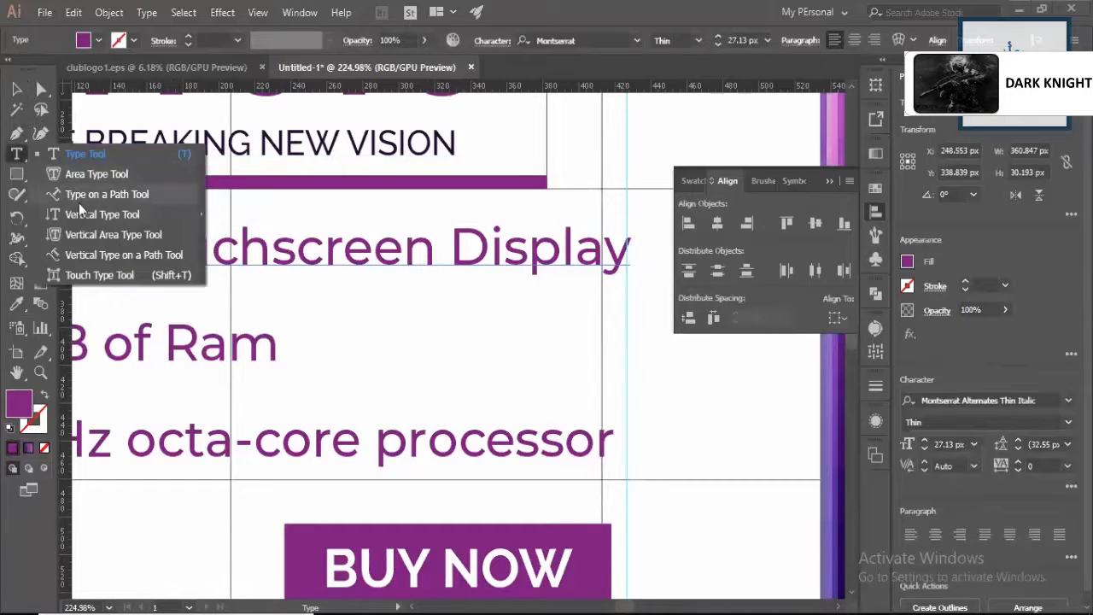
left_click(96, 275)
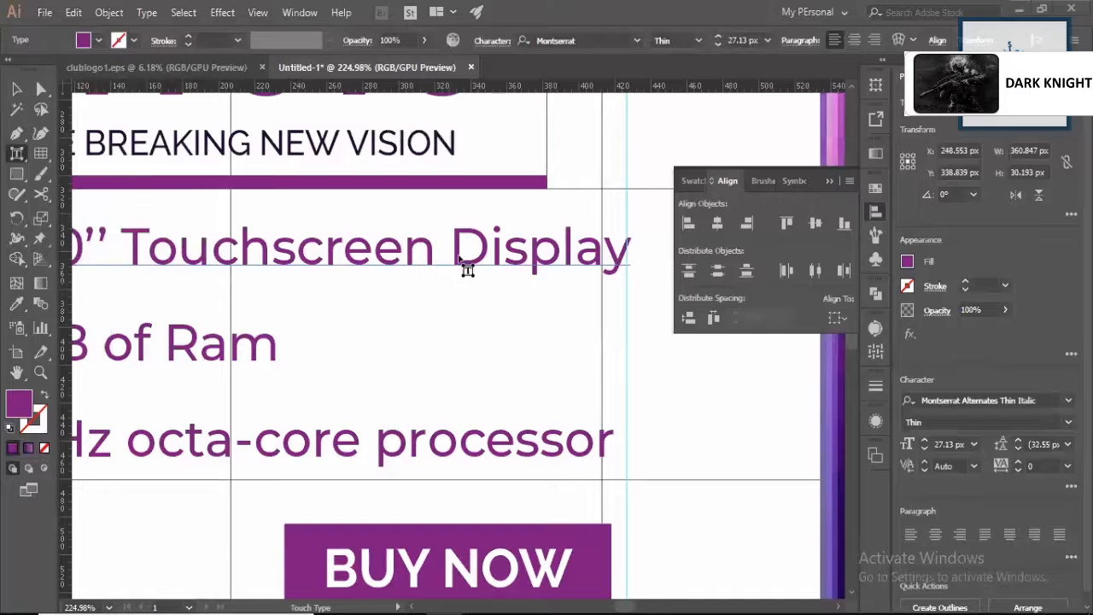
left_click(466, 256)
left_click(498, 255)
left_click(451, 240)
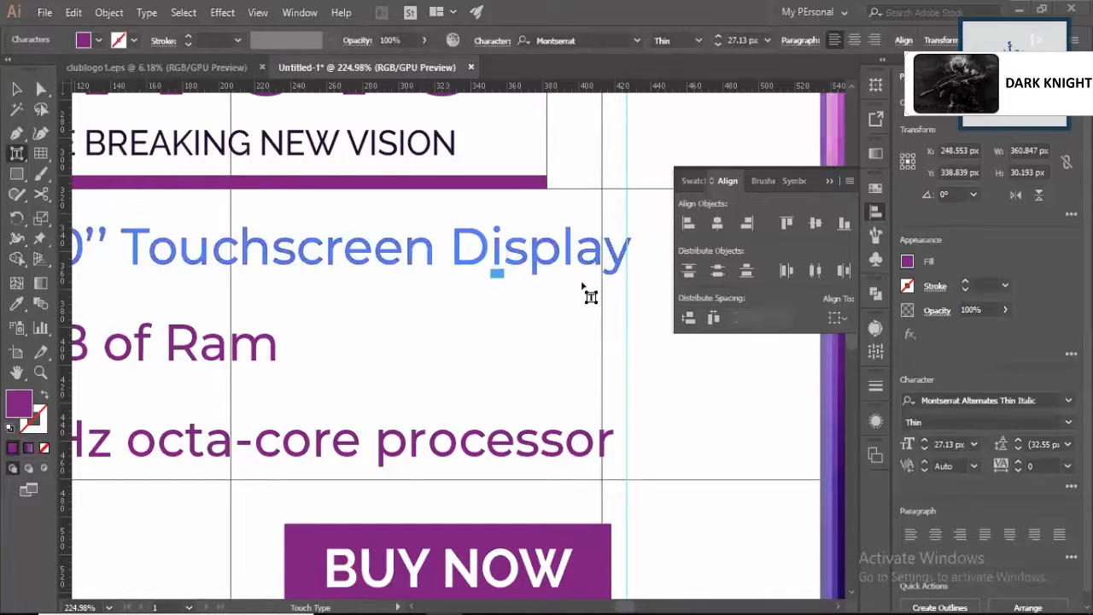
left_click(547, 263)
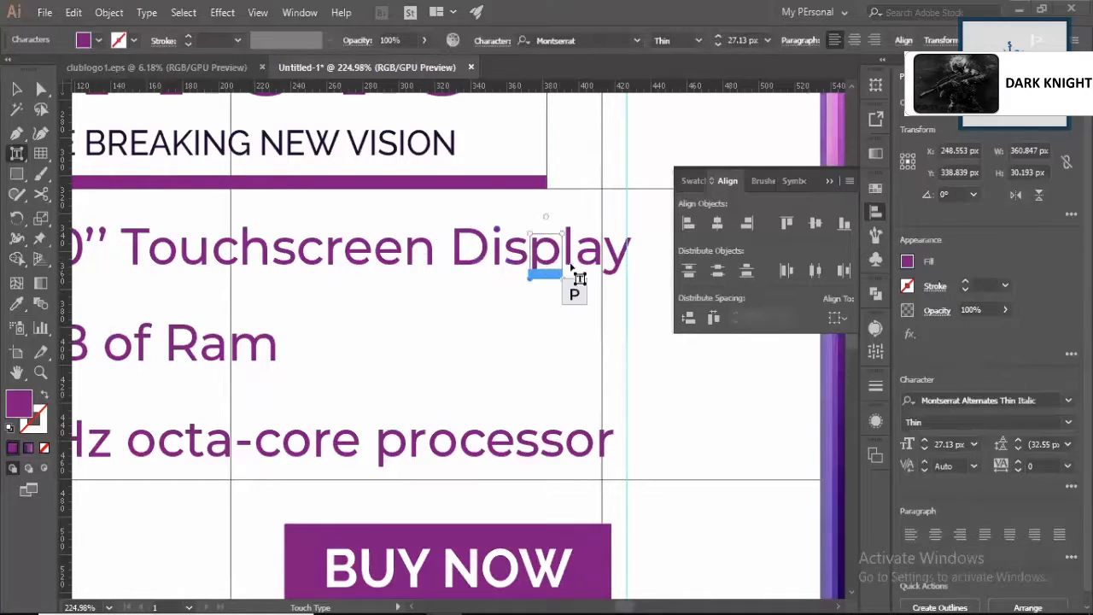
left_click(621, 270)
key("v")
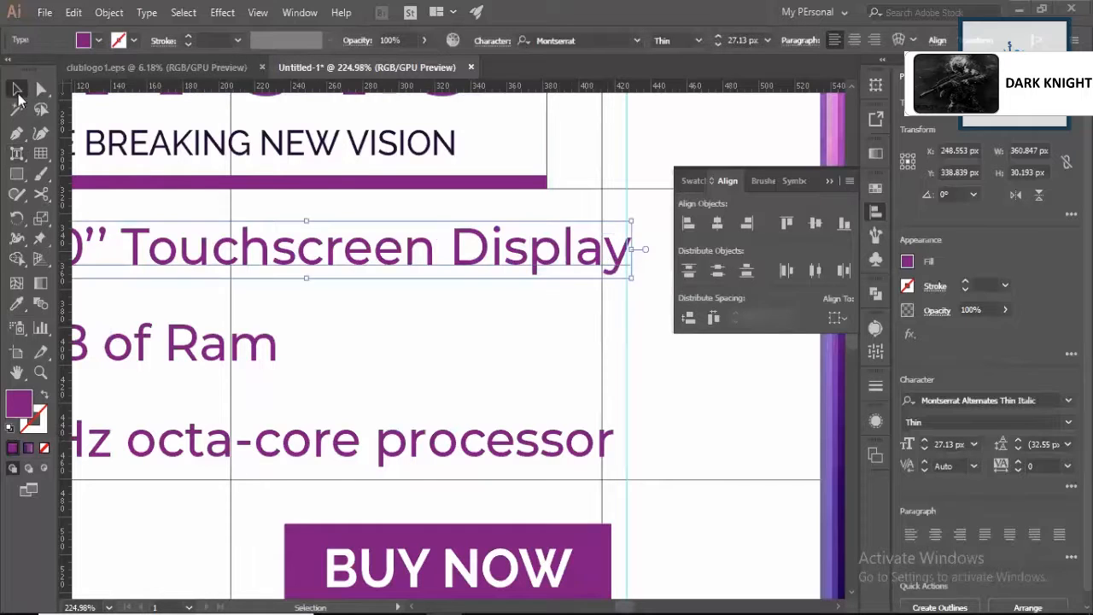
key("z")
left_click(627, 290, "alt")
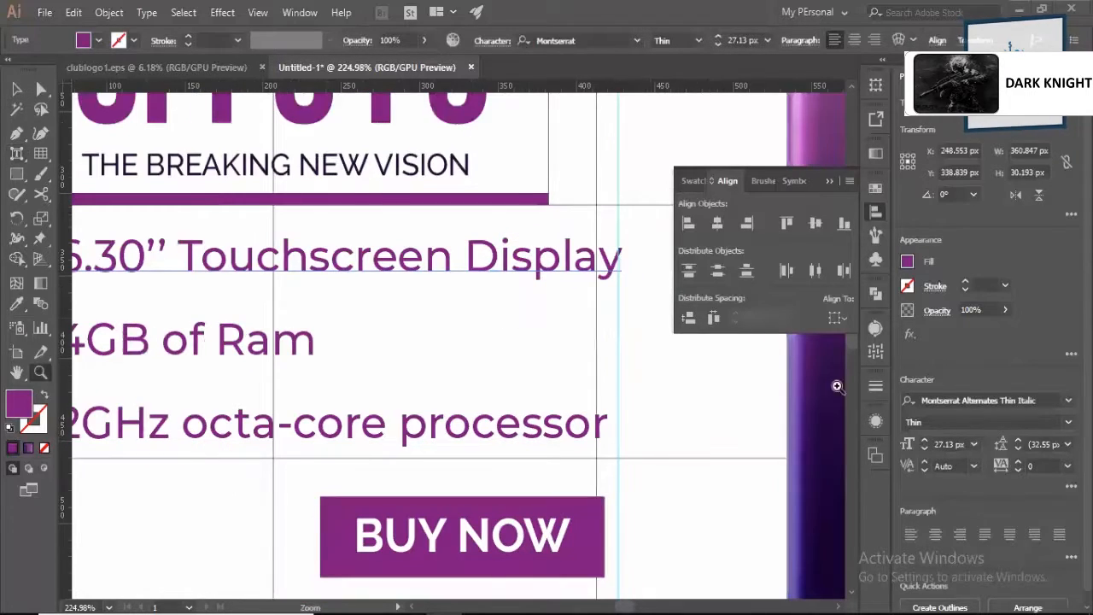
key("v")
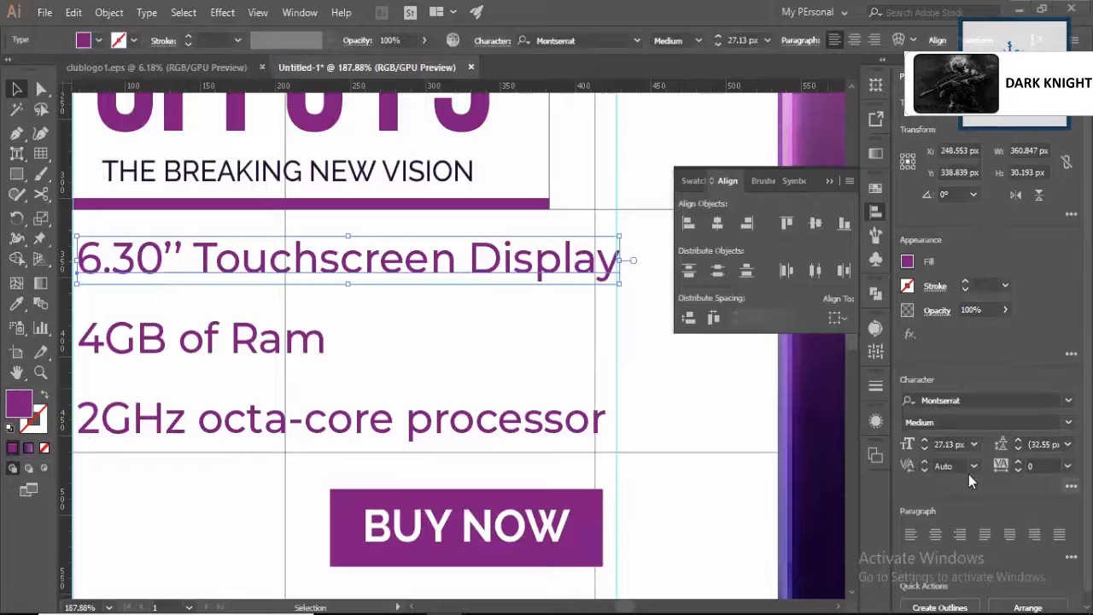
- Move the BUY NOW text and its purple button right until the button's right edge meets the vertical guide
left_click(603, 316, "alt")
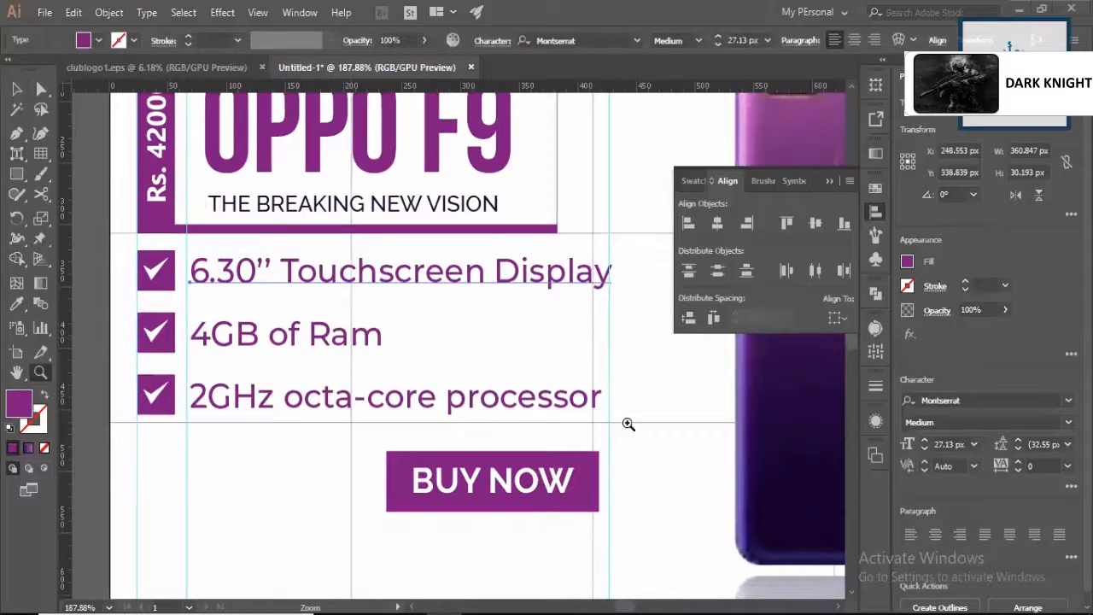
left_click(611, 463, "alt")
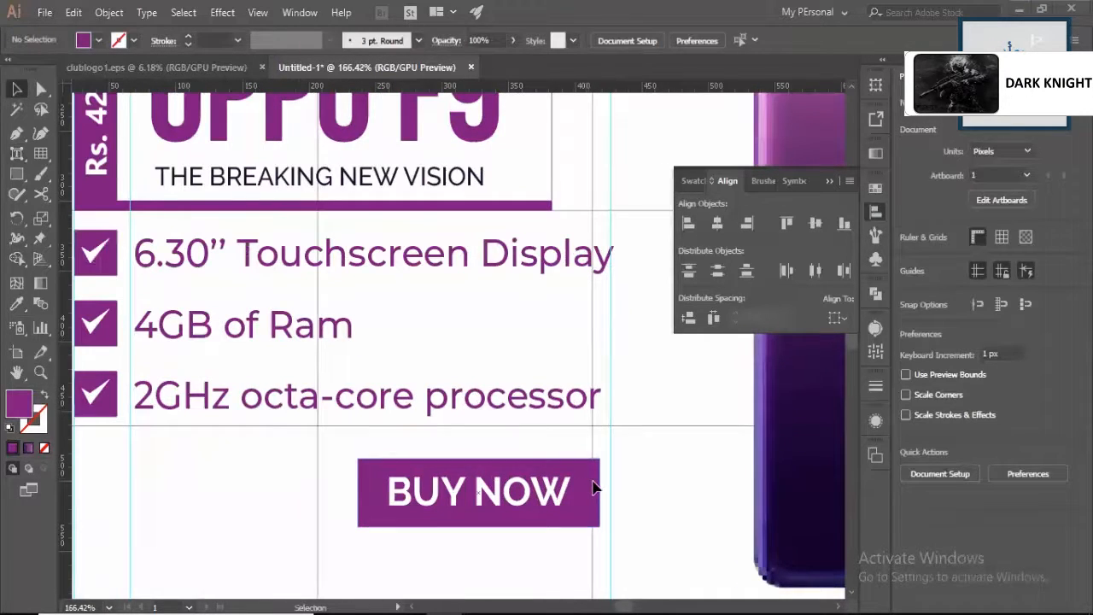
left_click(595, 487)
key("z")
mouse_move(596, 481)
left_mouse_down()
mouse_move(512, 454)
mouse_move(557, 485)
mouse_move(607, 497)
mouse_move(578, 484)
mouse_move(609, 486)
left_mouse_up()
- Centre the BUY NOW text on its purple button, using the button as the key object
left_click(564, 481, "ctrl")
left_click(569, 480)
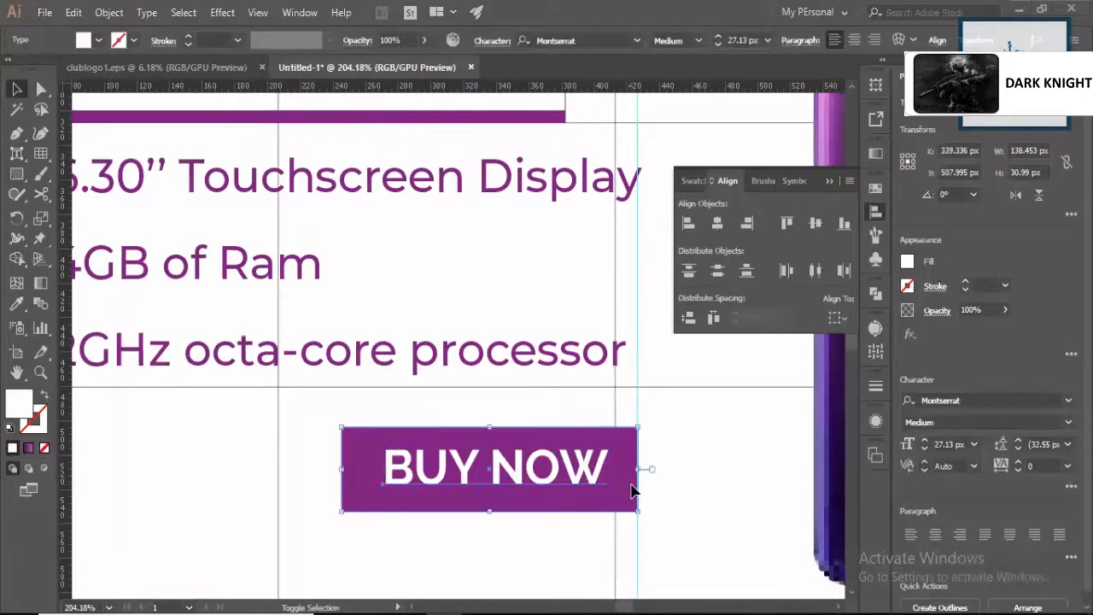
left_click(624, 492, "shift")
left_click(718, 223)
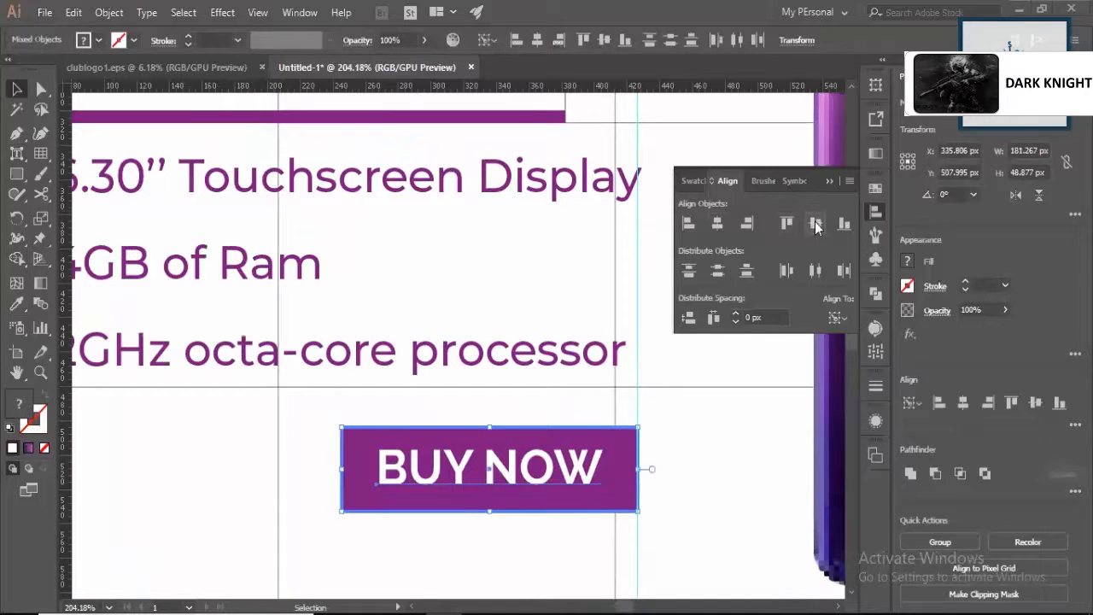
left_click(743, 385)
- Draw a strip about 6 px wide with the Pen tool, from the button's upper right corner up to the horizontal line above
scroll(556, 367, "down", 2)
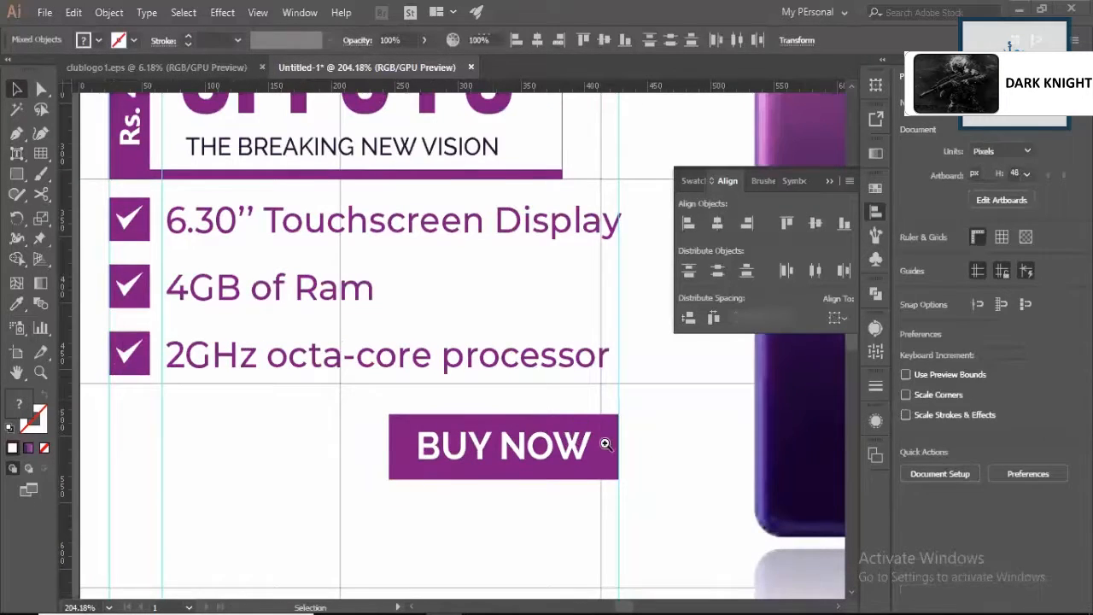
scroll(604, 444, "up", 2)
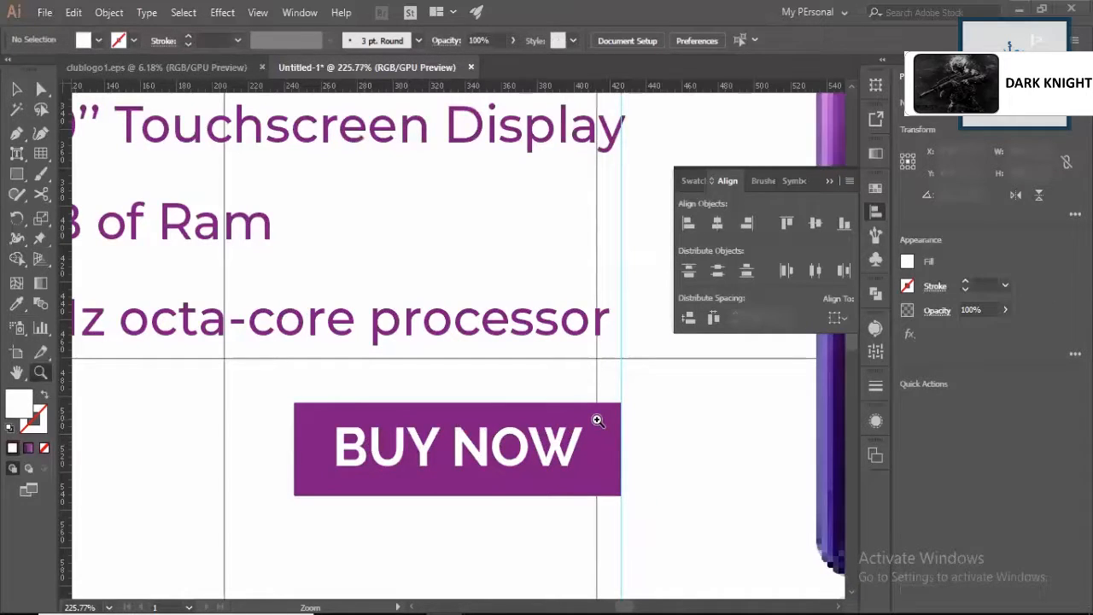
key("p")
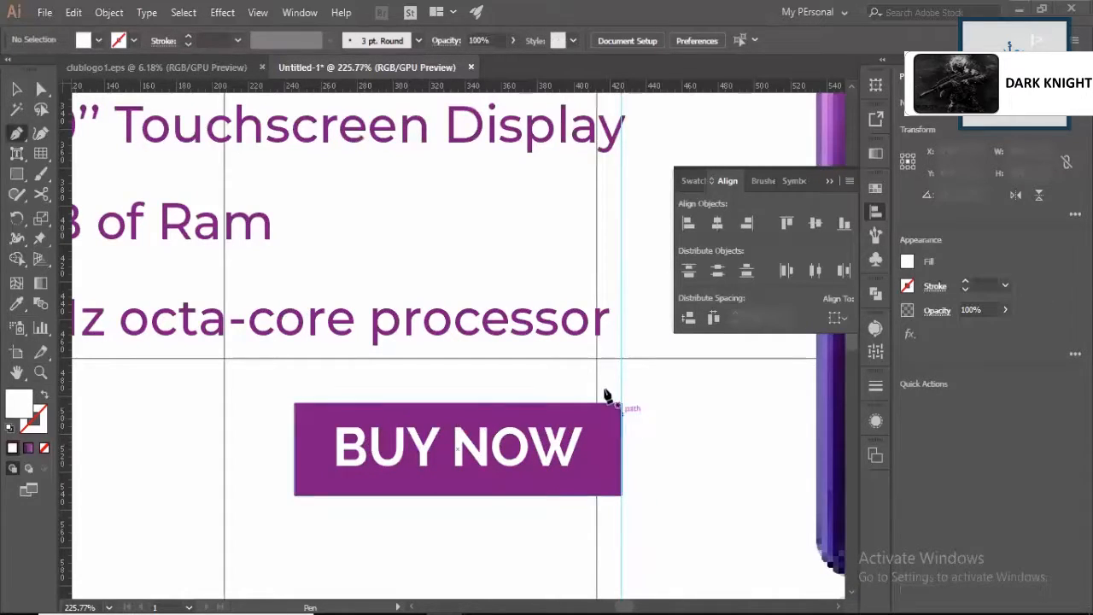
left_click(621, 361)
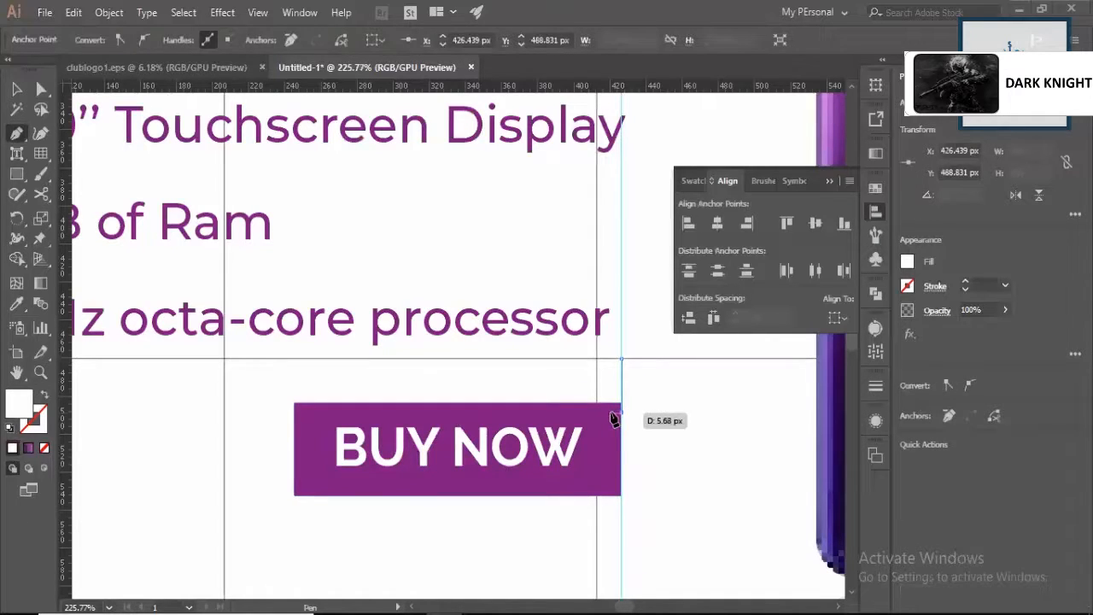
left_click(609, 360)
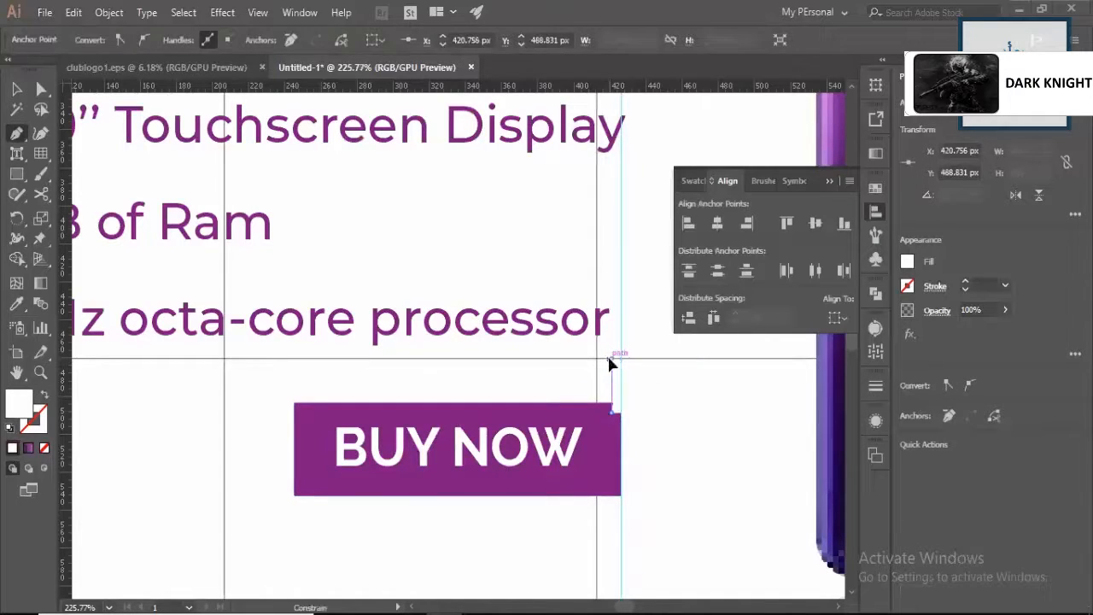
left_click(622, 362)
key("z")
left_click(626, 380)
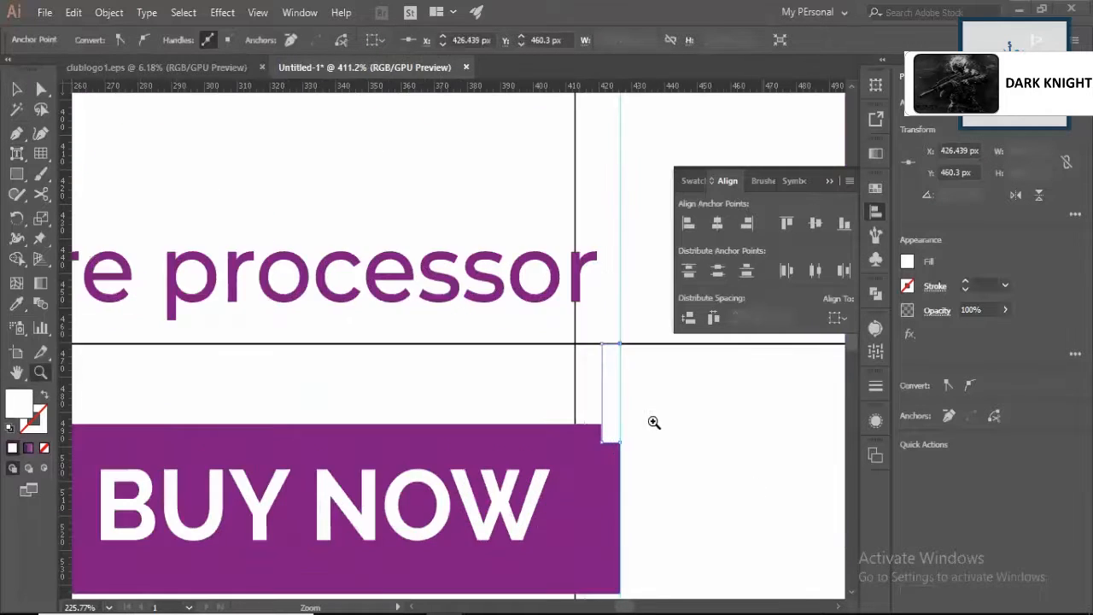
left_click(631, 397)
left_click(635, 319, "alt")
key("v")
- Fill the narrow strip with the button's purple using the Eyedropper
left_click(18, 304)
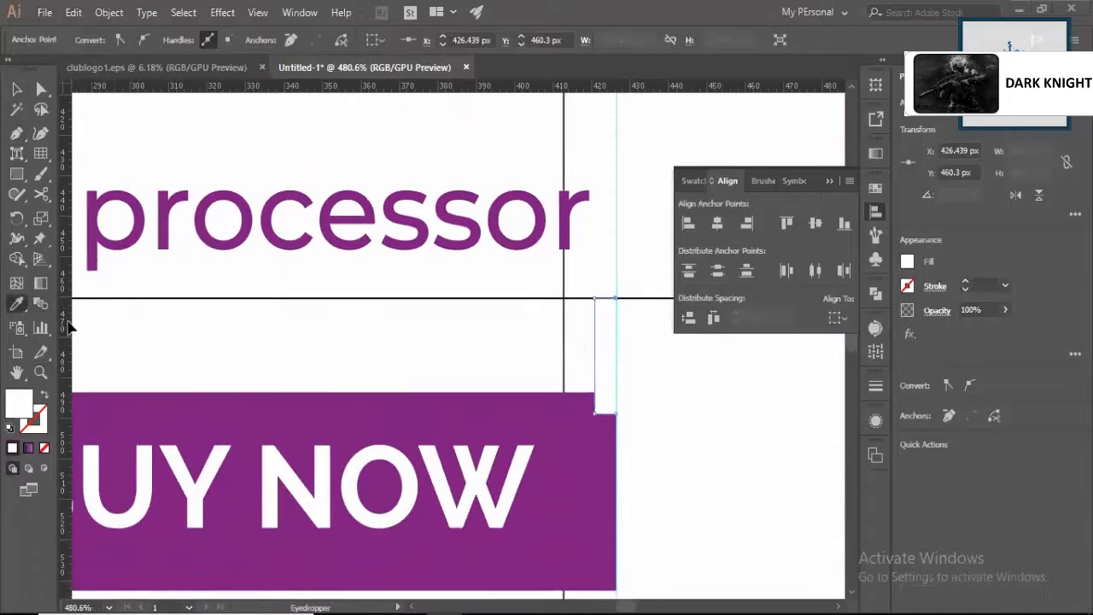
left_click(235, 401)
key("z")
left_click(547, 378, "alt")
key("v")
left_click(660, 399)
key("z")
left_click(607, 319, "alt")
left_click(508, 363, "alt")
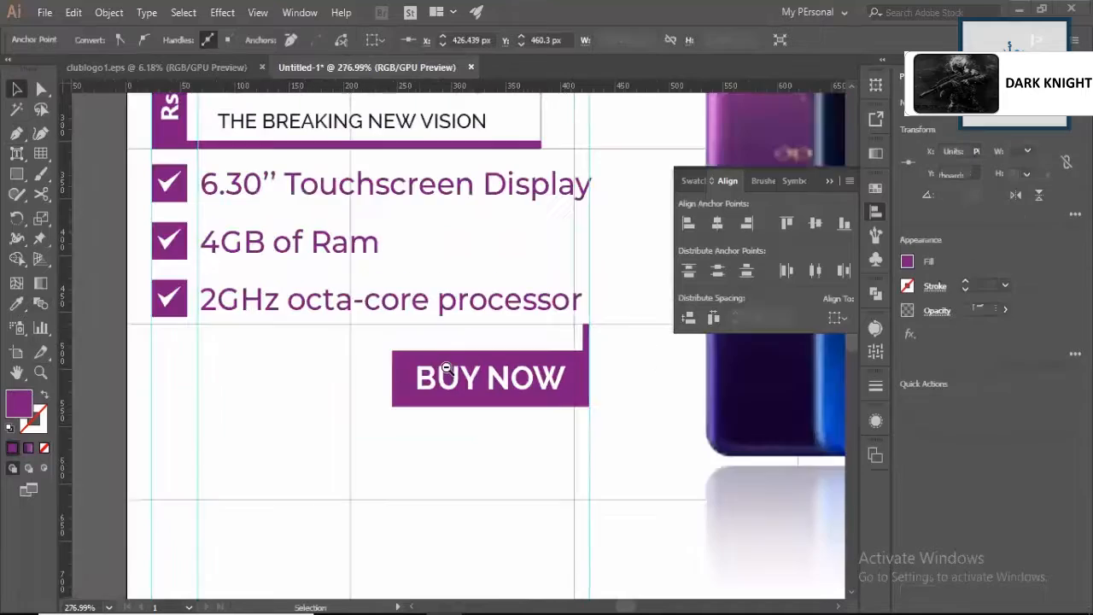
- Draw a small triangular fold about 21 px wide and 8 px high with the Pen tool below the button's lower left corner
left_click(522, 342)
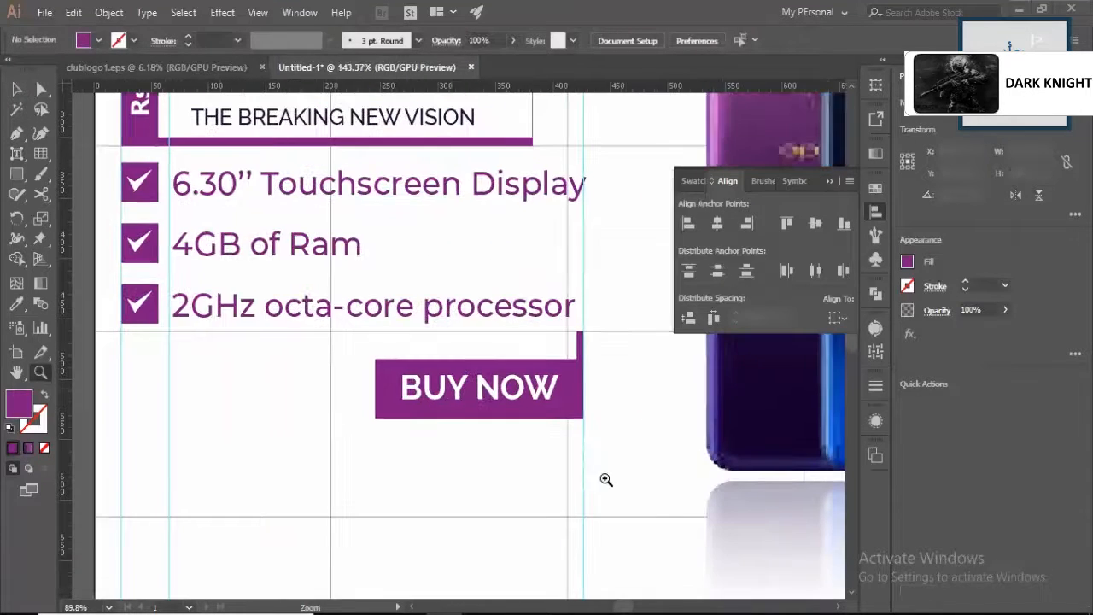
left_click(365, 474)
key("p")
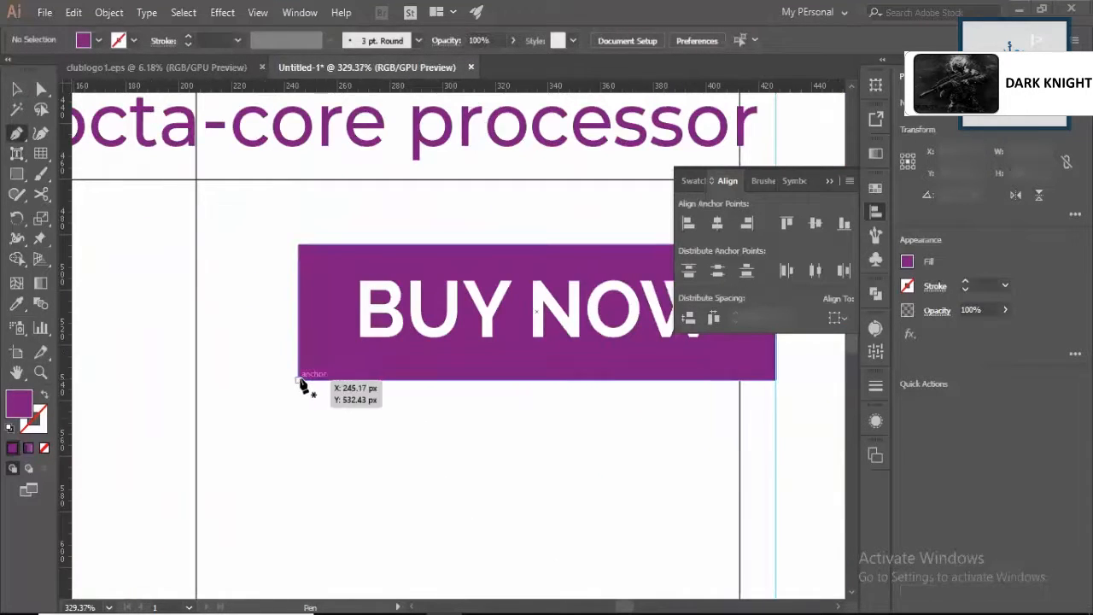
left_click(298, 379)
left_click(352, 399)
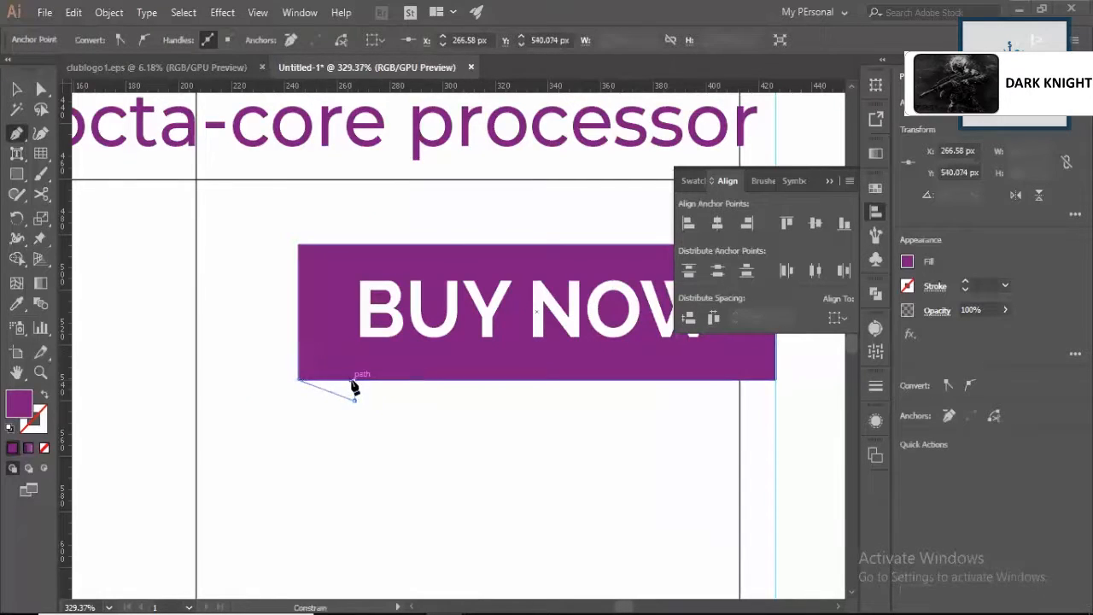
left_click(353, 382)
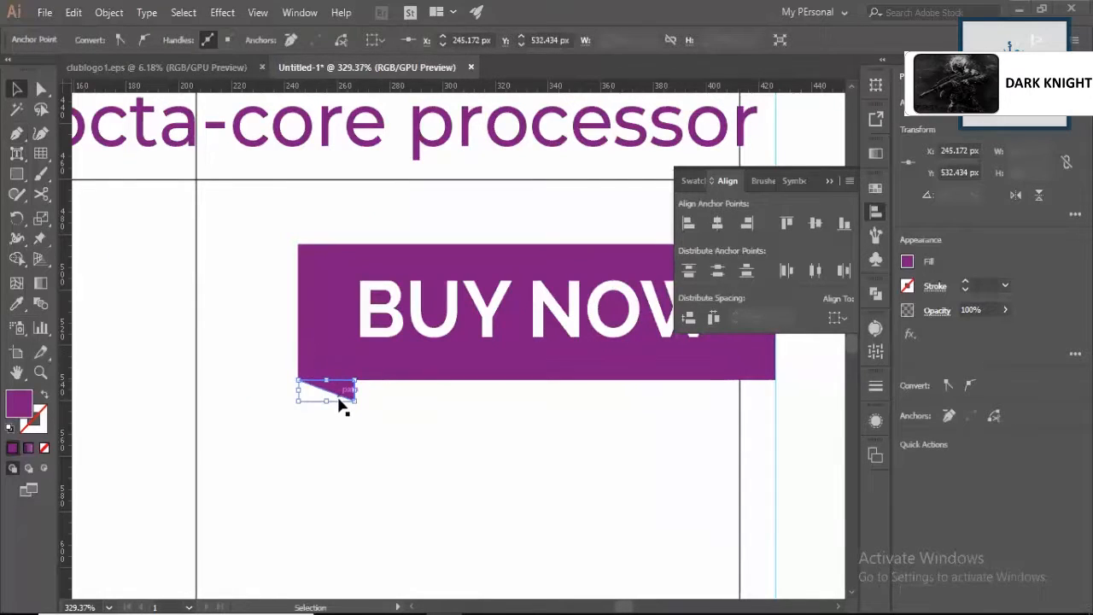
- Draw a second small triangle as a tail beneath the fold and shift its left tip slightly right
key("p")
left_click(305, 408)
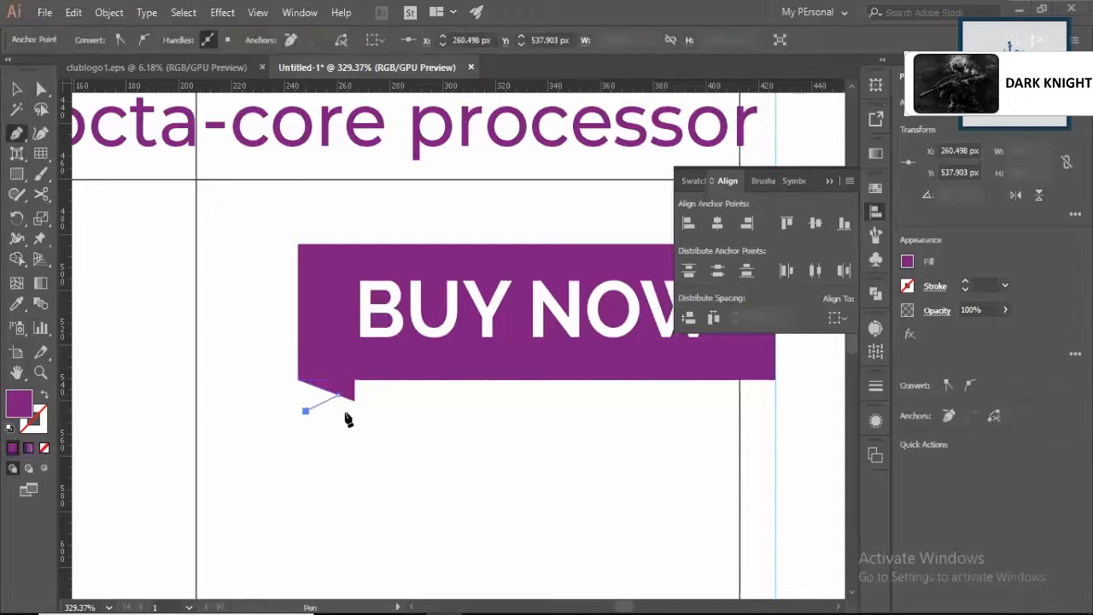
left_click(339, 395)
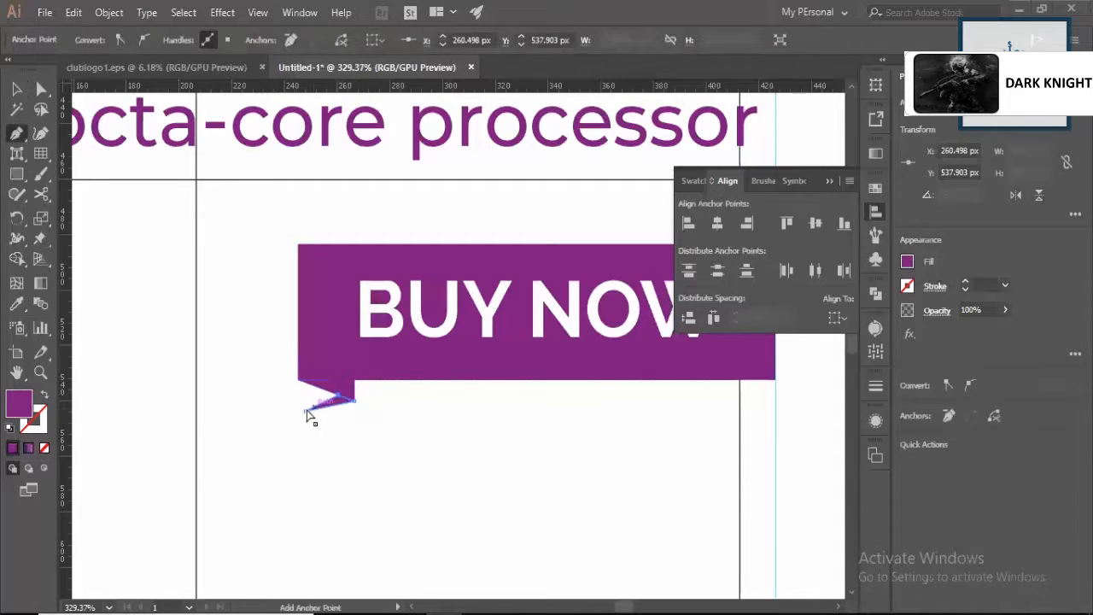
key("a")
mouse_move(306, 411)
left_mouse_down()
mouse_move(330, 406)
mouse_move(320, 412)
left_mouse_up()
key("v")
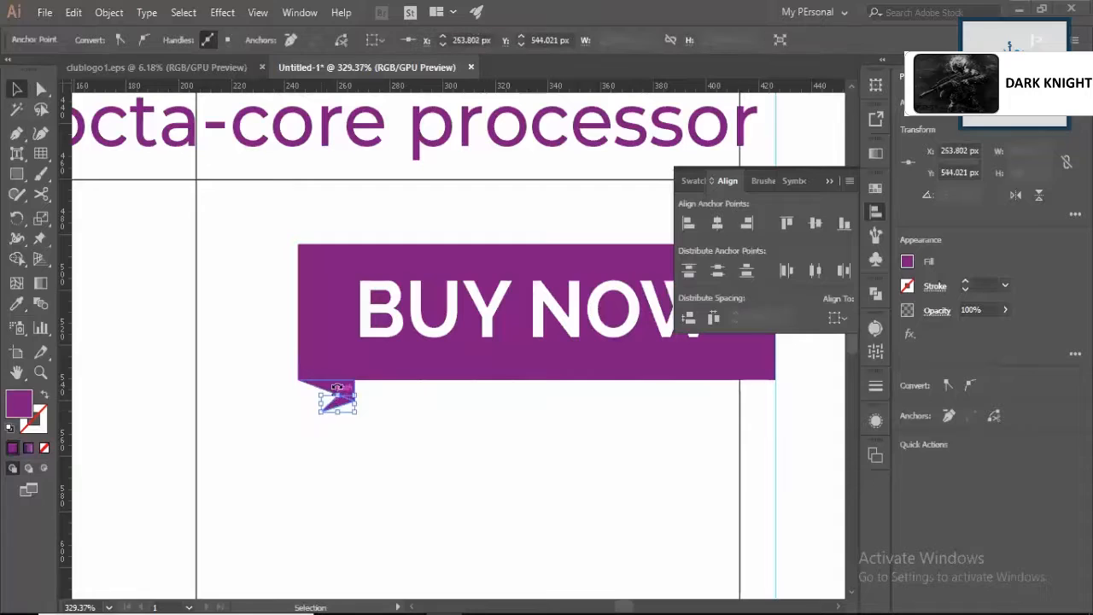
- Change the fill of the first triangular fold to dark purple #540259
left_click(348, 397)
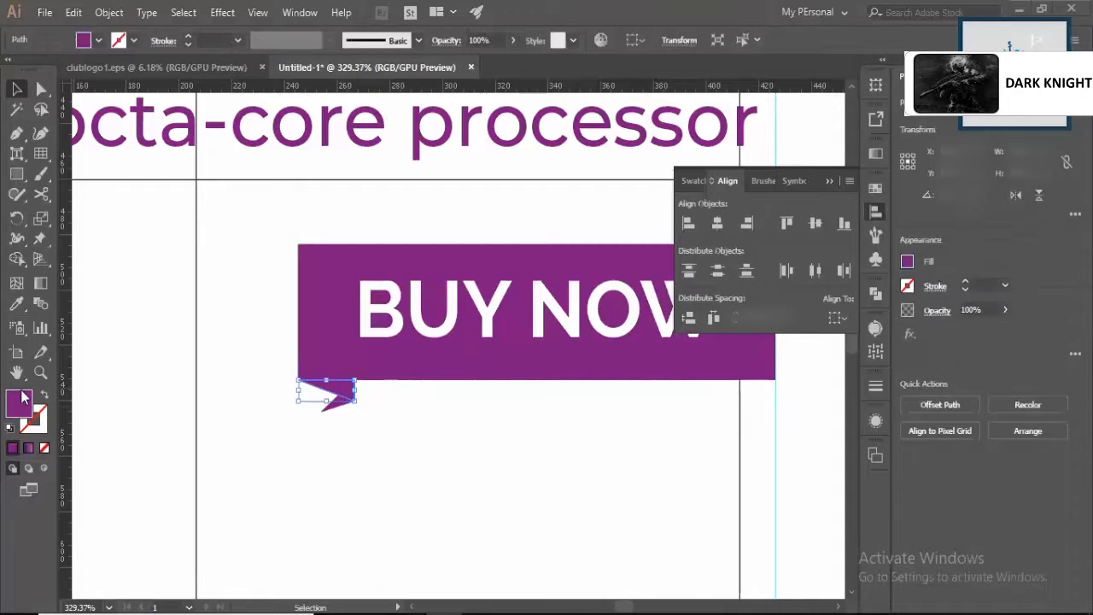
double_click(31, 408)
left_click_drag(863, 240, 882, 254)
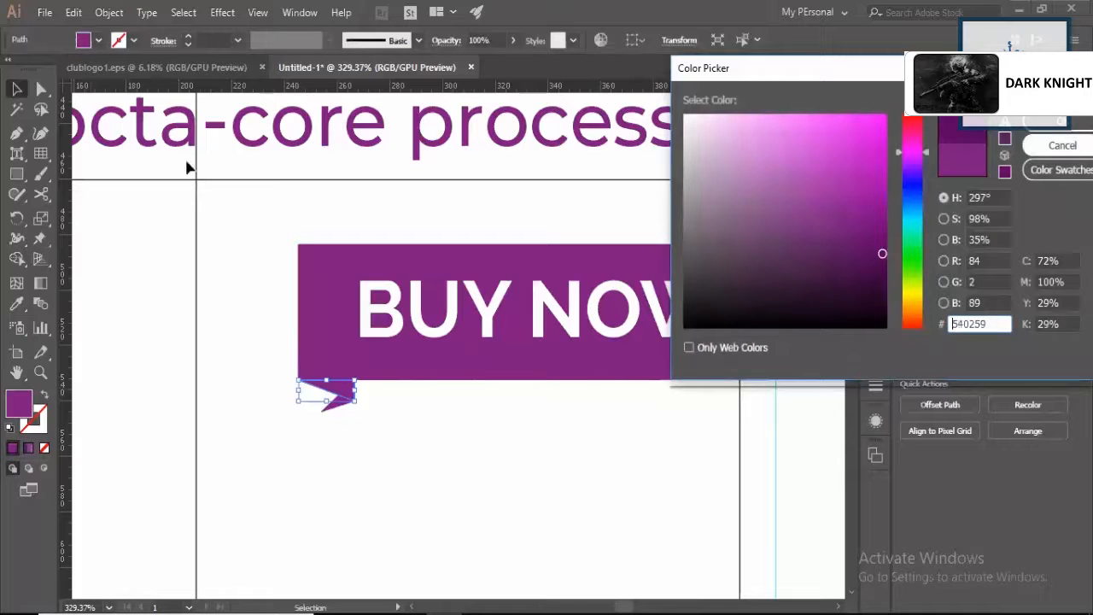
key("Return")
left_click_drag(337, 392, 236, 437)
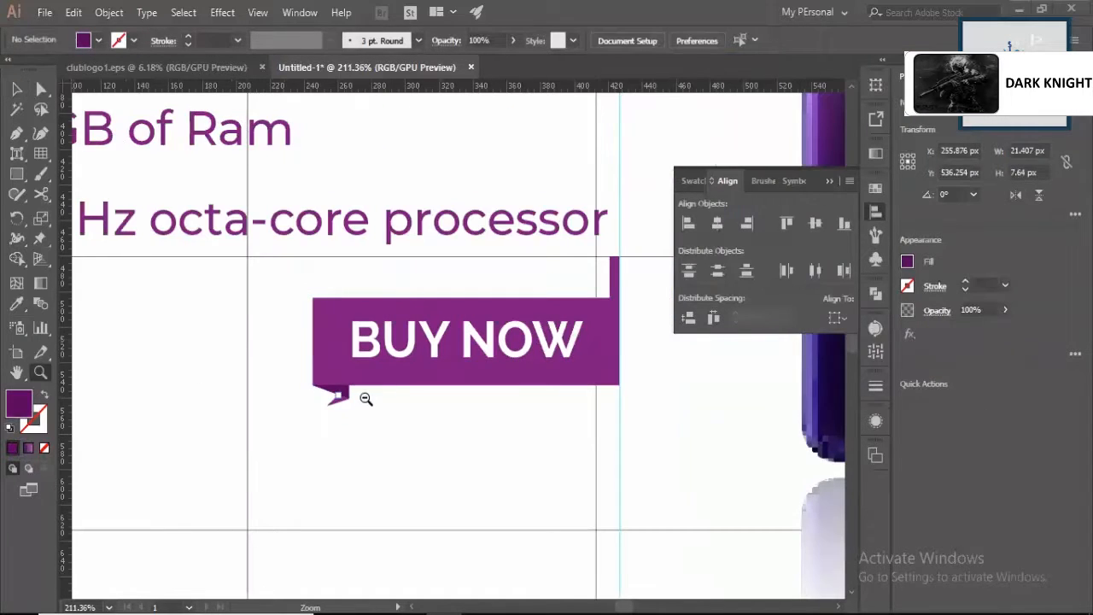
- Close the floating alignment options and view the finished BUY NOW ribbon with the rest of the artwork
left_click_drag(410, 388, 337, 420)
key("a")
left_click(828, 181)
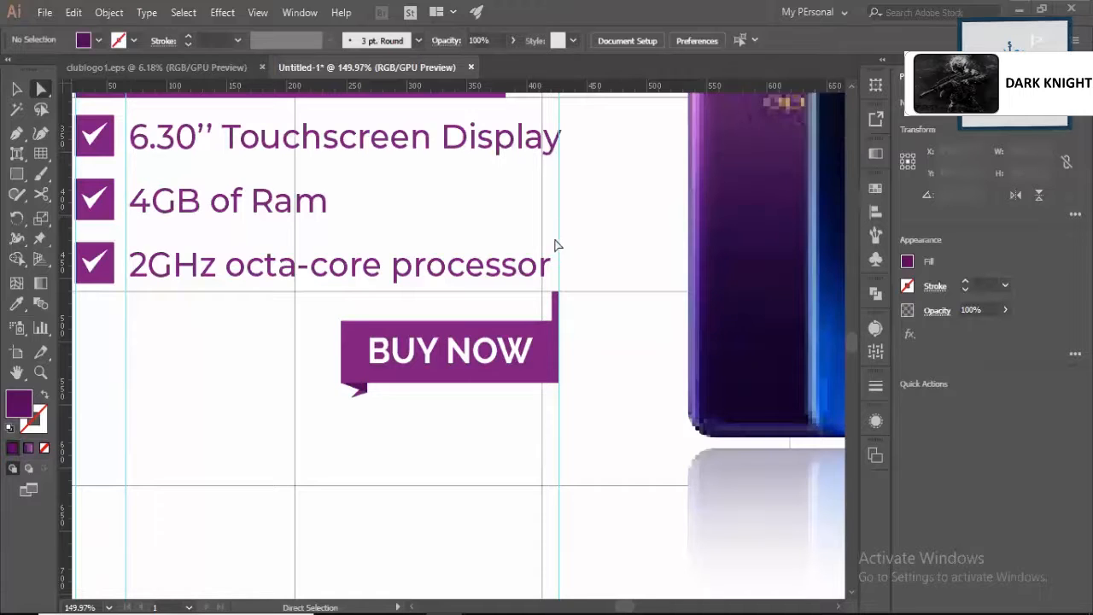
key("z")
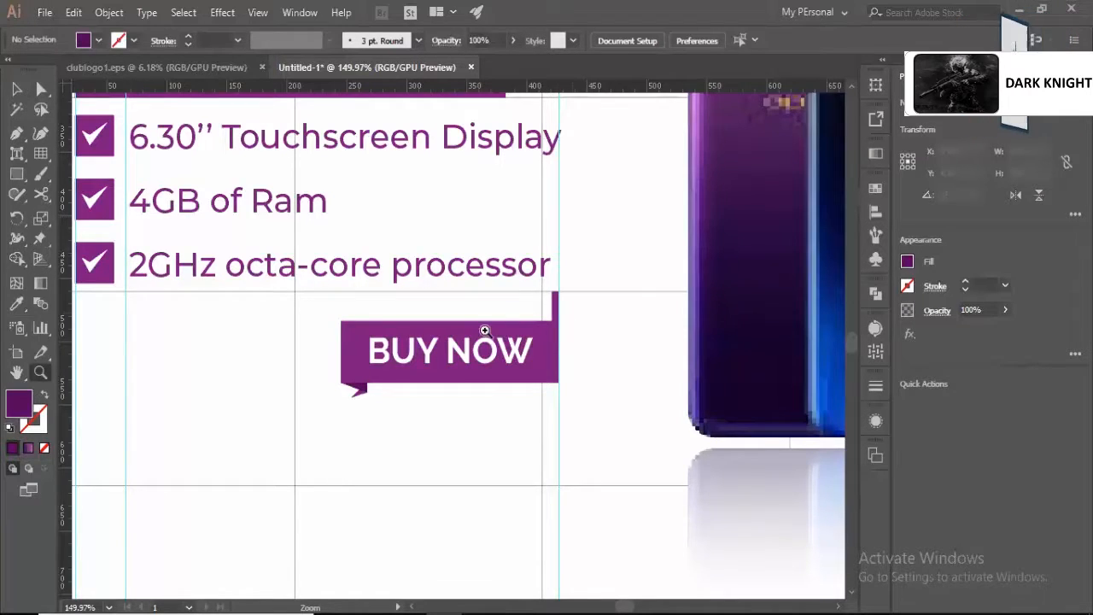
left_click_drag(570, 312, 508, 305)
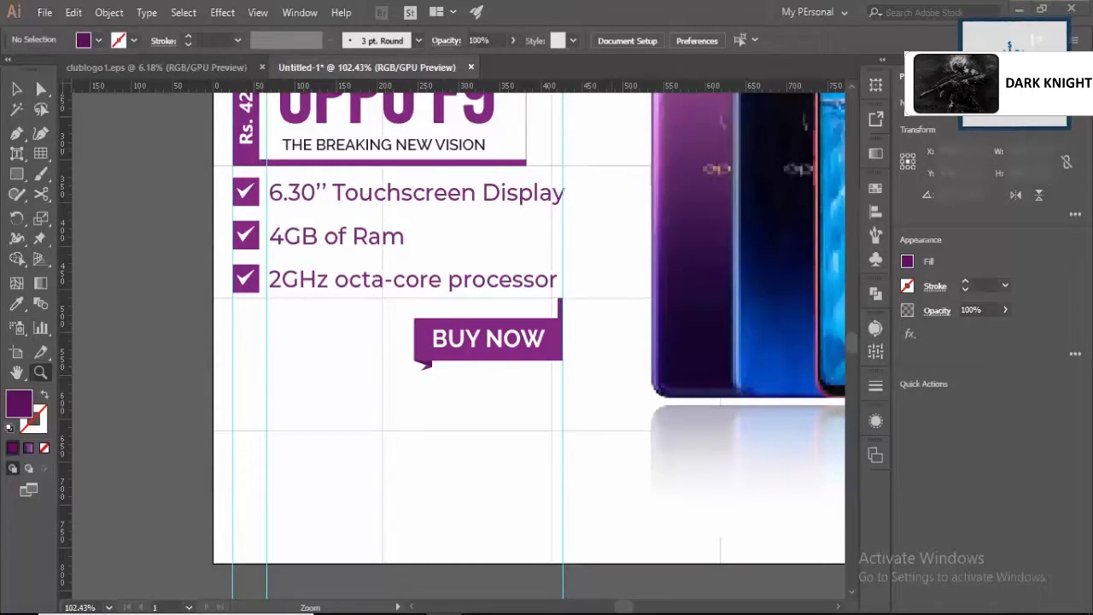
- Try to shift the checkbox feature list about 6 px left
left_click(17, 89)
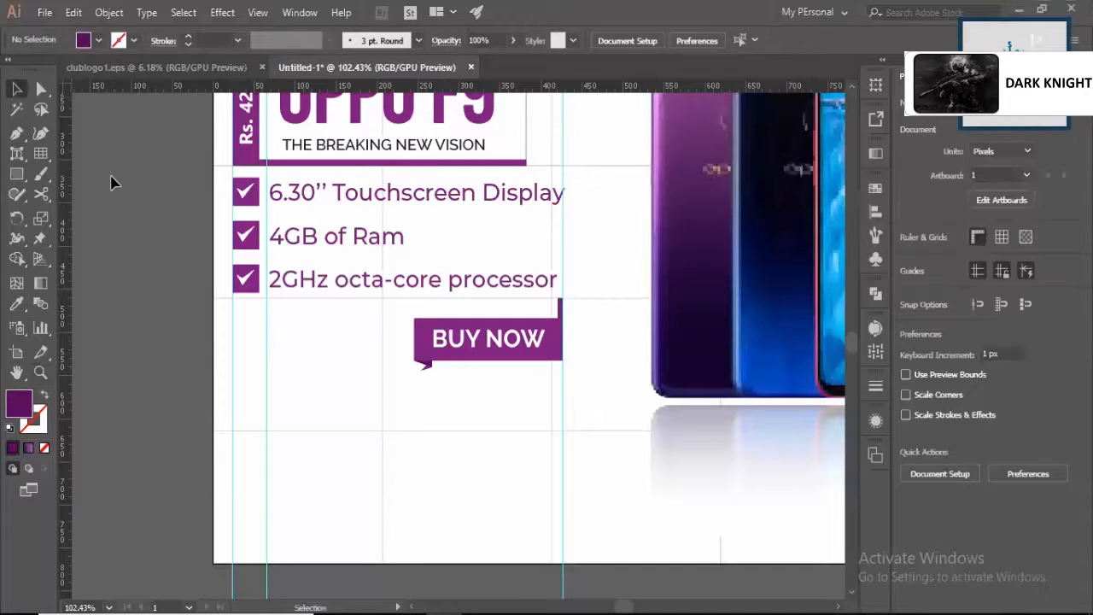
key("z")
left_click_drag(533, 349, 430, 375)
left_click_drag(500, 284, 610, 293)
key("v")
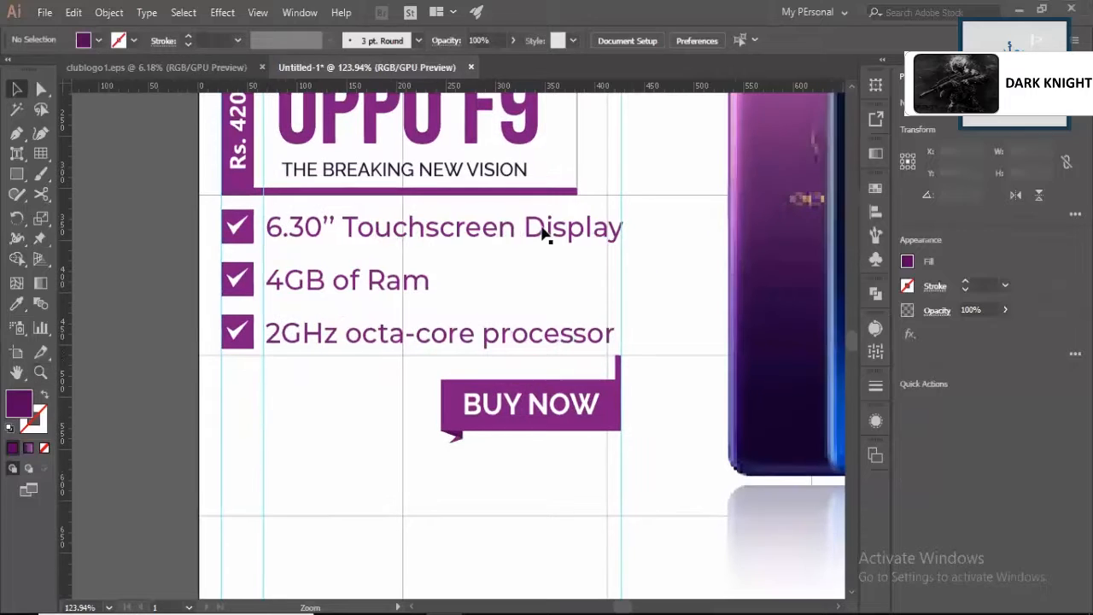
left_click(422, 243)
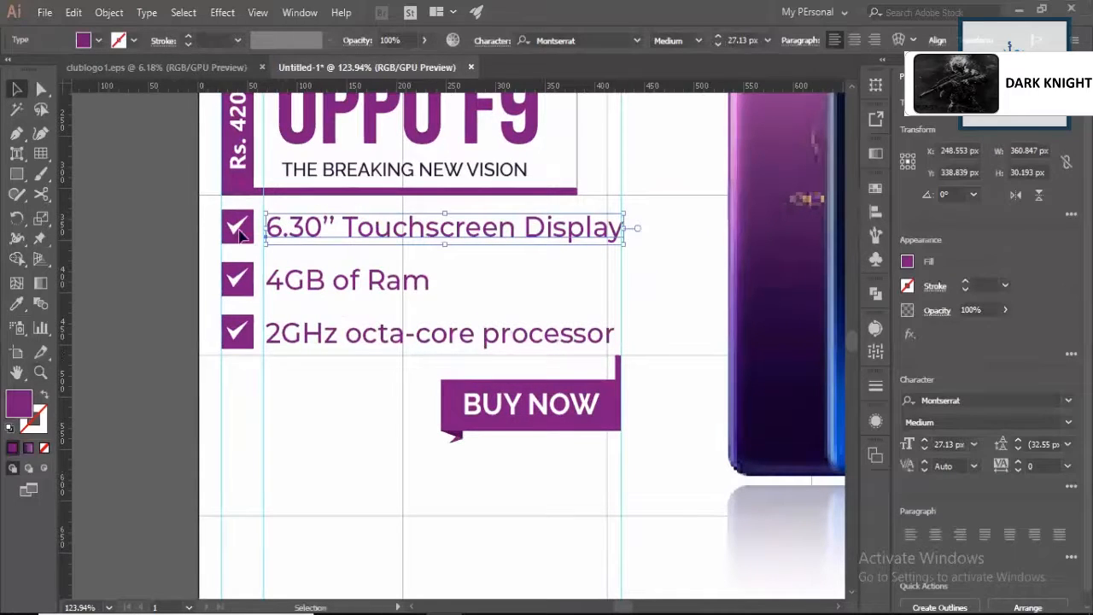
left_click_drag(433, 321, 474, 342)
left_click(263, 367, "shift")
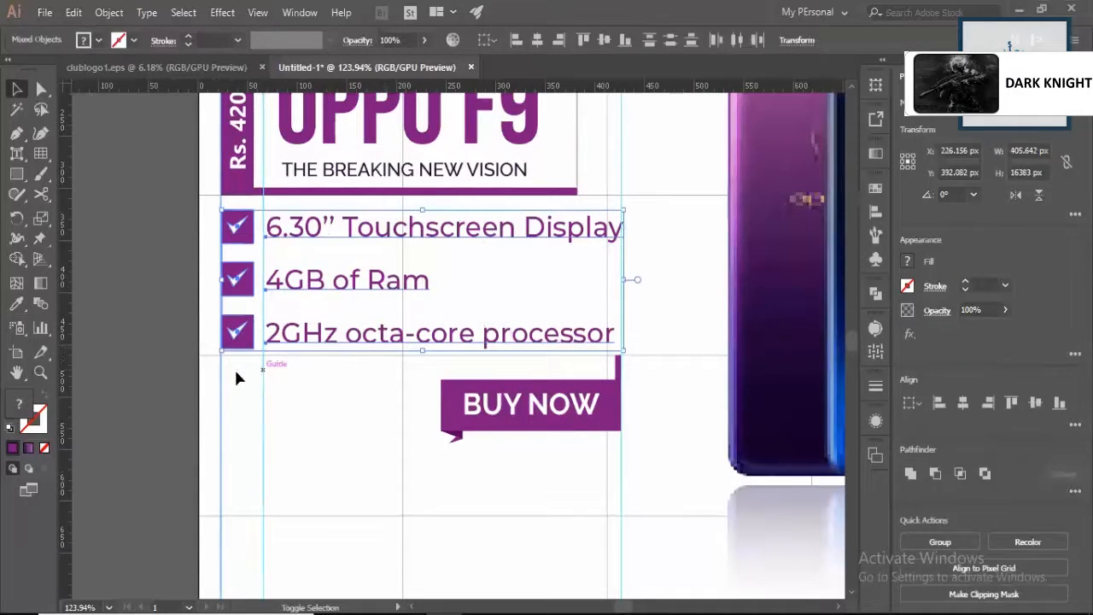
left_click(220, 374, "shift")
left_click_drag(574, 340, 566, 340)
scroll(615, 350, "up", 2)
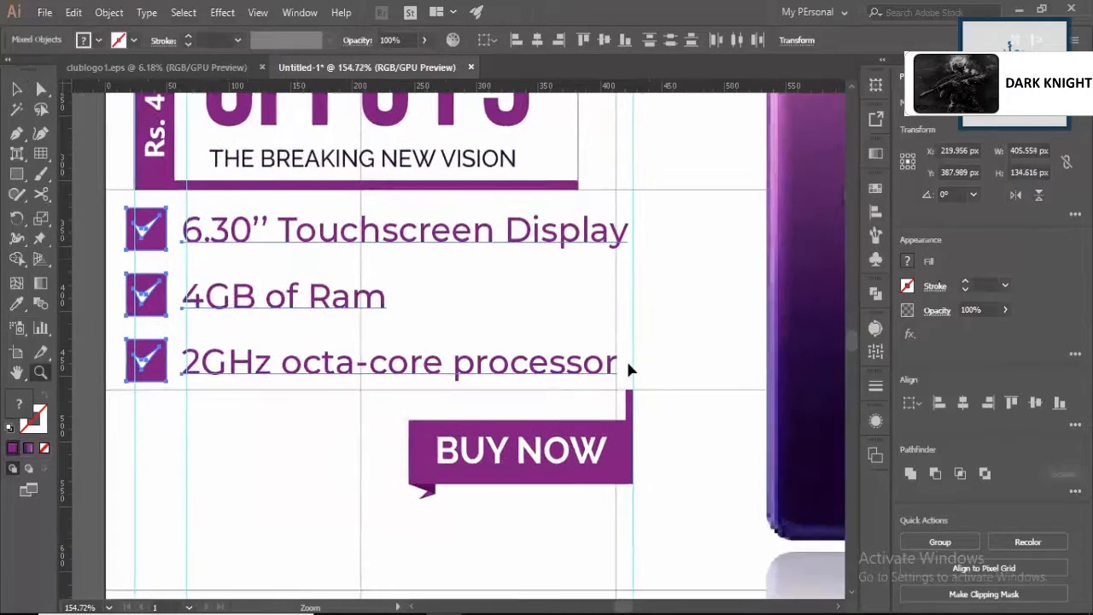
key("ctrl+z")
key("z")
scroll(449, 316, "down", 2)
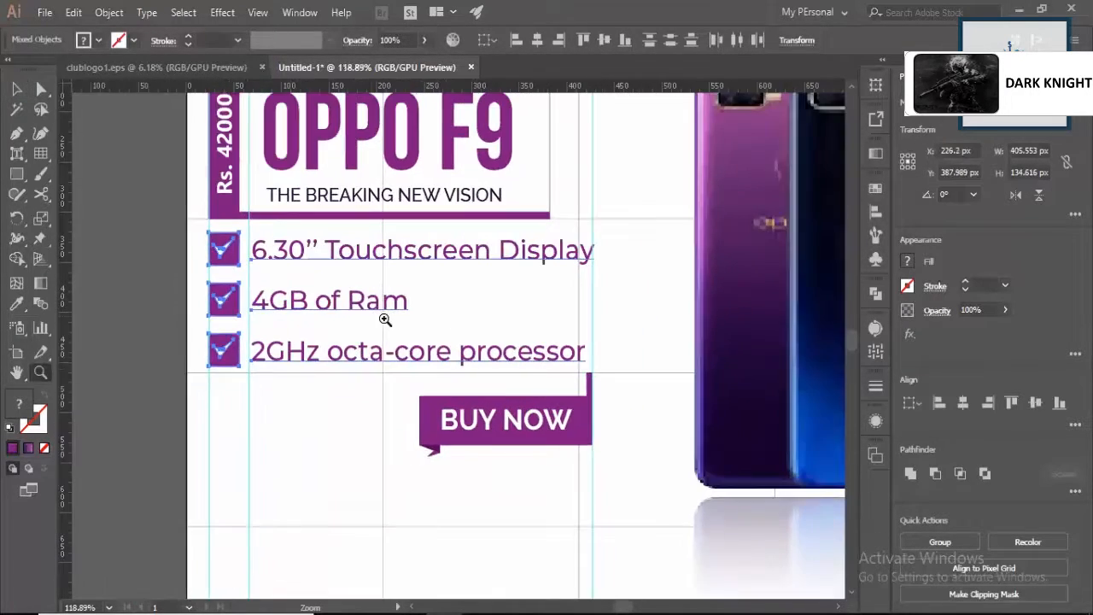
left_click_drag(348, 246, 482, 287)
key("v")
left_click(483, 288)
left_click(484, 259)
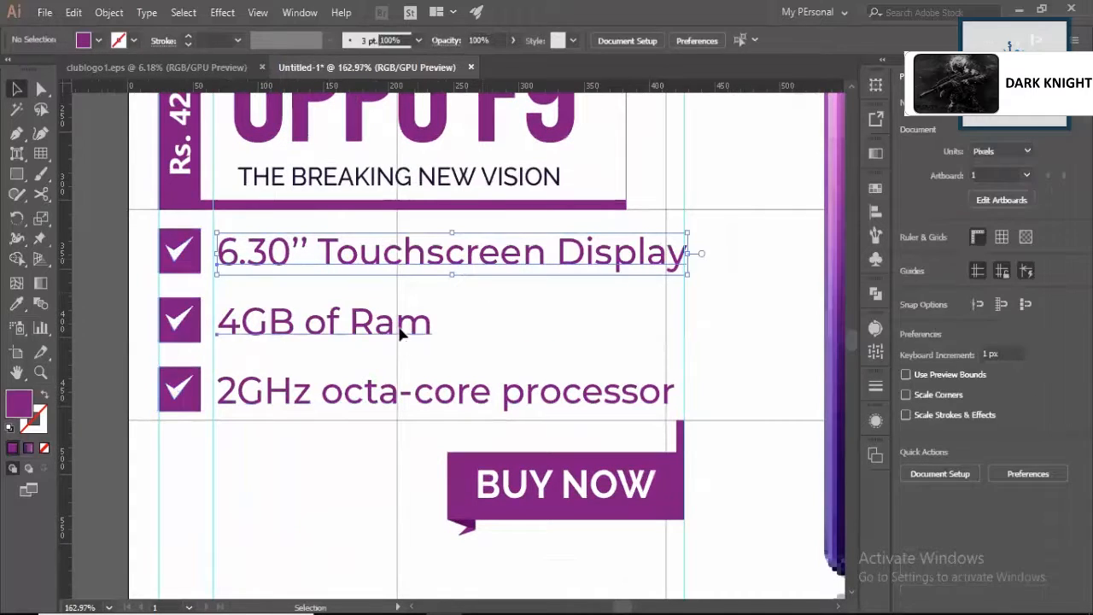
left_click(401, 327, "shift")
left_click(466, 401, "shift")
left_click(713, 317)
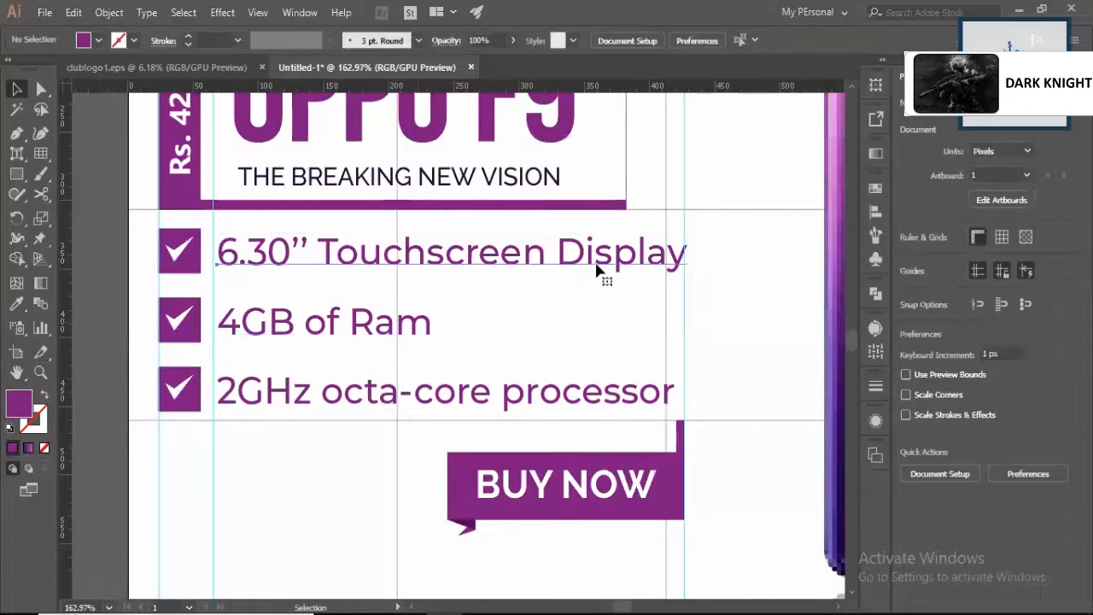
- Set the horizontal scale of the touchscreen display and octa-core processor text lines to 95%
left_click(598, 271)
left_click(613, 398, "shift")
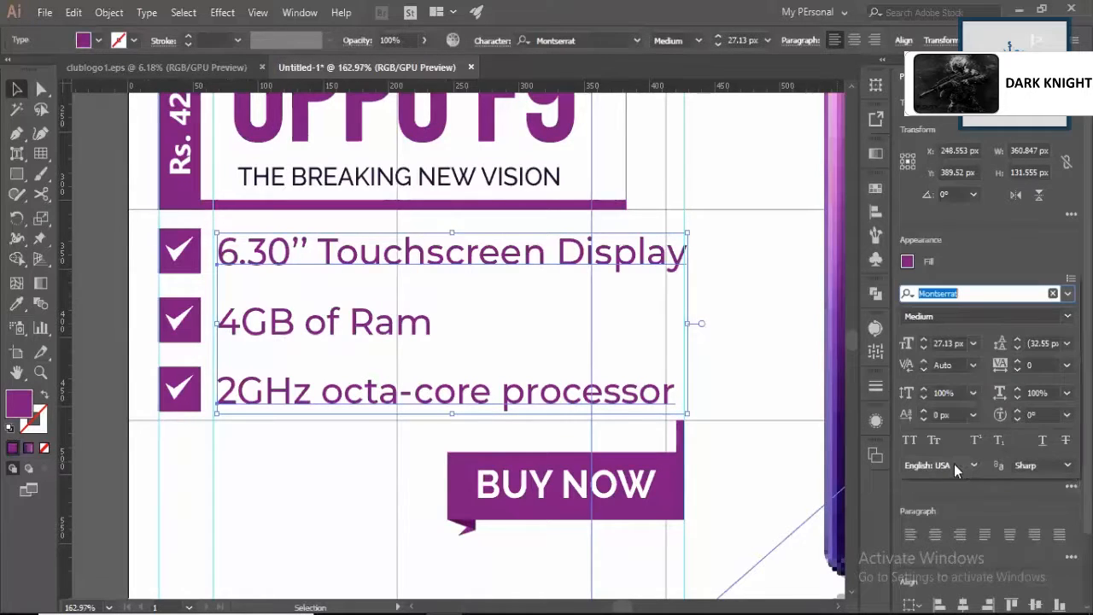
left_click(1018, 398)
left_click(1018, 397)
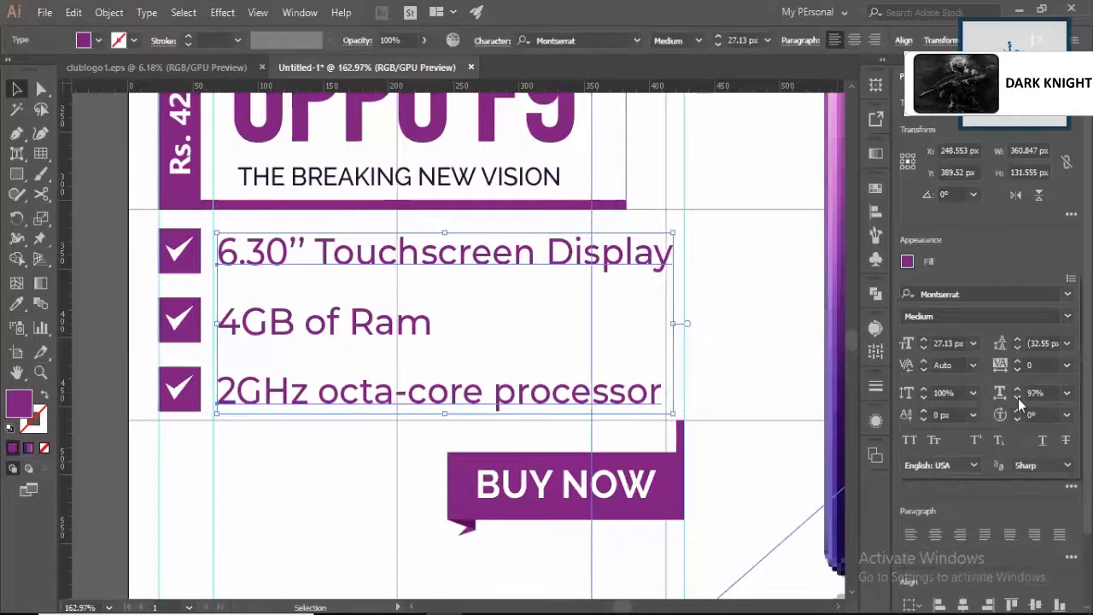
left_click(1017, 397)
left_click(1017, 397)
left_click(1017, 397)
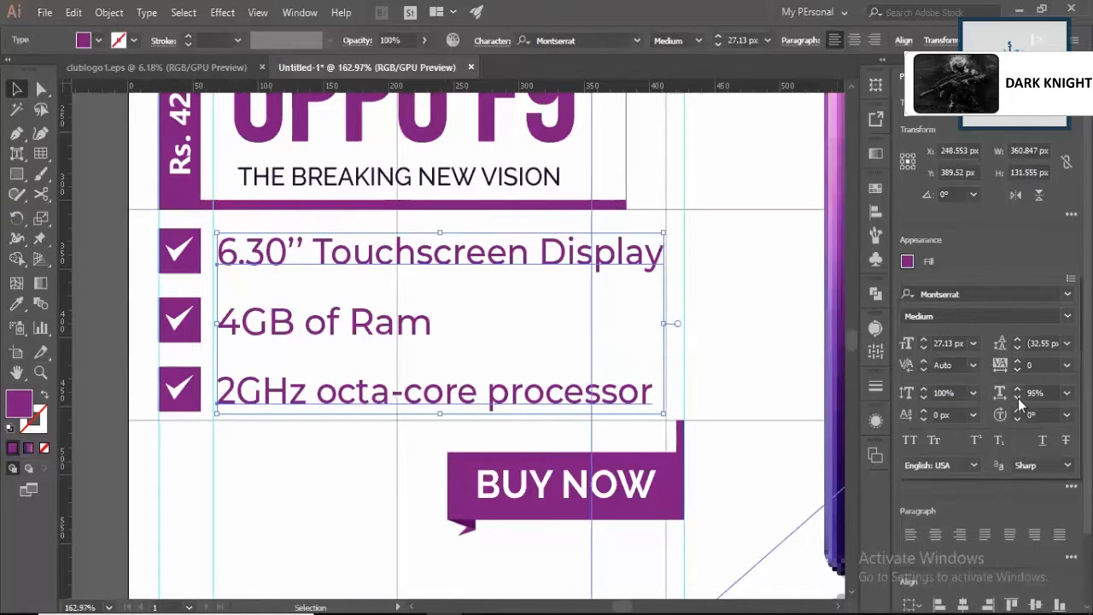
- Move the BUY NOW ribbon pieces left so the button's right edge meets the nearby vertical grid line
left_click(671, 479)
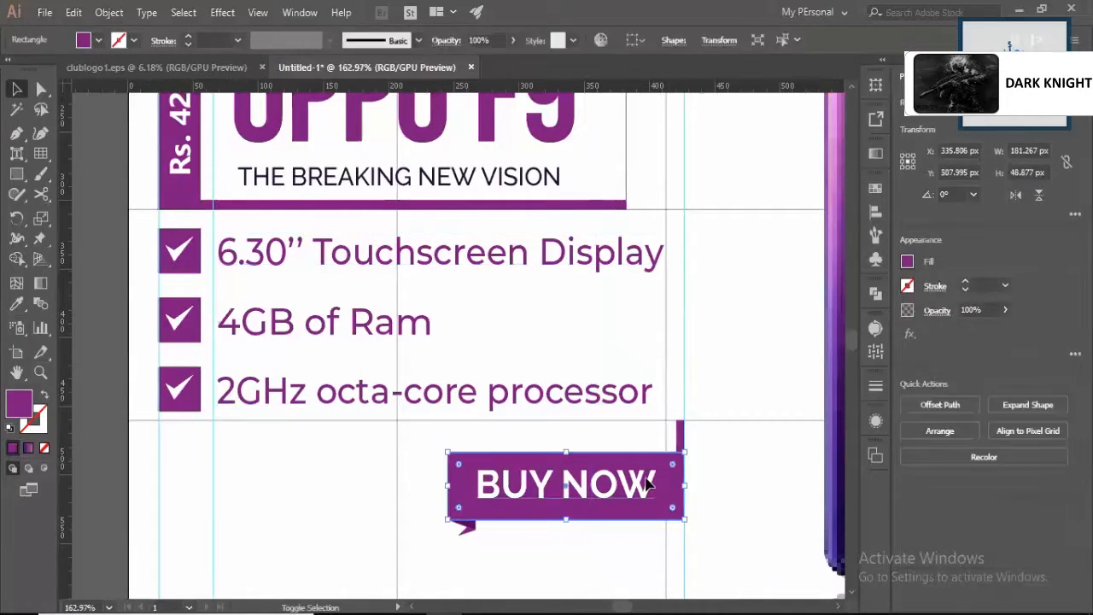
double_click(681, 437)
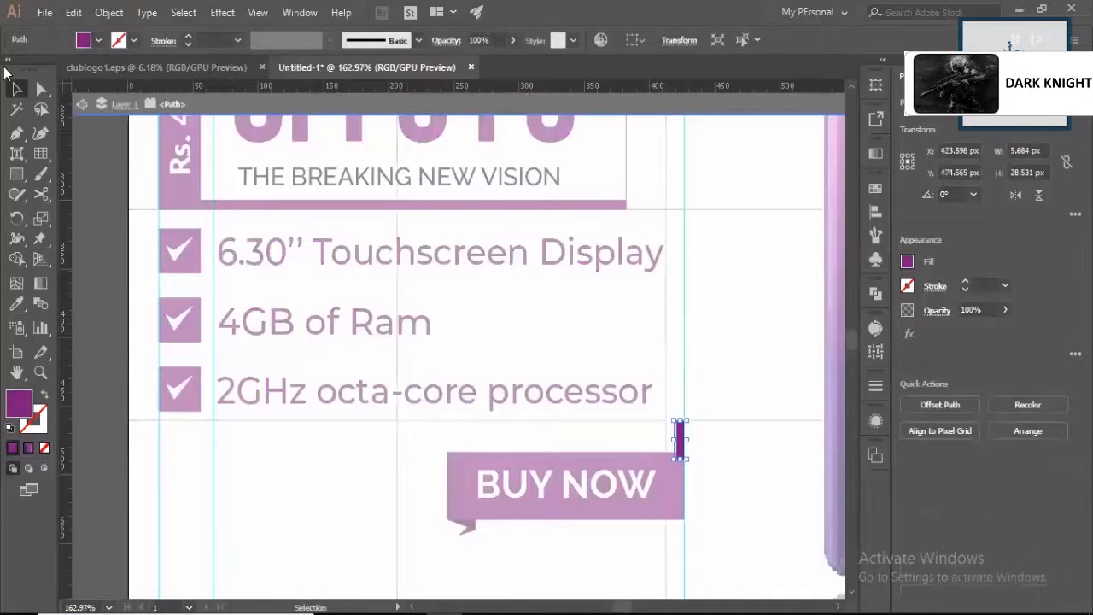
left_click(79, 104)
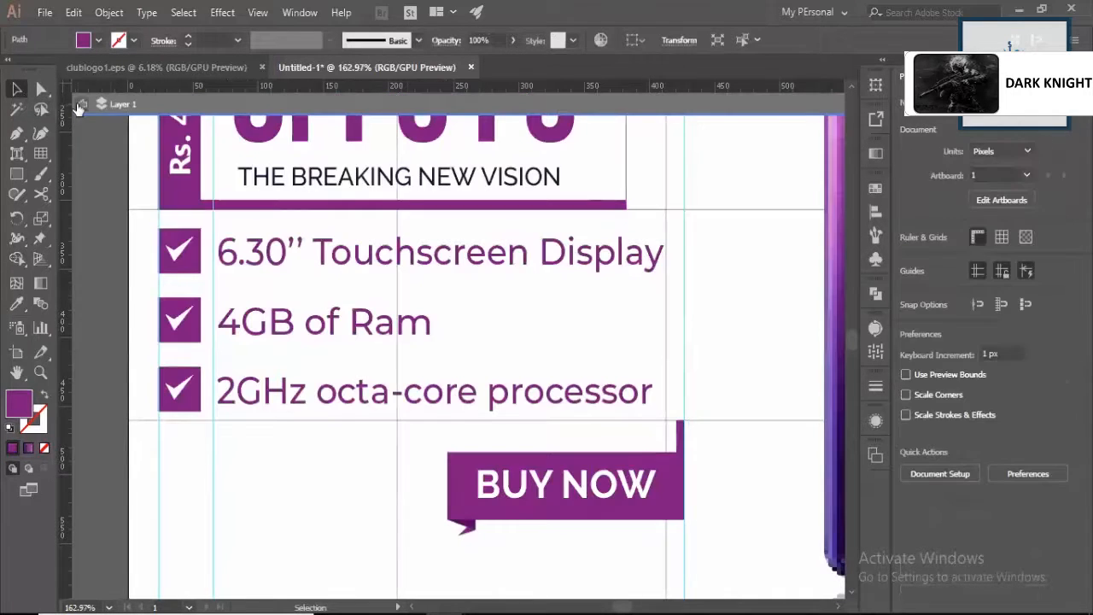
left_click(681, 499)
mouse_move(462, 529)
left_mouse_down()
mouse_move(465, 519)
mouse_move(462, 531)
left_mouse_up()
left_click_drag(637, 487, 634, 488)
left_click(731, 431)
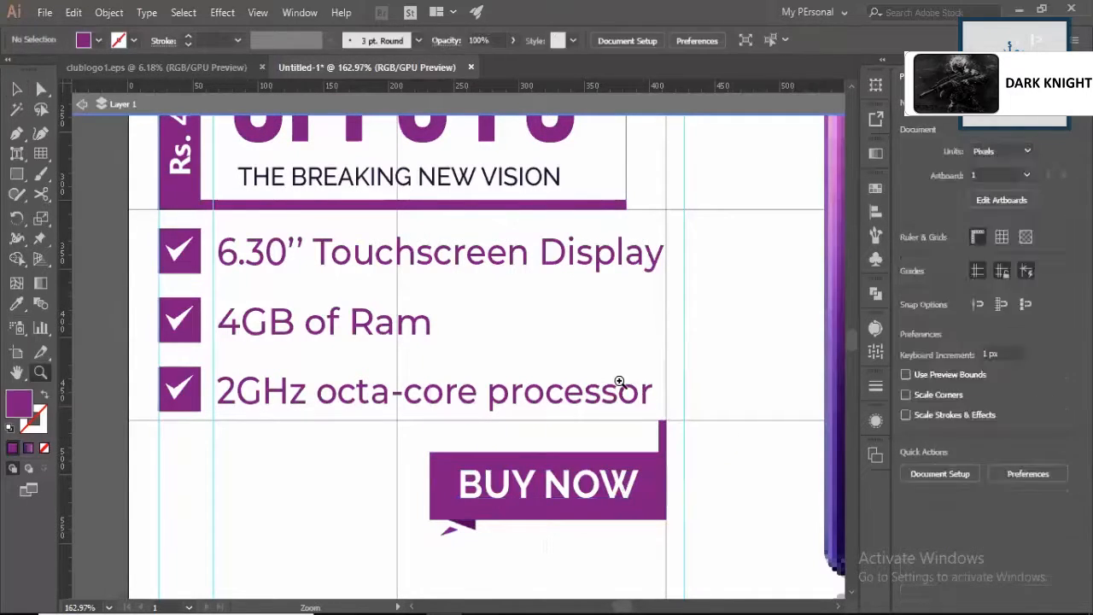
- Move the dark triangular fold left to line up with the button's lower left corner
key("z")
left_click(470, 517)
key("v")
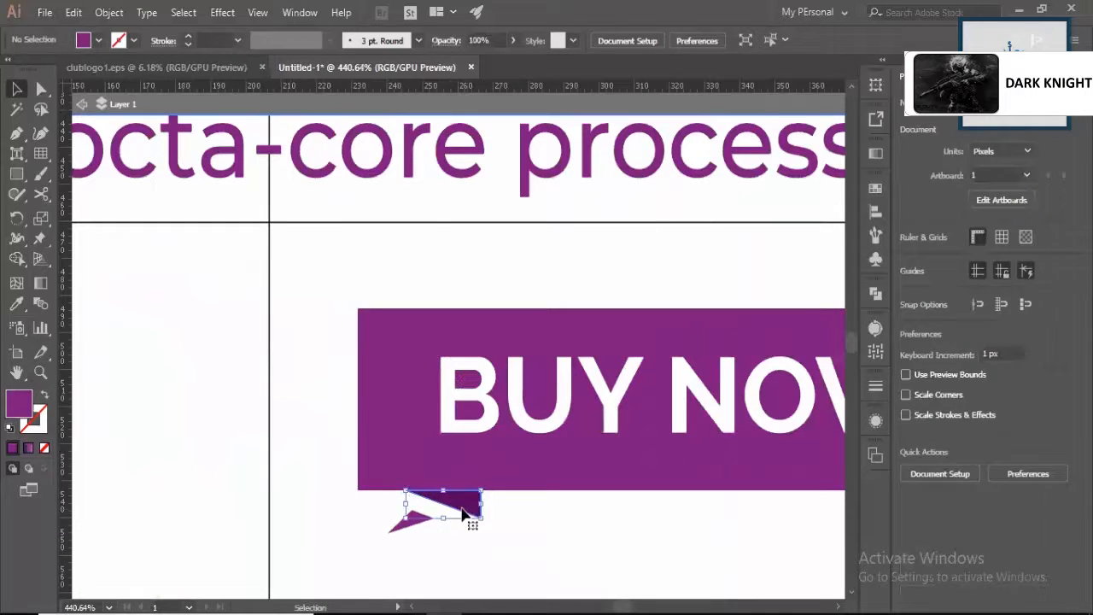
left_click_drag(464, 507, 417, 514)
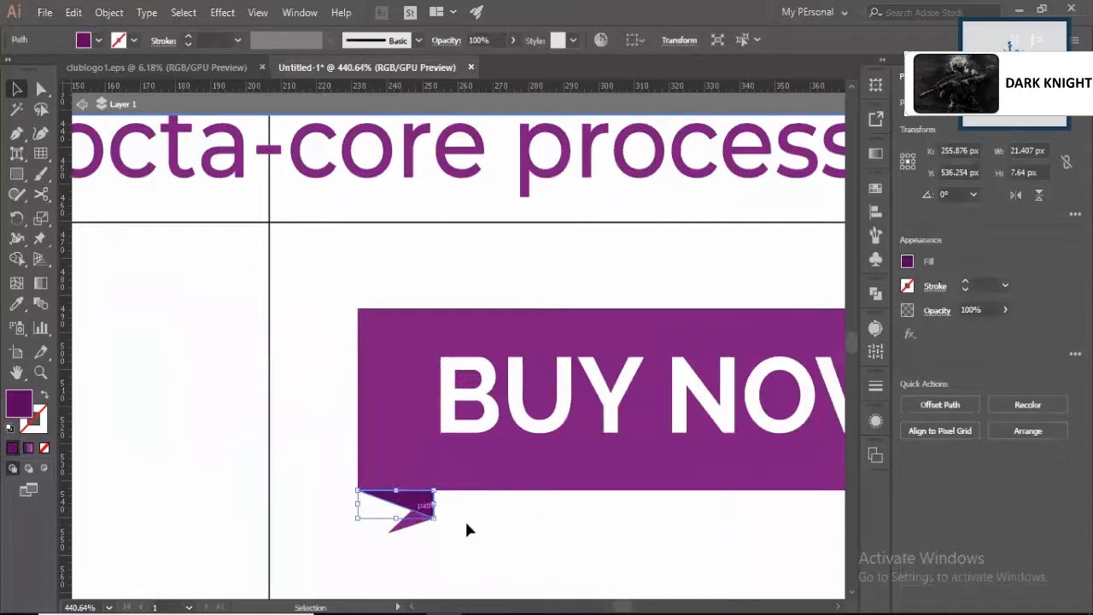
left_click(477, 524)
- Move the tail triangle's upper anchor point left along the sloping edge of the dark fold
key("z")
left_click(445, 380, "alt")
left_click(463, 502)
key("a")
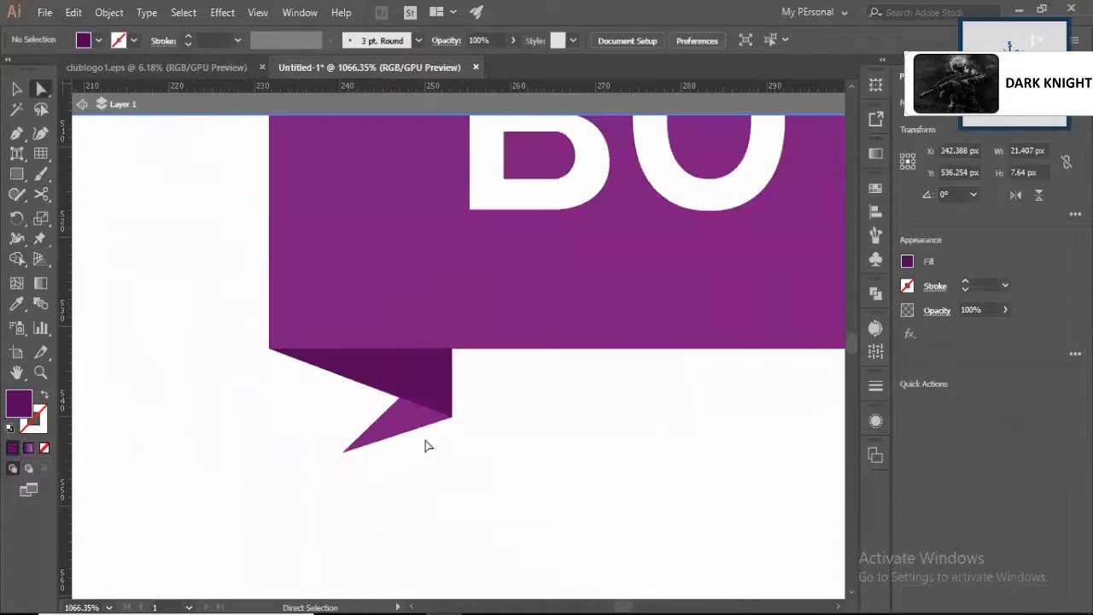
left_click(403, 409)
left_click_drag(401, 400, 373, 391)
- Shift the tail triangle's lower left tip slightly right and up to shorten the tail
key("z")
left_click(410, 381, "alt")
left_click(389, 442, "alt")
key("a")
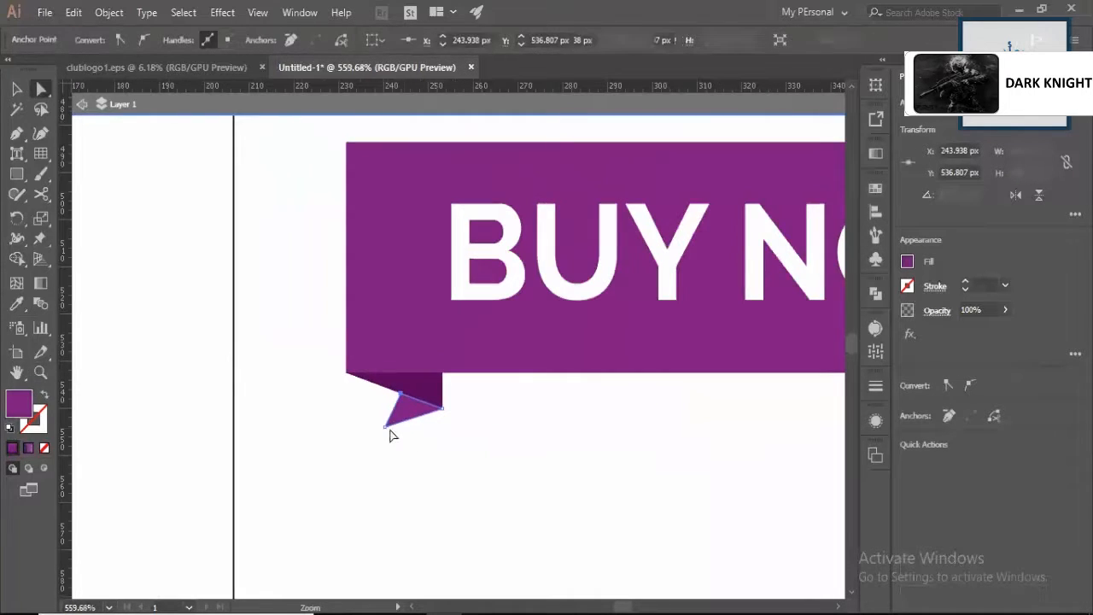
left_click_drag(383, 433, 400, 438)
left_click(457, 402)
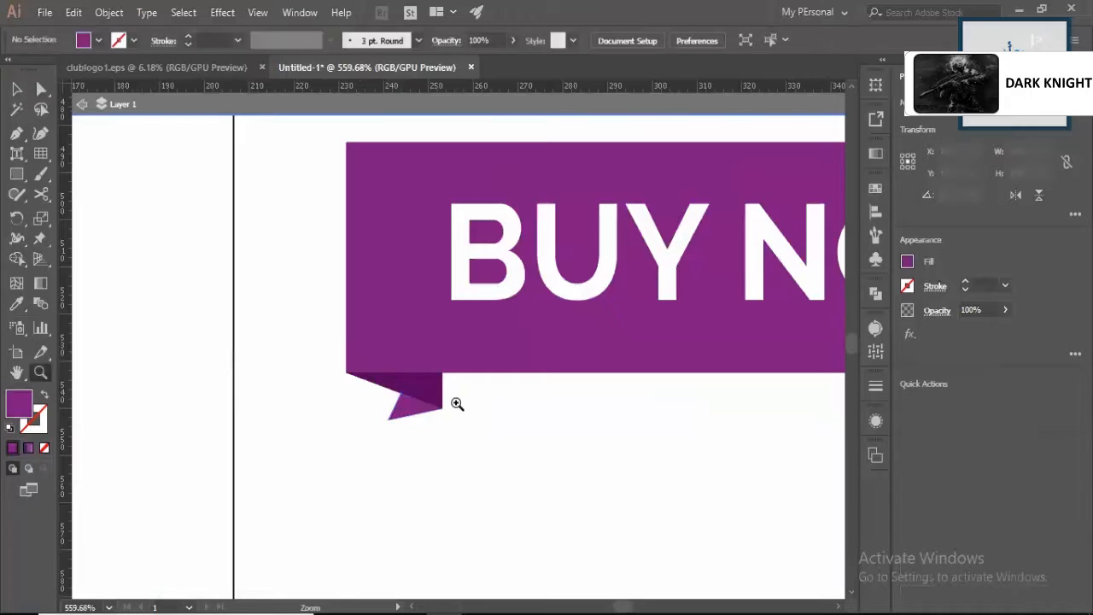
- Inspect the fold and tail below the button, leave isolation mode and examine the whole advertisement layout
key("z")
left_click(332, 455, "alt")
left_click_drag(332, 455, 315, 463)
left_click_drag(416, 421, 528, 513)
key("a")
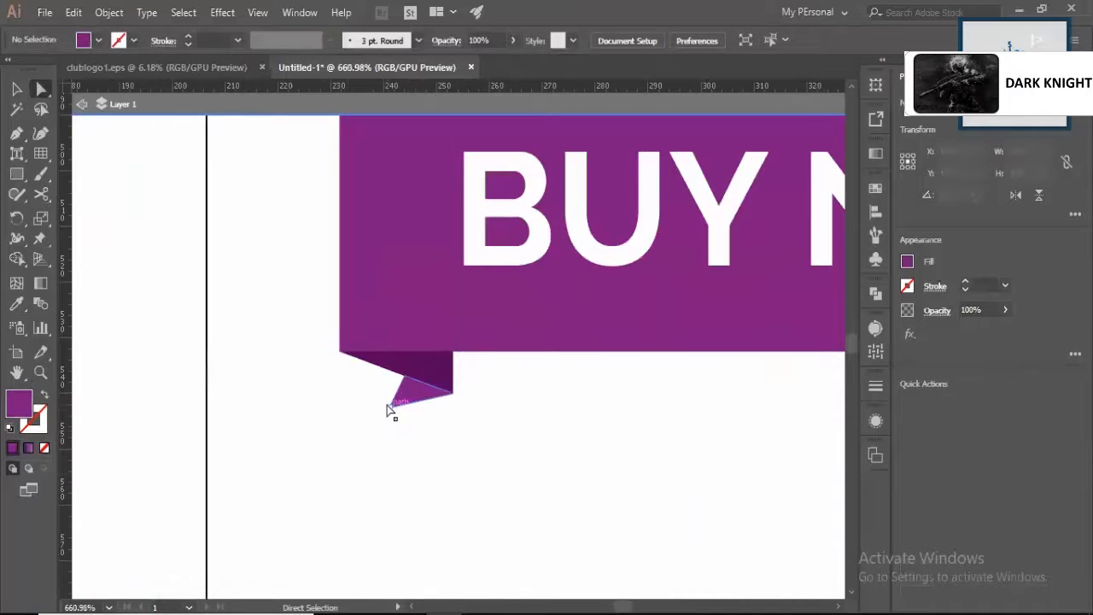
key("v")
left_click_drag(468, 388, 414, 424)
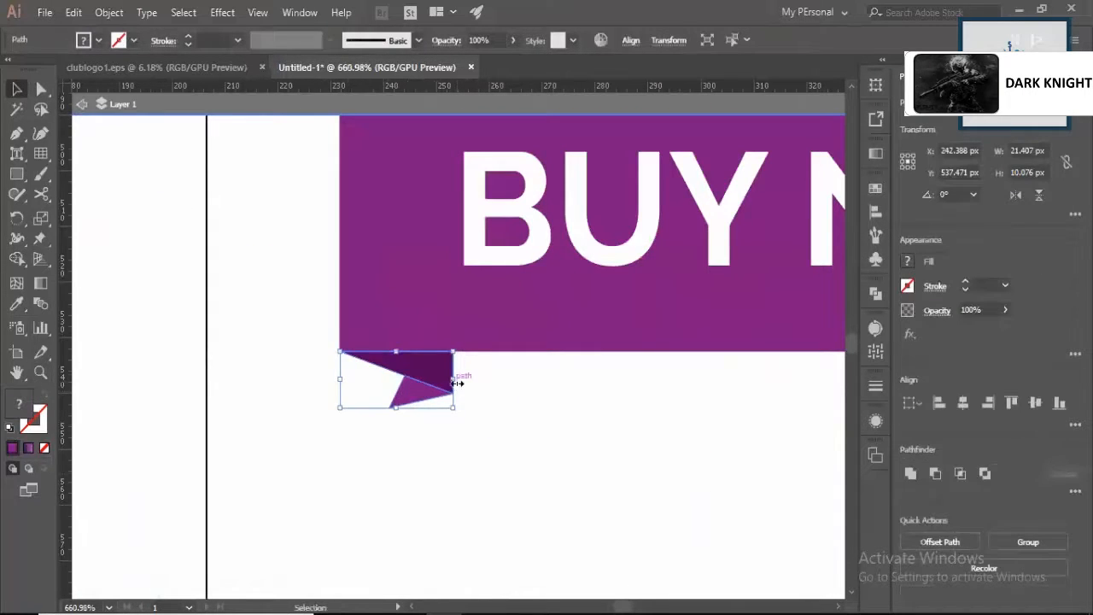
left_click_drag(458, 384, 344, 419)
left_click(480, 408)
key("z")
left_click_drag(417, 397, 376, 410)
left_click_drag(522, 399, 343, 448)
left_click_drag(402, 427, 376, 436)
left_click_drag(692, 263, 711, 263)
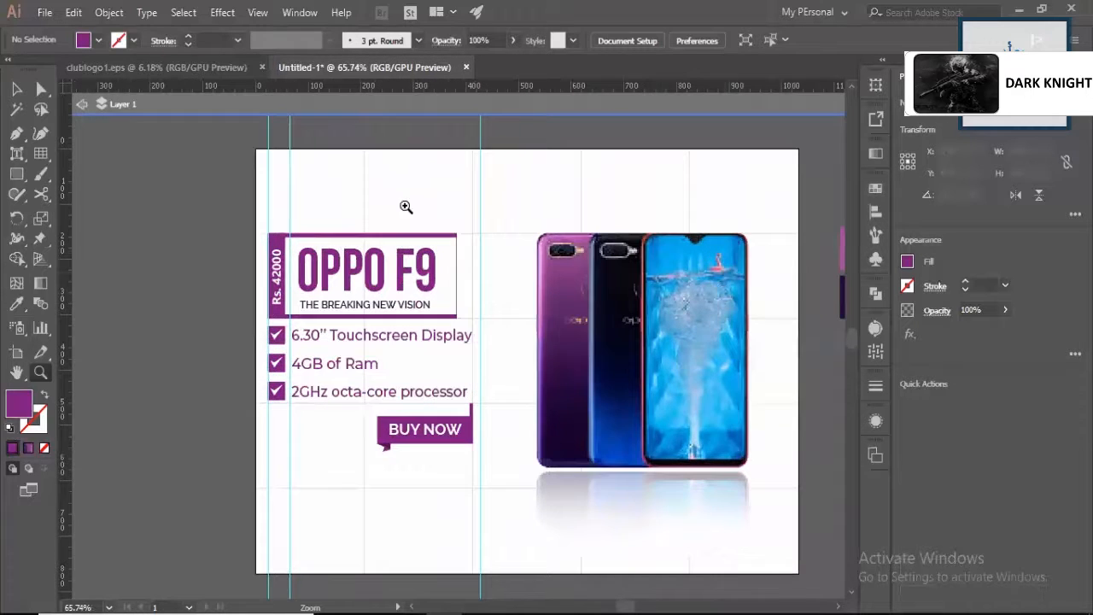
left_click_drag(236, 245, 215, 248)
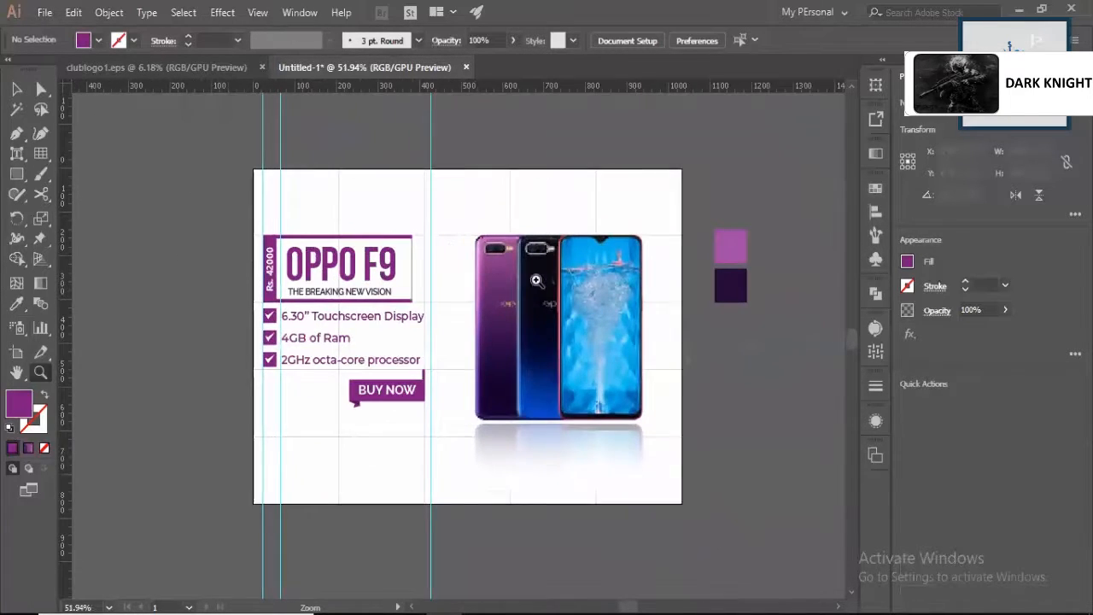
- Start a Pen path on the artboard's left edge about 84 px below its top
left_click_drag(520, 280, 540, 298)
key("p")
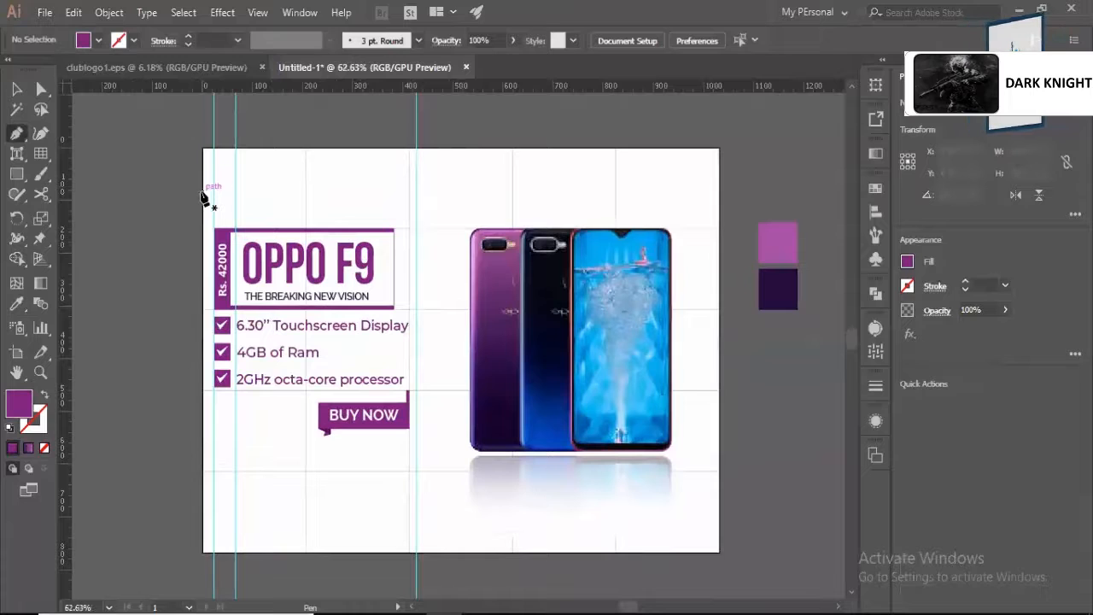
left_click(204, 191)
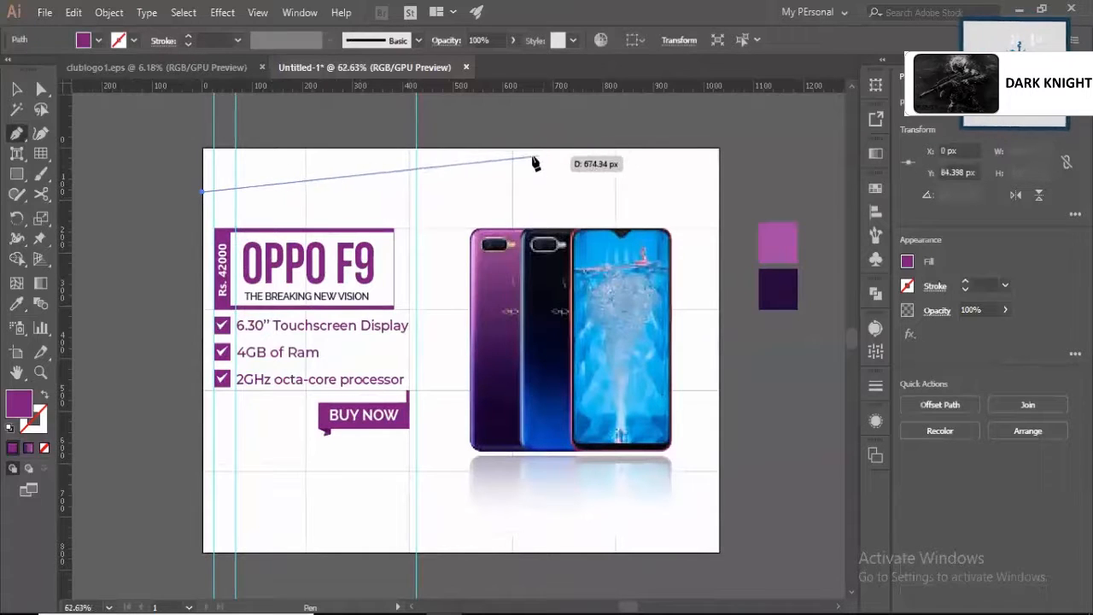
left_click(306, 149)
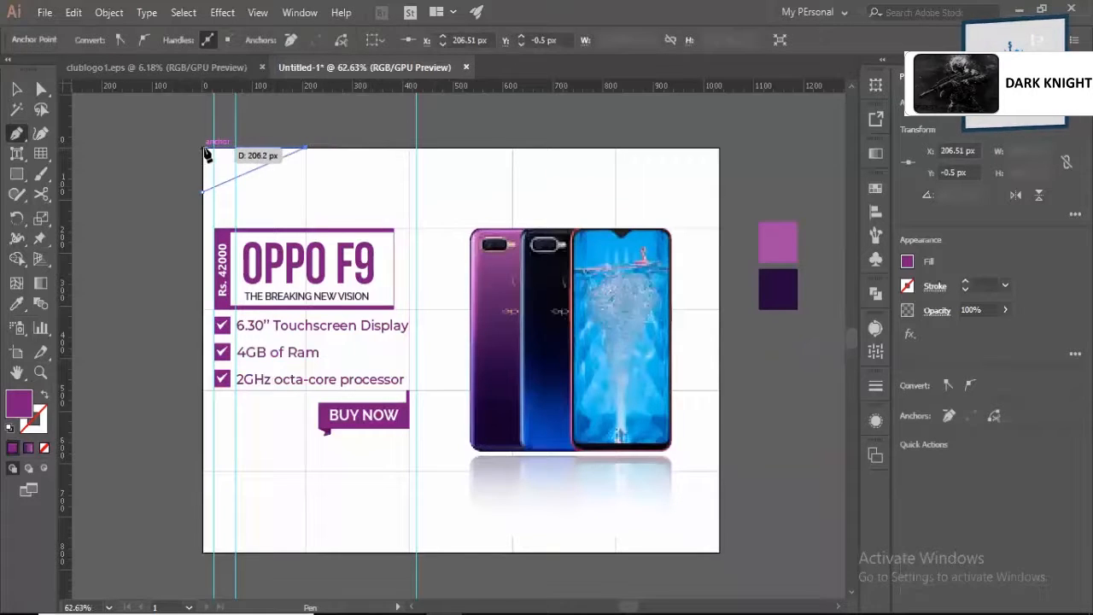
key("ctrl")
key("ctrl+z")
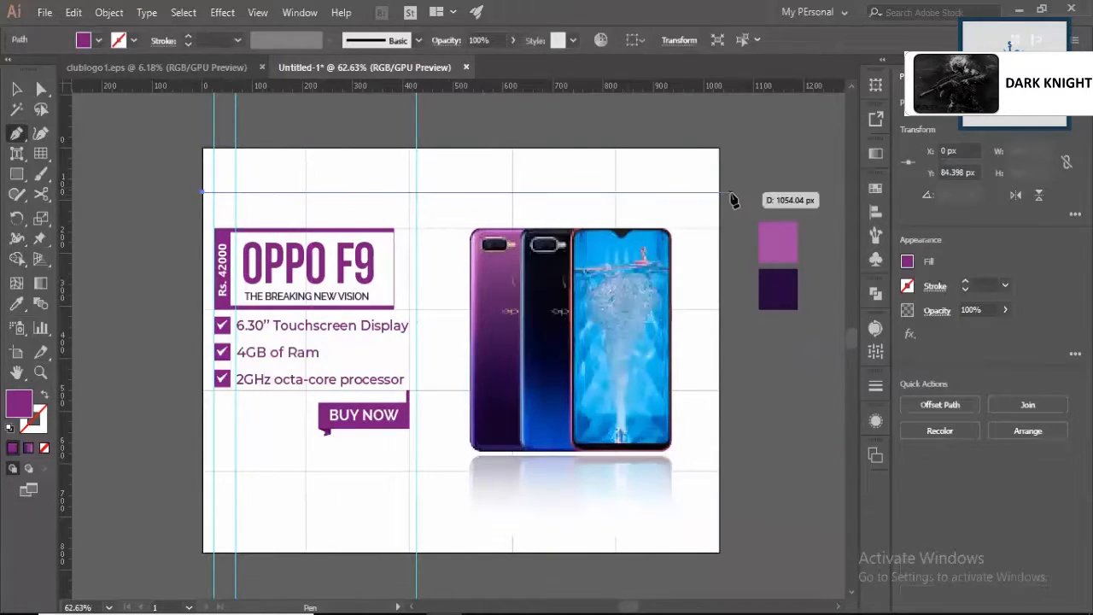
- Complete the path as a purple band across the artboard's top, curving to about 62 px down at the right edge and following both top corners
mouse_move(720, 182)
left_mouse_down()
mouse_move(800, 137)
mouse_move(739, 175)
left_mouse_up()
key("ctrl")
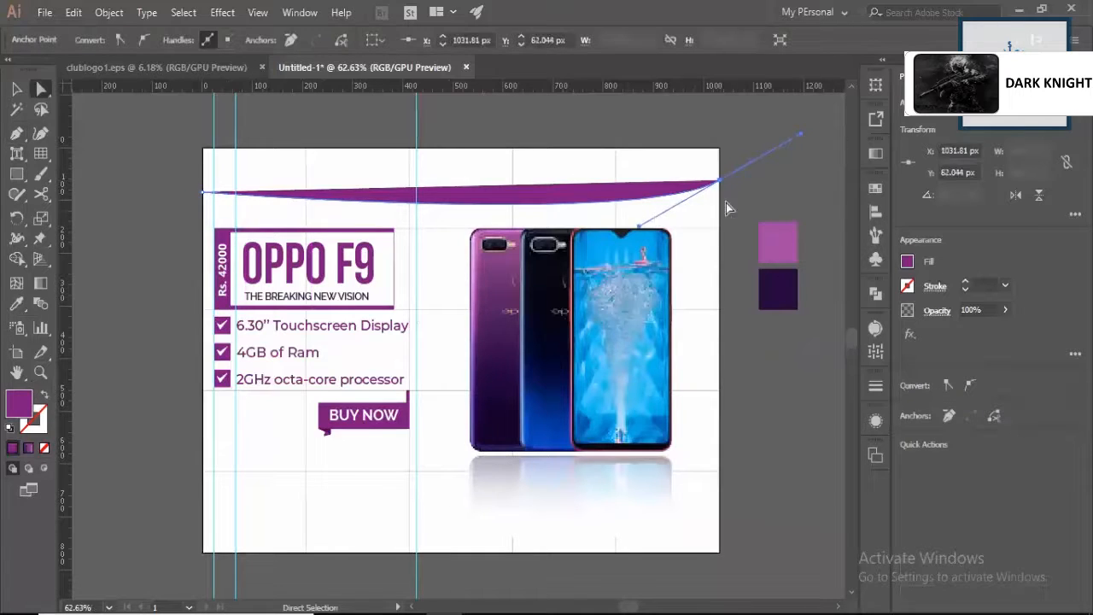
key("p")
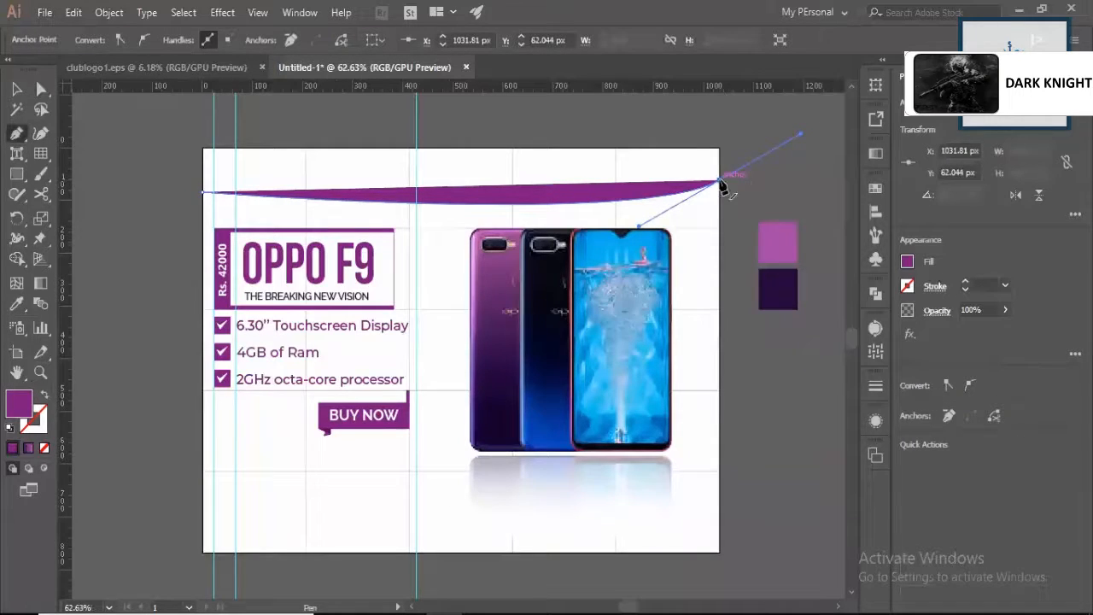
left_click(720, 181)
left_click(720, 148)
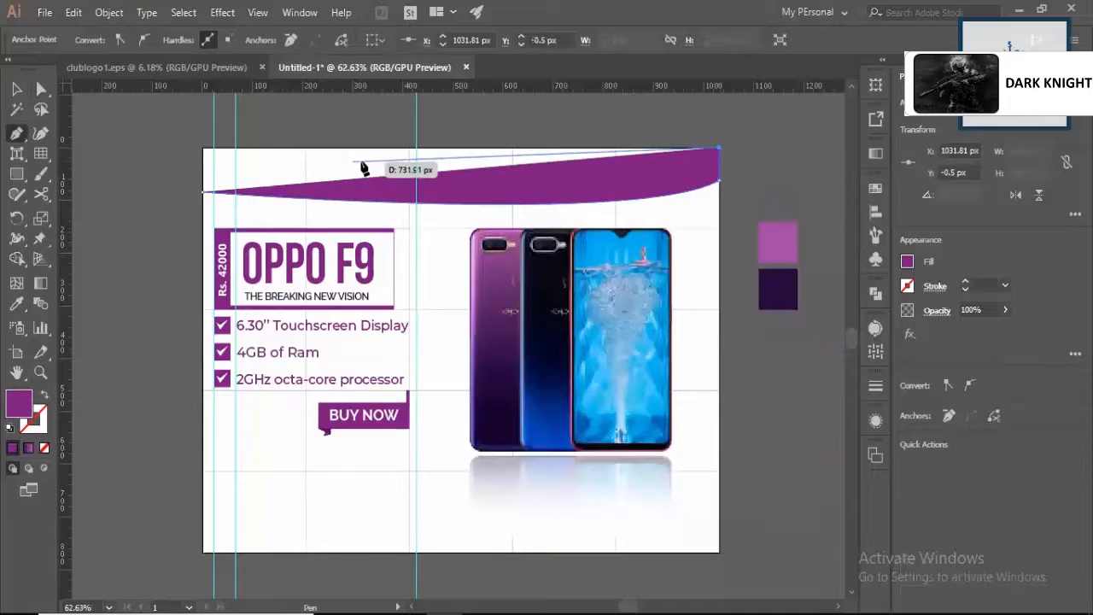
left_click_drag(203, 150, 215, 197)
- Reshape the purple band's lower edge into a gentle wave by adjusting its curve handles, with the dip above the phones
key("a")
left_click_drag(640, 228, 630, 192)
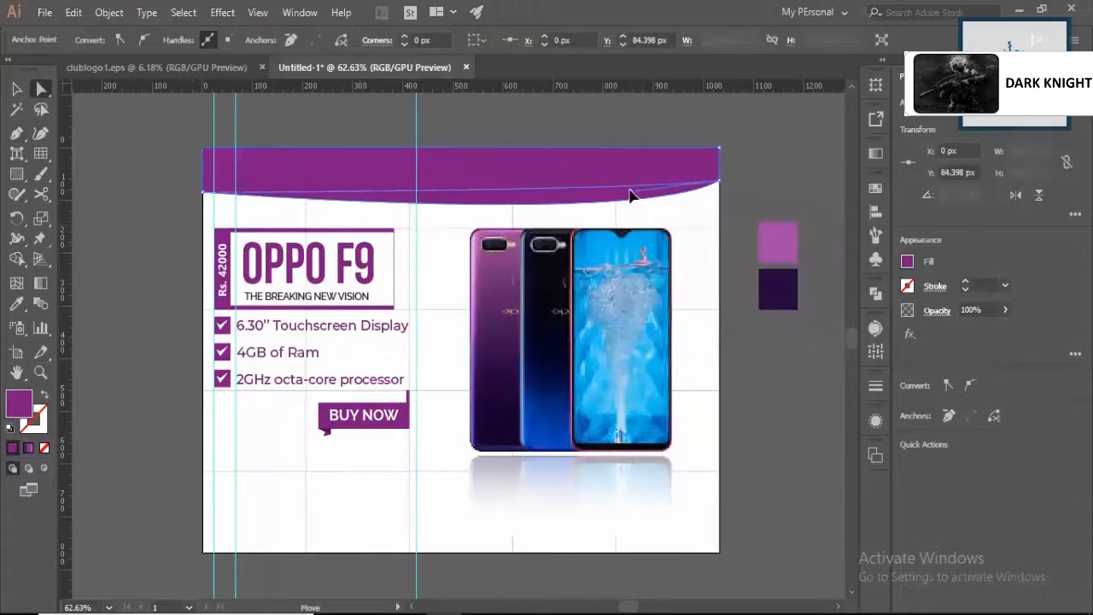
key("shift+x")
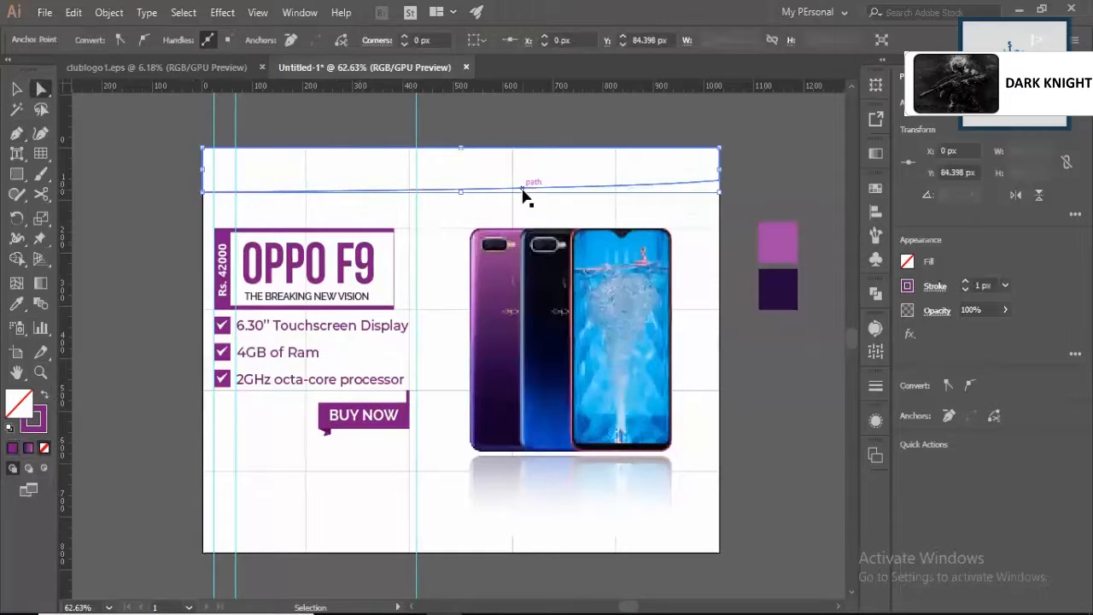
key("shift+x")
key("shift+c")
mouse_move(518, 193)
left_mouse_down()
mouse_move(517, 203)
mouse_move(519, 183)
left_mouse_up()
key("a")
left_click_drag(208, 189, 293, 177)
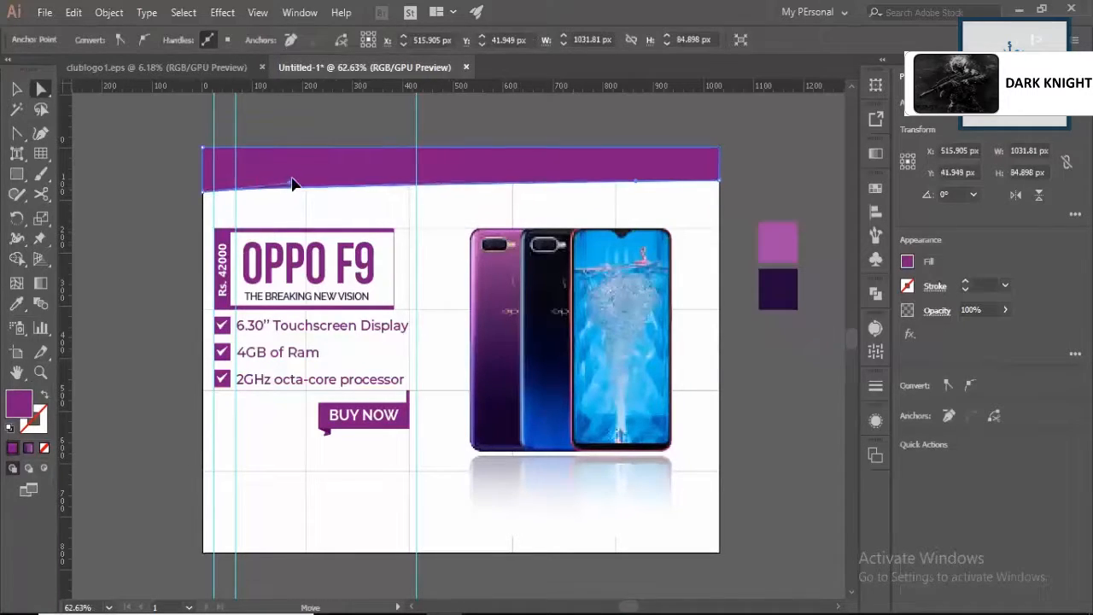
left_click_drag(634, 182, 564, 229)
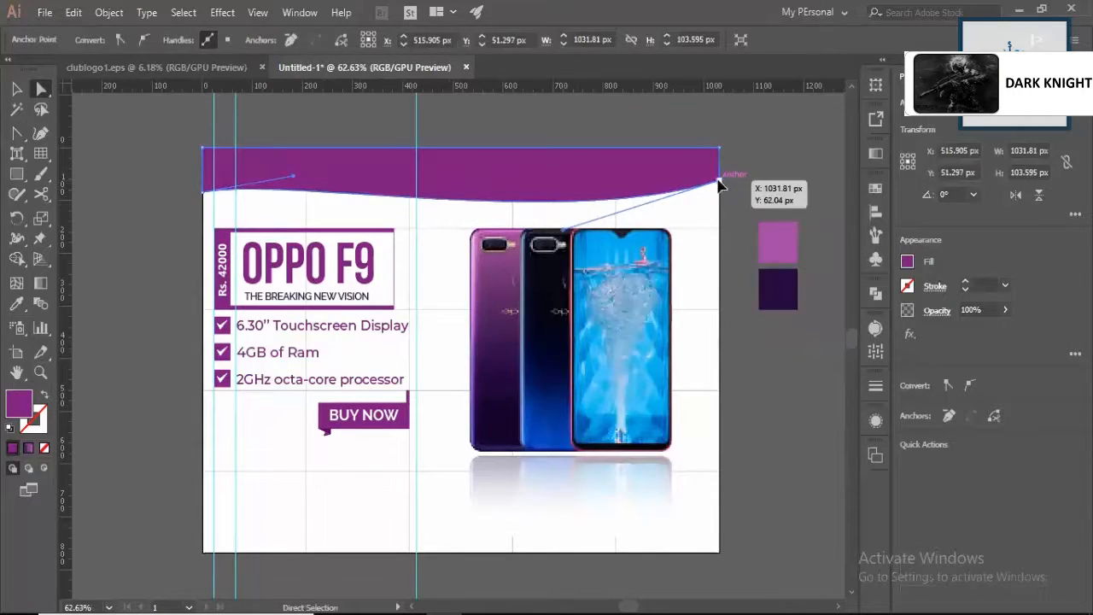
- Lower the top band's right-edge anchor to about 89 px below the artboard's top edge
left_click_drag(719, 183, 721, 205)
left_click(729, 224)
key("z")
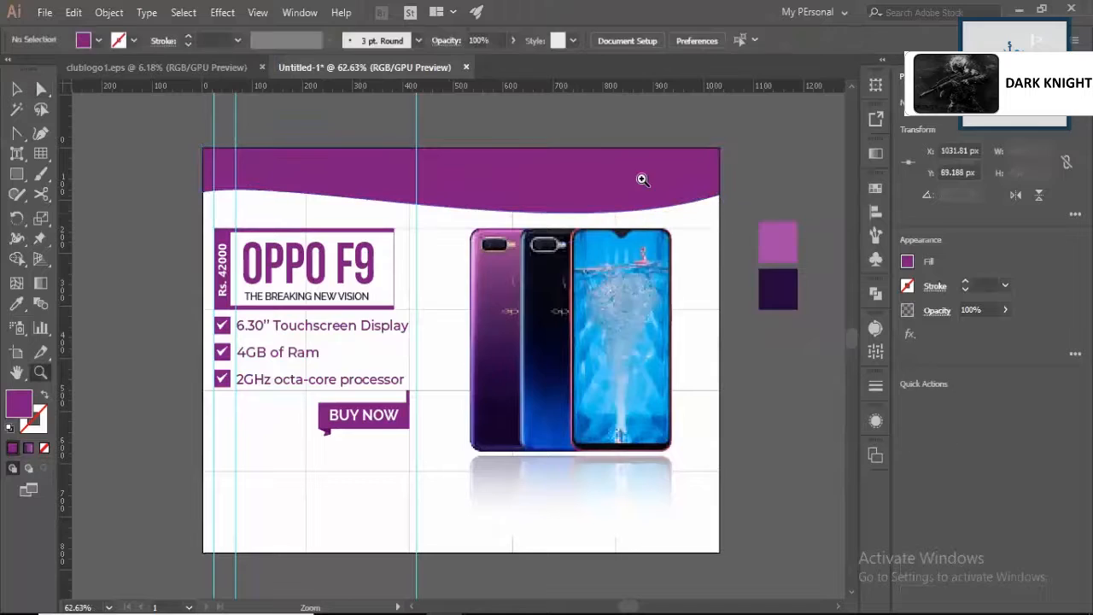
left_click_drag(551, 149, 402, 308)
left_click(662, 391)
key("v")
key("z")
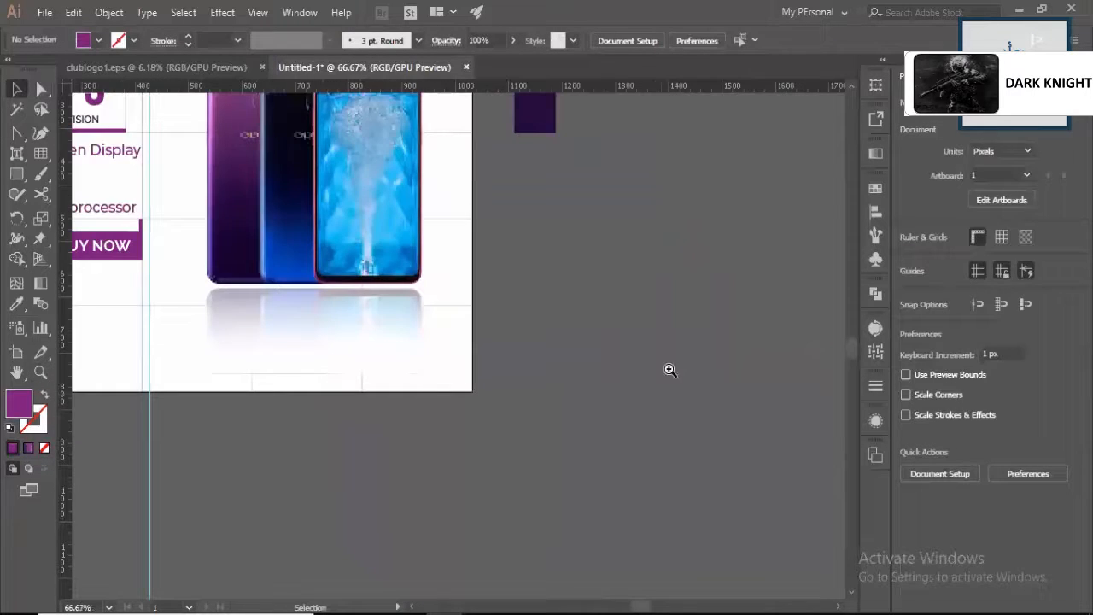
left_click_drag(666, 368, 607, 341)
- Start a Pen path on the artboard's left edge about 635 px down and try out curved second points, undoing each
key("p")
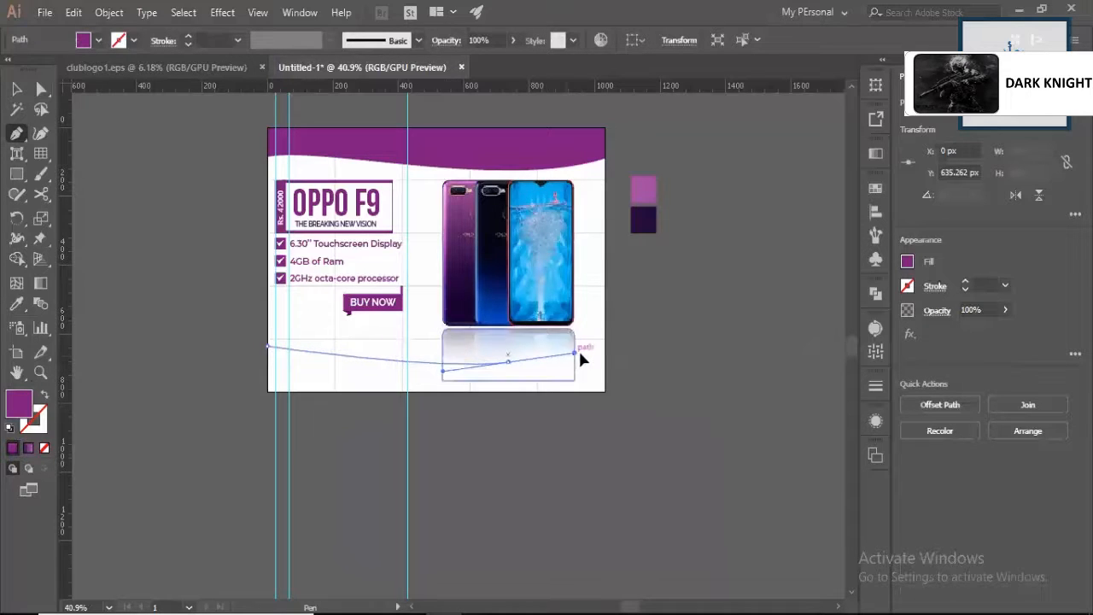
left_click_drag(607, 353, 606, 351)
key("ctrl+z")
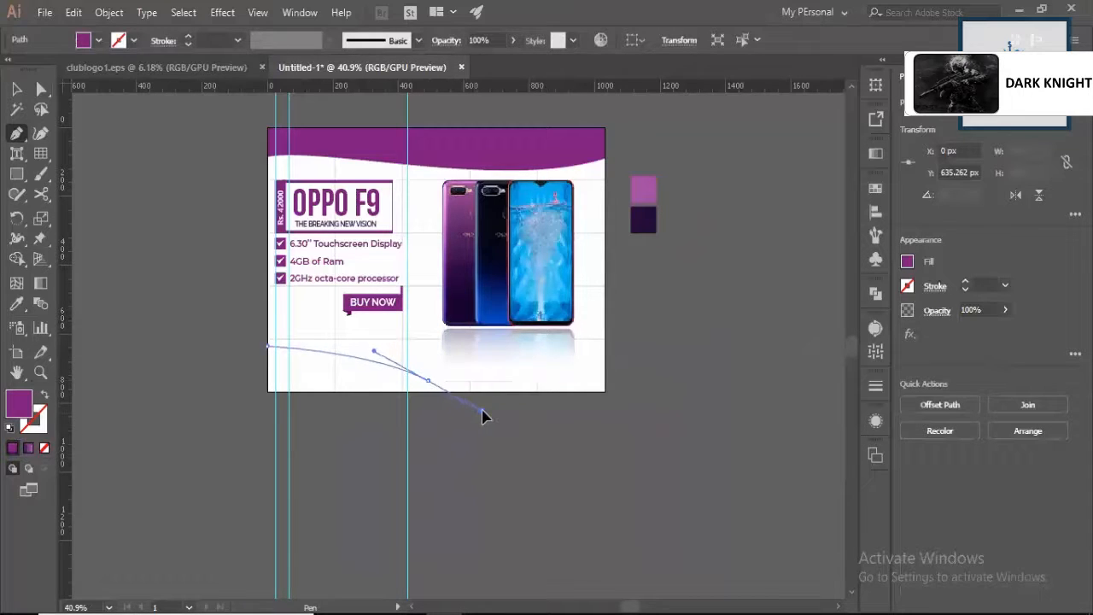
left_click_drag(483, 416, 488, 415)
key("ctrl+z")
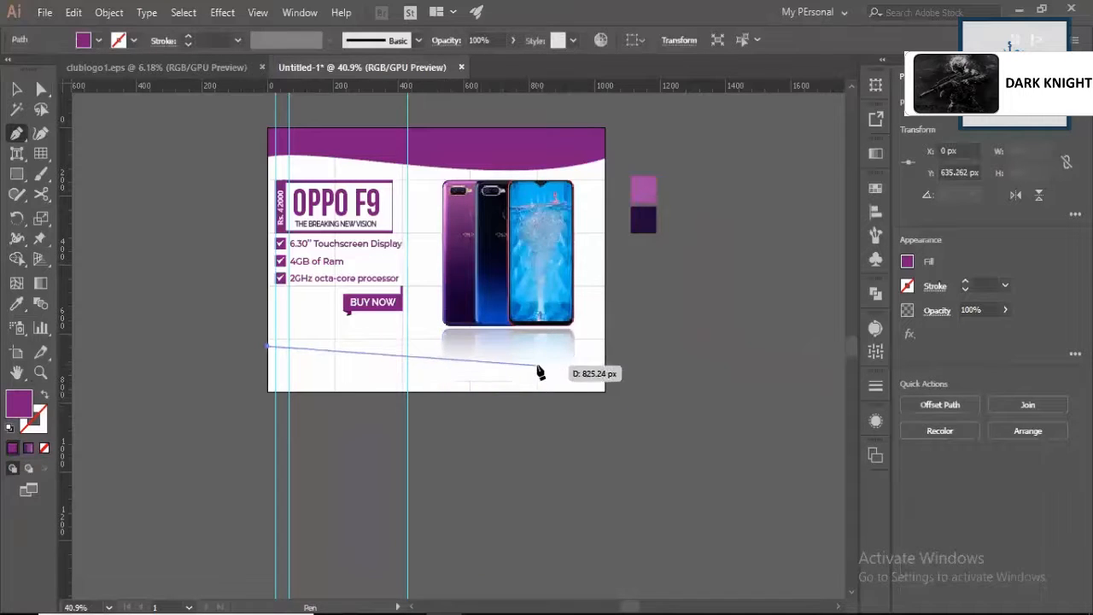
- Extend the path to the artboard's right edge about 677 px down and bend the segment into a gentle wave
left_click_drag(605, 362, 683, 322)
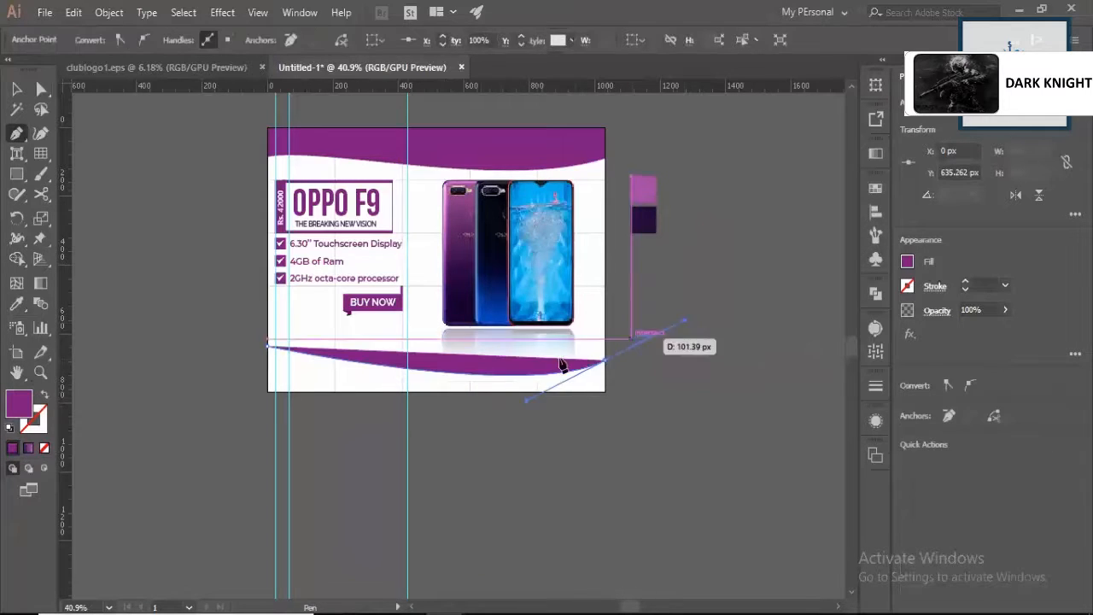
key("shift+c")
left_click_drag(363, 362, 373, 348)
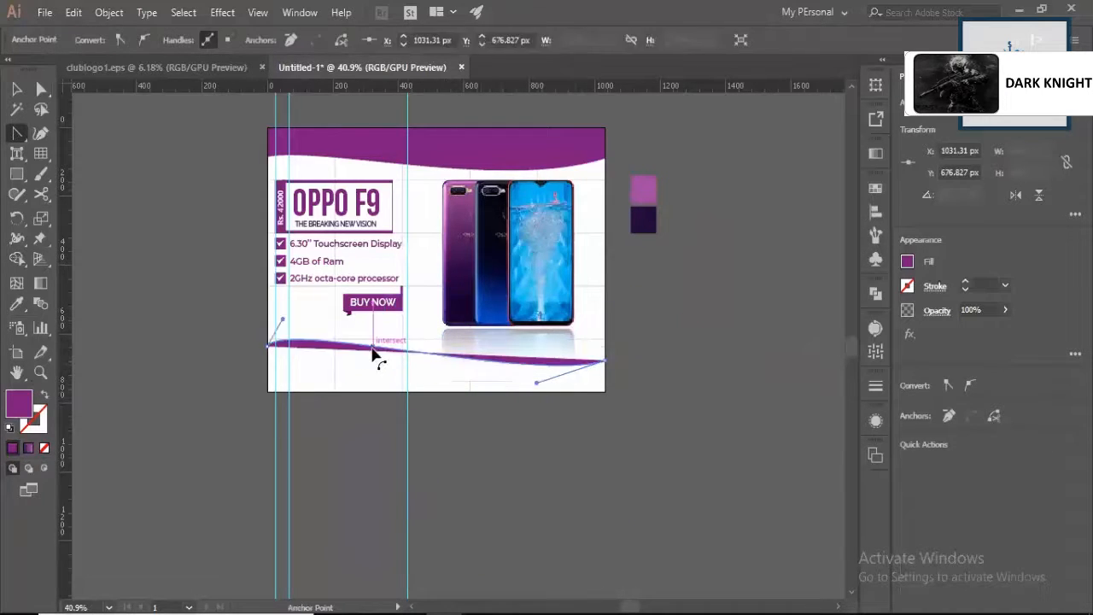
key("a")
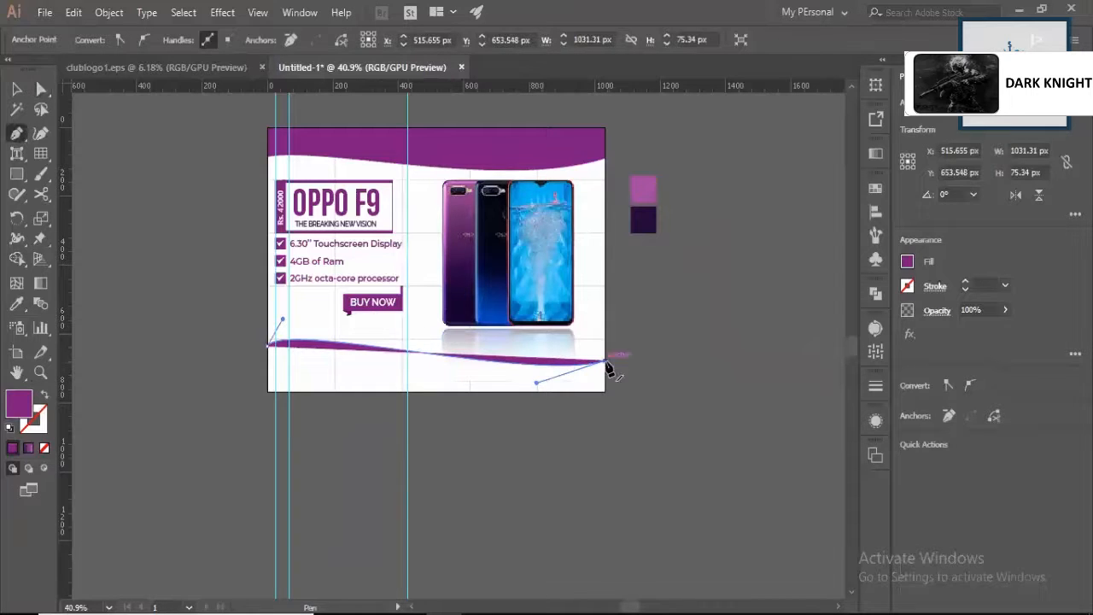
- Close the wavy path around both bottom corners of the artboard to form a solid purple bottom band
left_click_drag(606, 366, 603, 396)
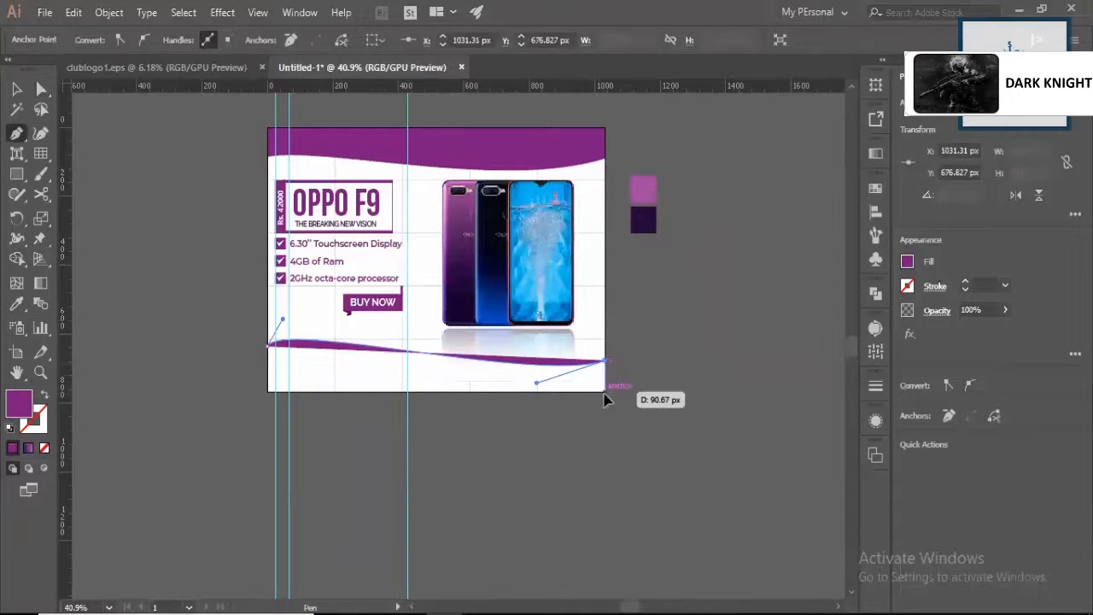
left_click(605, 394)
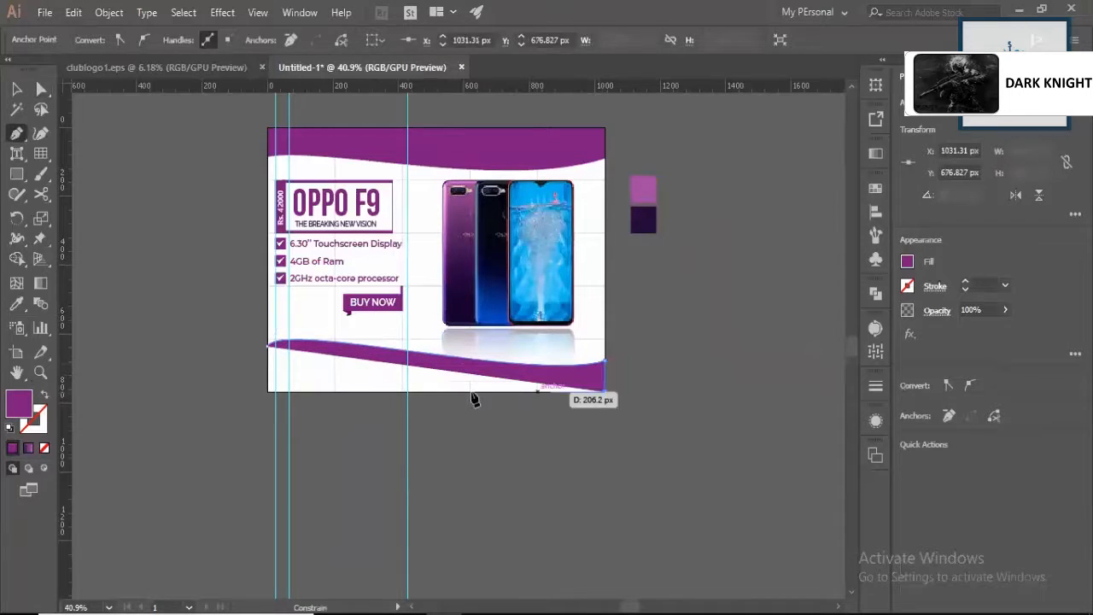
left_click(268, 392)
left_click(268, 346)
key("v")
left_click(222, 362)
key("z")
left_click_drag(506, 362, 427, 364)
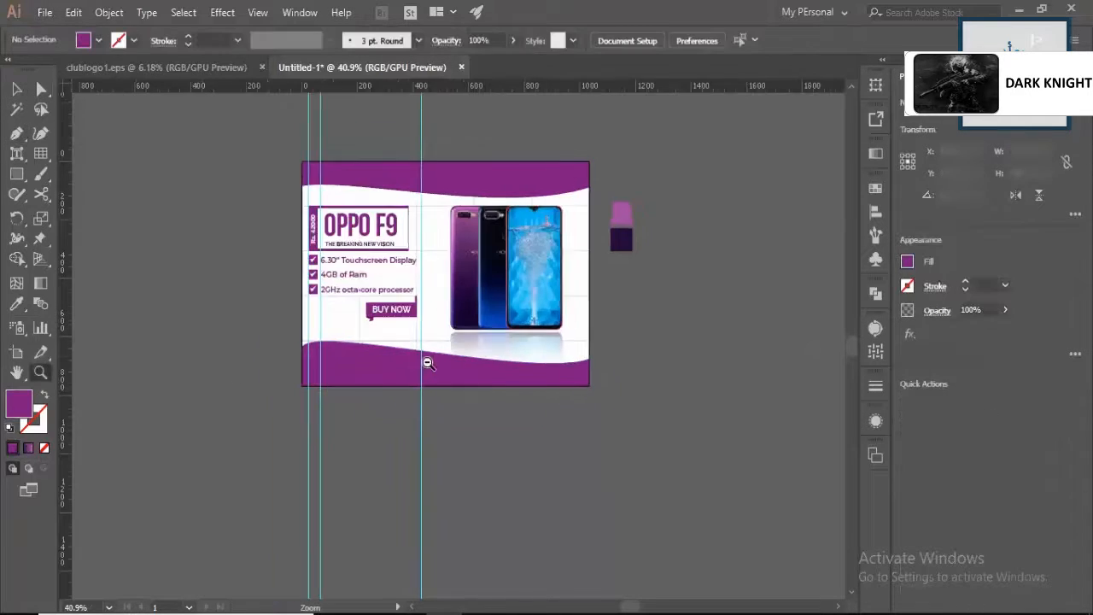
left_click_drag(495, 206, 583, 278)
left_click_drag(454, 426, 498, 439)
- Fill the bottom band with a purple gradient running from dark at its base to lighter at its wavy edge
key("v")
left_click(440, 431)
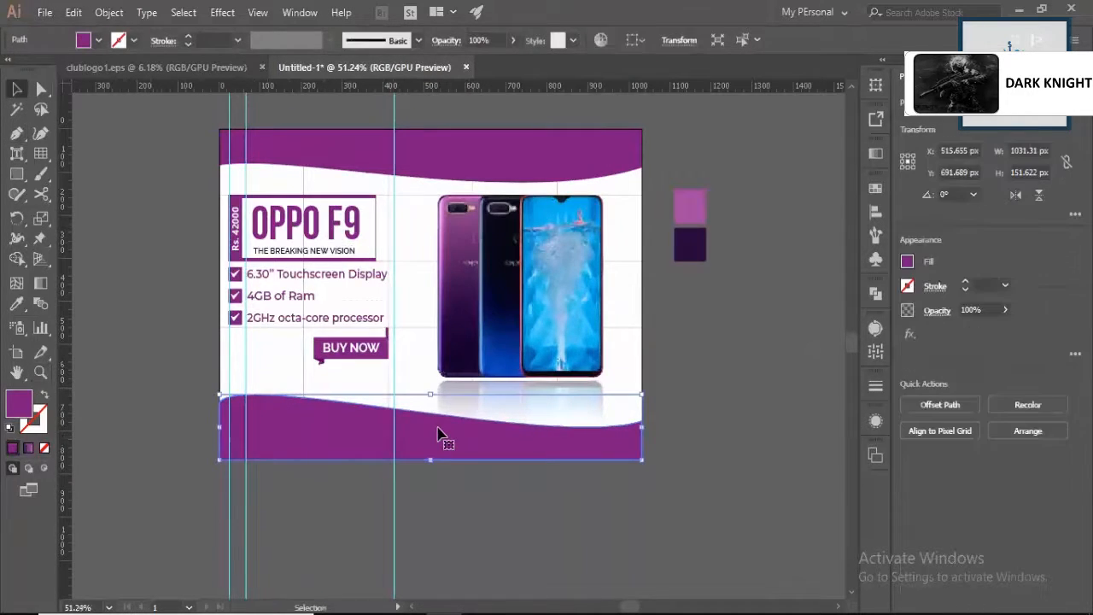
left_click(435, 434)
left_click_drag(438, 469, 428, 369)
key("v")
left_click(475, 483)
key("z")
left_click_drag(481, 490, 501, 225)
- Copy the bottom band's purple gradient onto the top band with the Eyedropper
key("v")
left_click(380, 252)
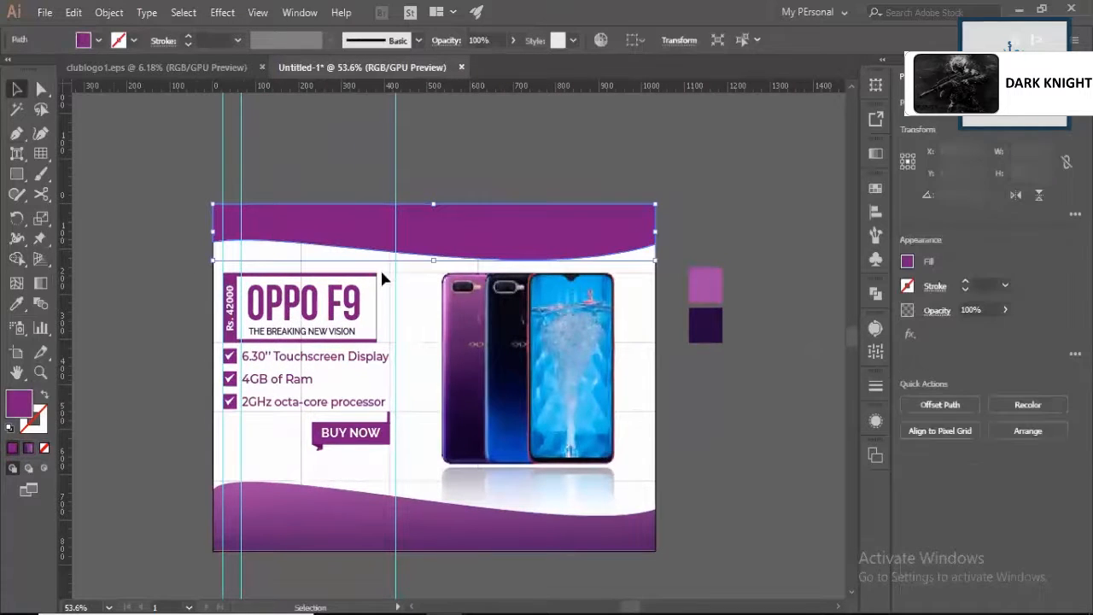
left_click(16, 302)
left_click(300, 492)
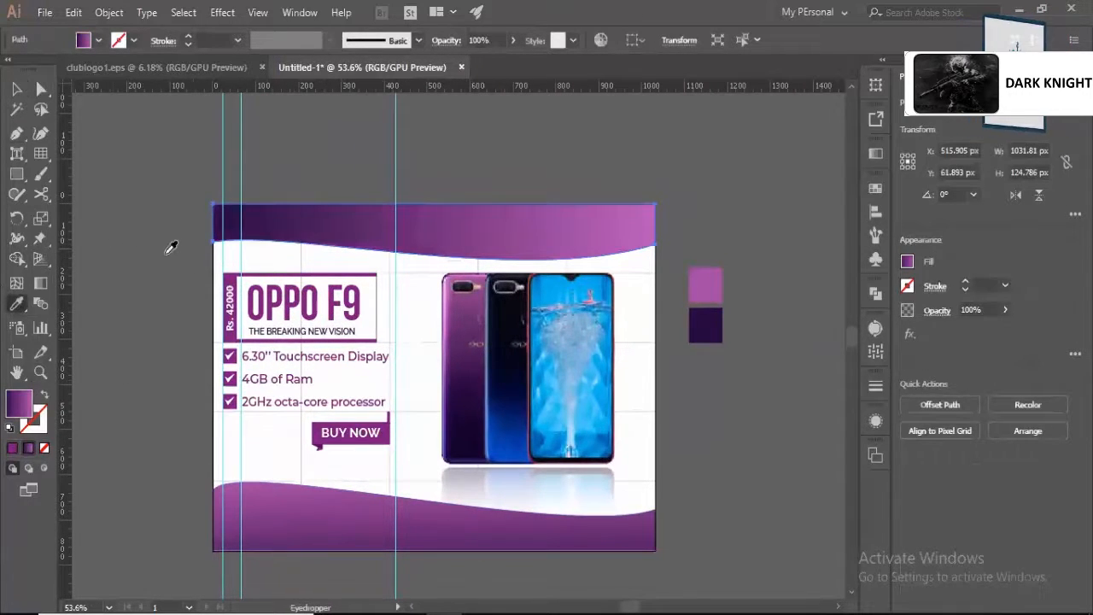
key("v")
left_click(464, 166)
key("z")
left_click_drag(419, 178, 383, 207)
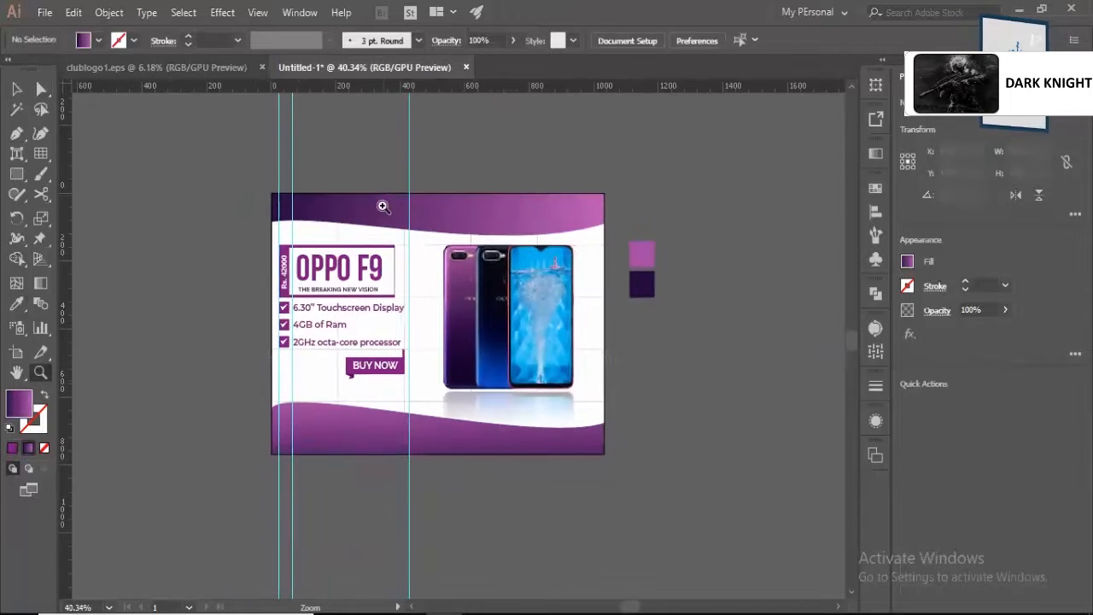
- Redirect the bottom band's gradient to run from light purple at the left end to dark purple at the right end
key("v")
key("z")
left_click_drag(463, 280, 442, 286)
key("g")
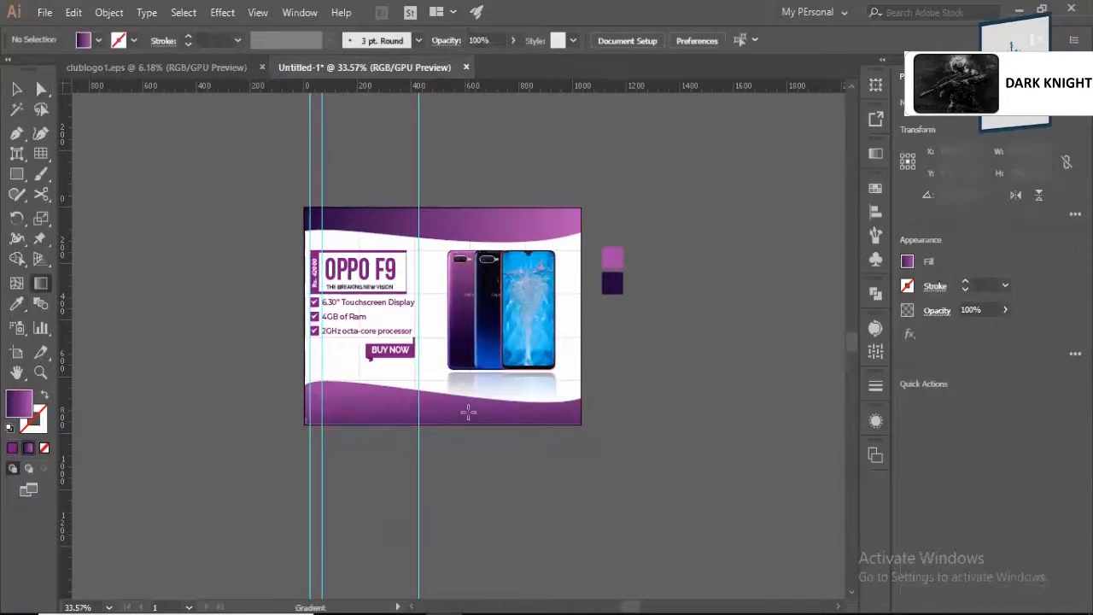
left_click(468, 413)
left_click_drag(521, 436, 448, 374)
mouse_move(521, 493)
left_mouse_down()
mouse_move(384, 319)
mouse_move(364, 331)
mouse_move(469, 442)
mouse_move(572, 476)
mouse_move(347, 323)
mouse_move(303, 309)
left_mouse_up()
key("ctrl+shift+a")
key("z")
left_click(377, 332, "alt")
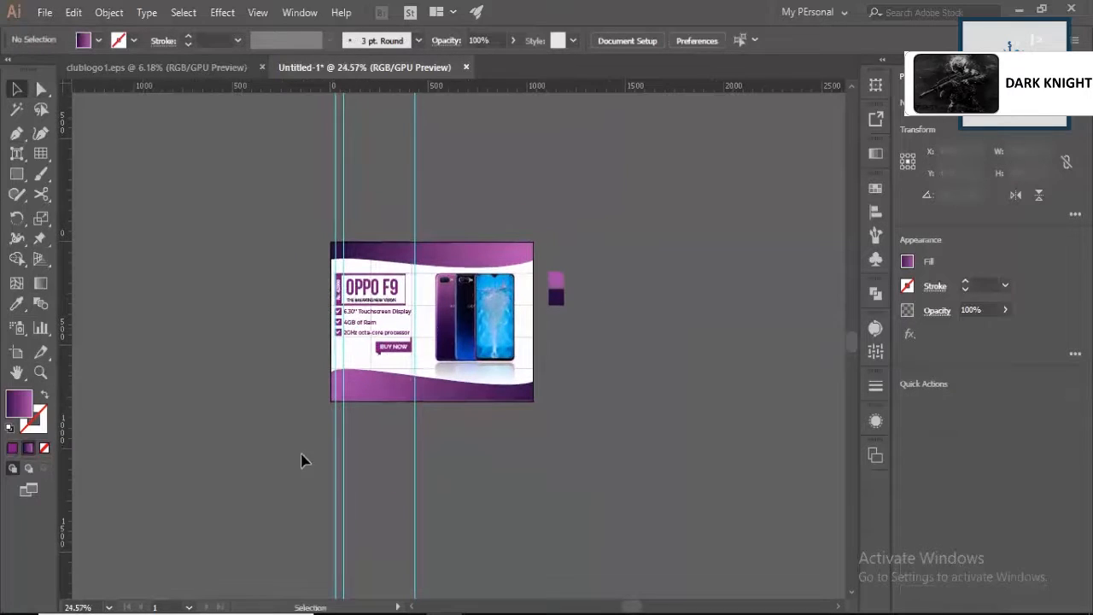
- Scale the phone image and its reflection together down to about 371 px wide, keeping them centred between the bands
key("v")
left_click(527, 431)
key("z")
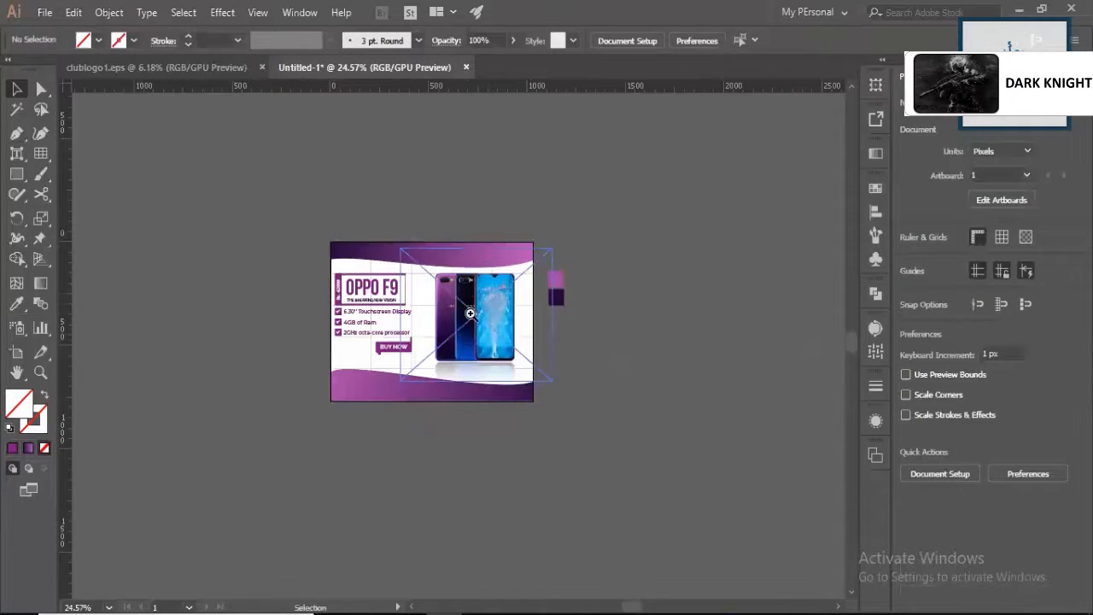
left_click_drag(474, 306, 697, 417)
key("v")
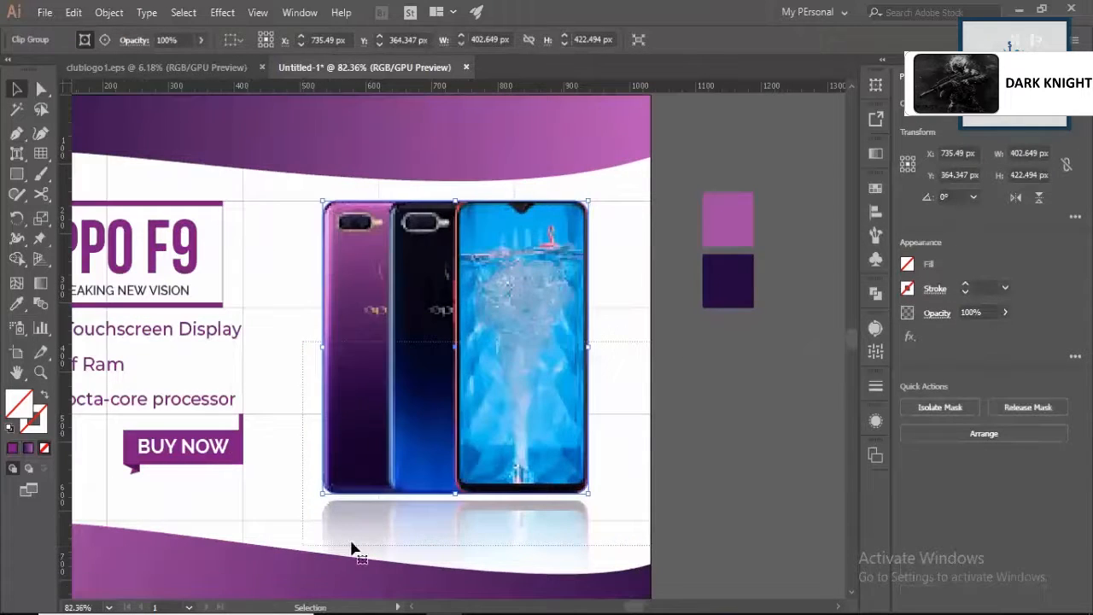
left_click(353, 548, "shift")
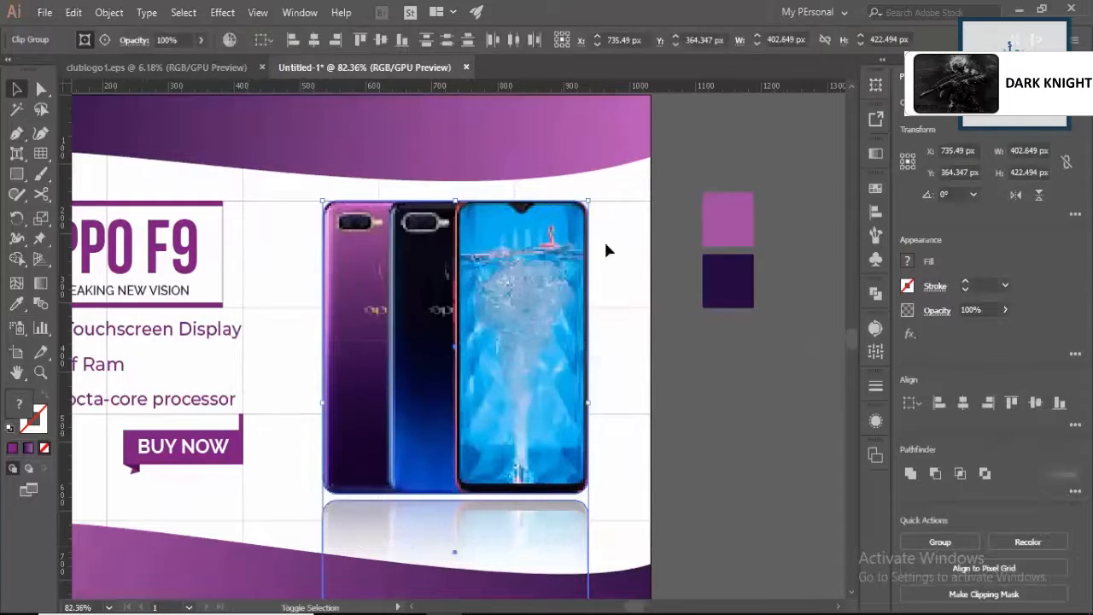
left_click_drag(592, 202, 578, 218)
left_click(637, 242)
scroll(585, 271, "down", 3)
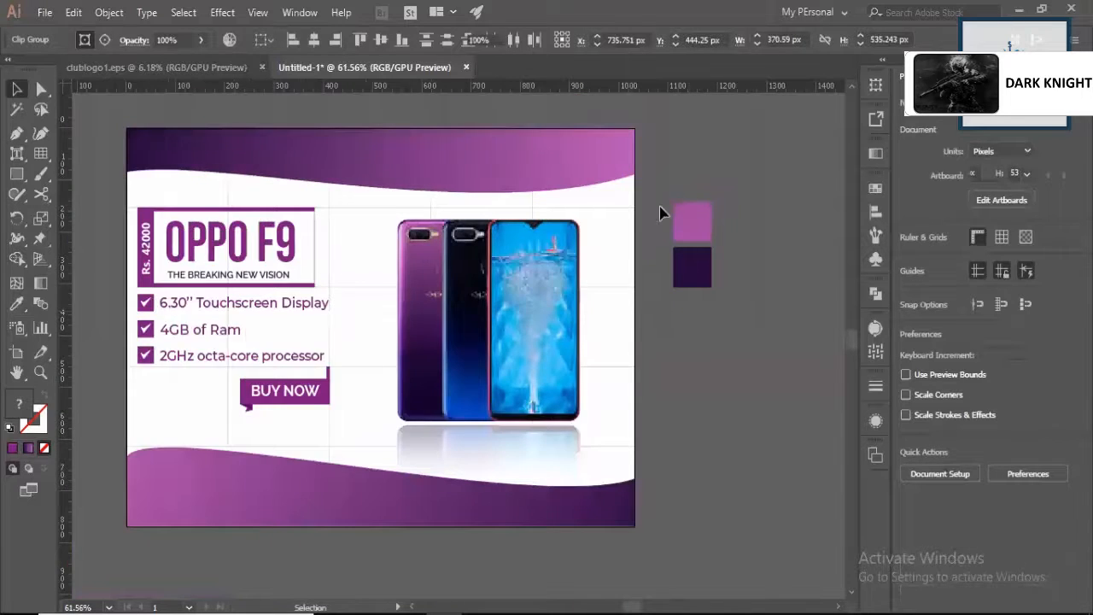
- Delete the two purple colour sample squares beside the artboard
left_click_drag(759, 342, 675, 232)
key("Delete")
key("z")
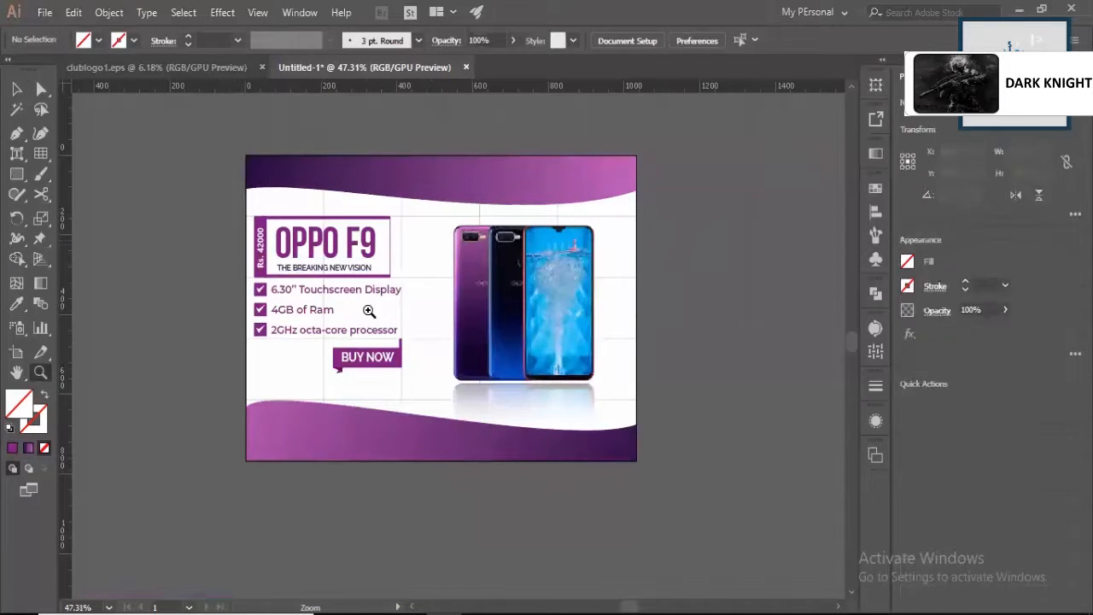
left_click(369, 311, "alt")
key("v")
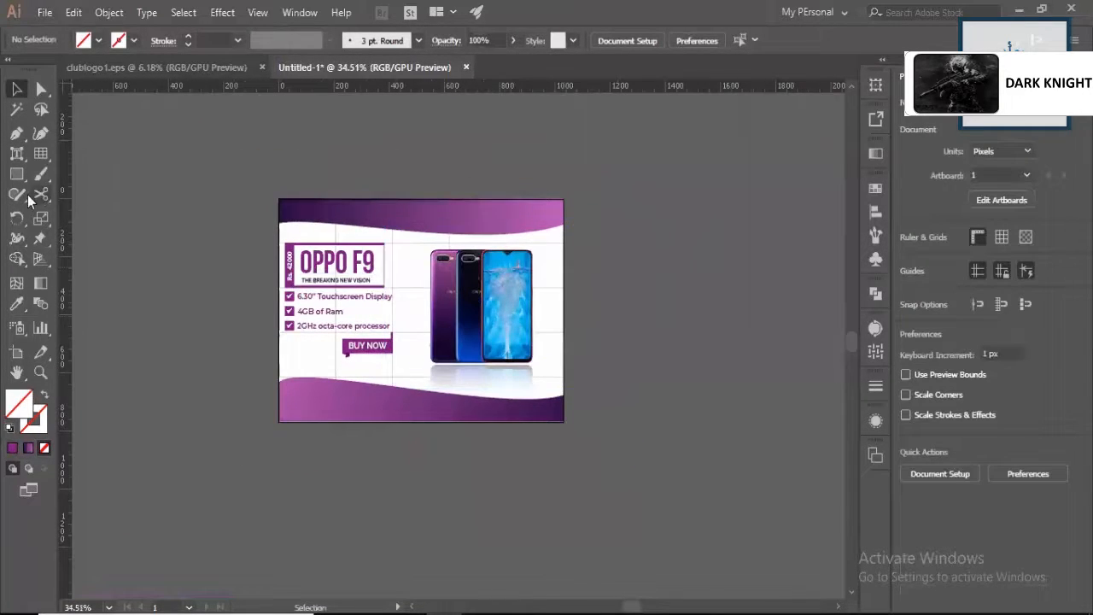
left_click(39, 156)
left_click(46, 159)
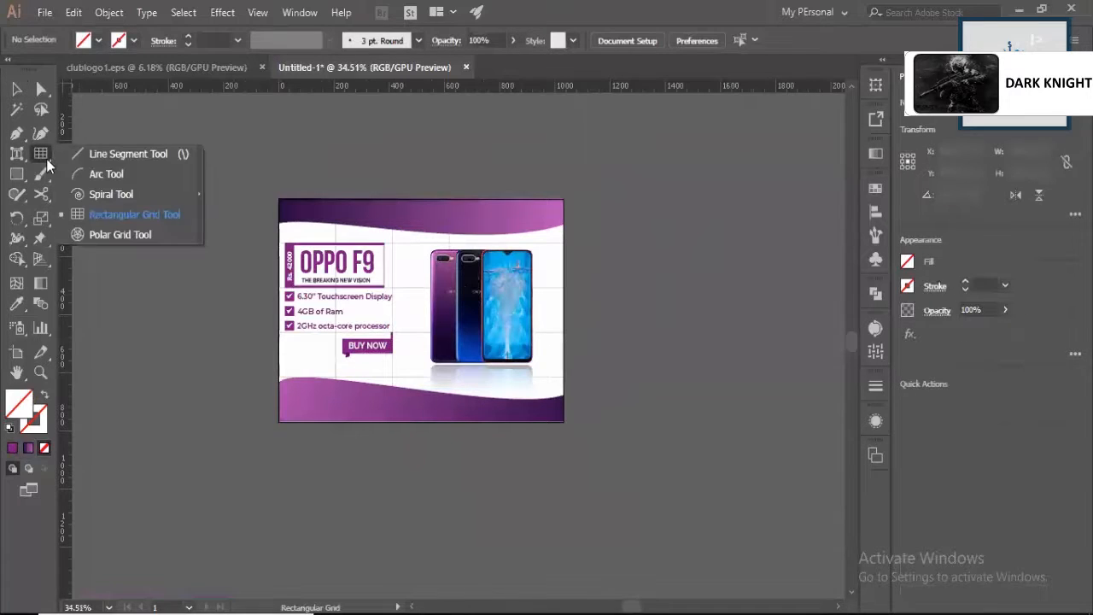
left_click(227, 141)
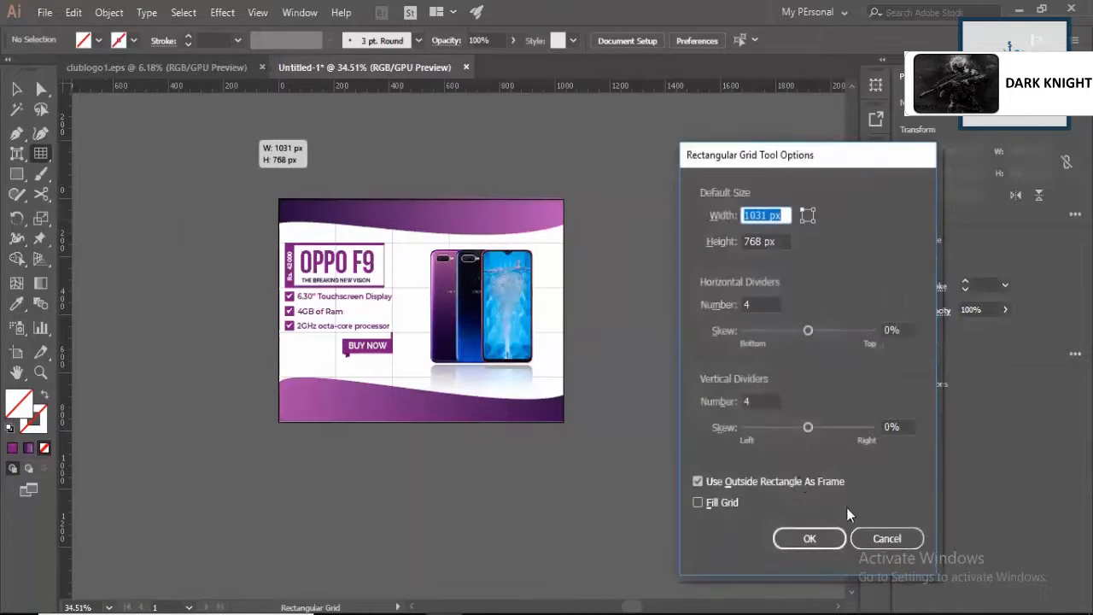
left_click(884, 536)
- Remove the rectangular layout grid with 0.25 pt lines covering the artboard
key("ctrl+a")
key("v")
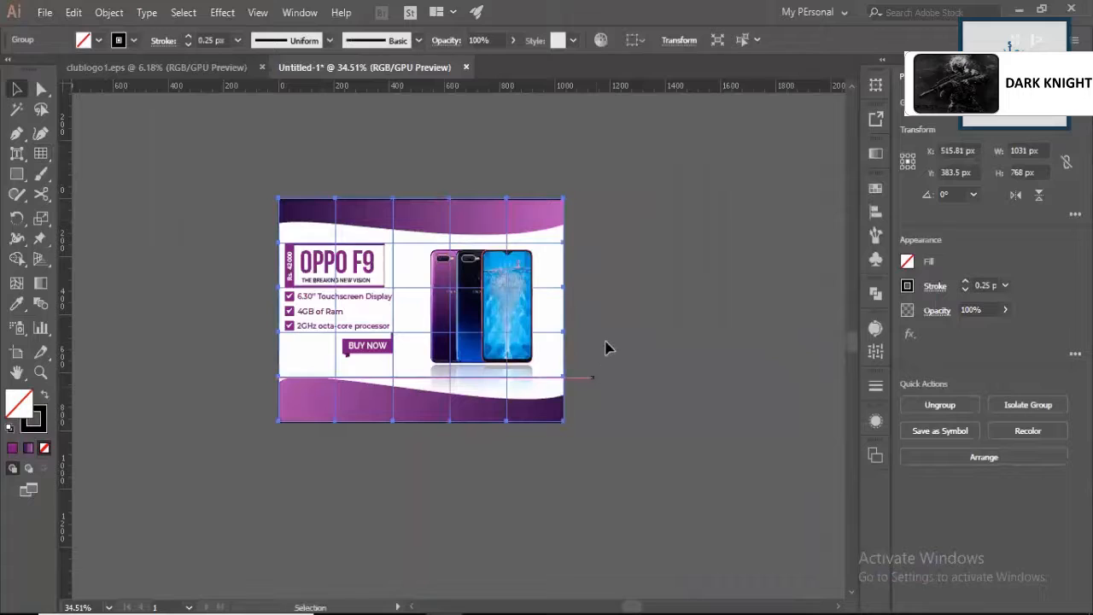
left_click(606, 348)
left_click(560, 332)
left_click(604, 295)
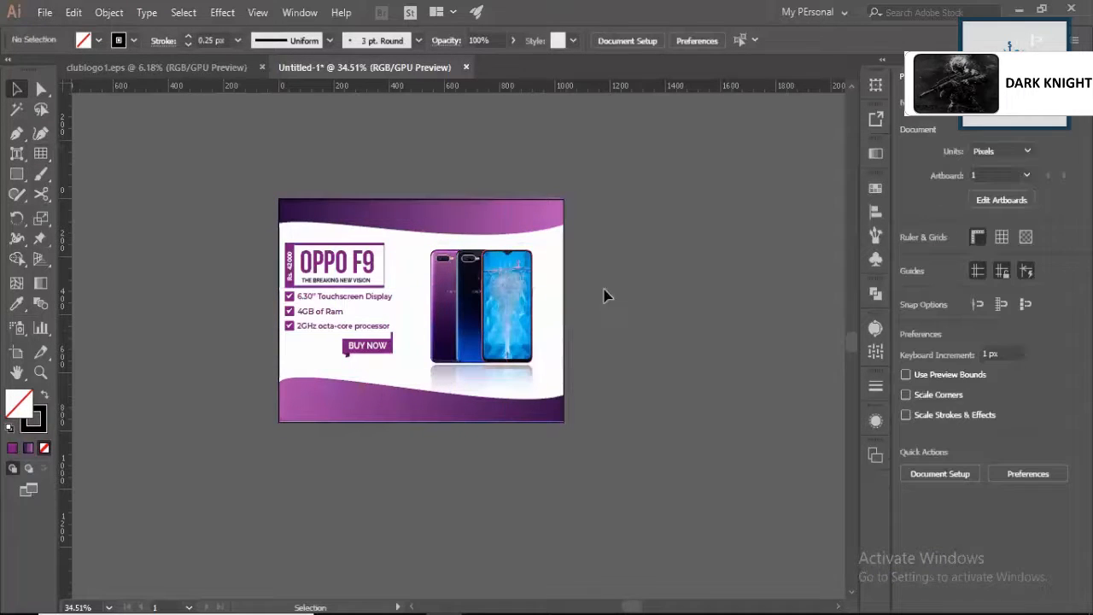
- Raise the bottom band's left-edge anchor to about 574 px below the artboard's top edge
left_click_drag(524, 257, 624, 295)
left_click_drag(427, 308, 499, 372)
left_click_drag(576, 402, 247, 308)
key("v")
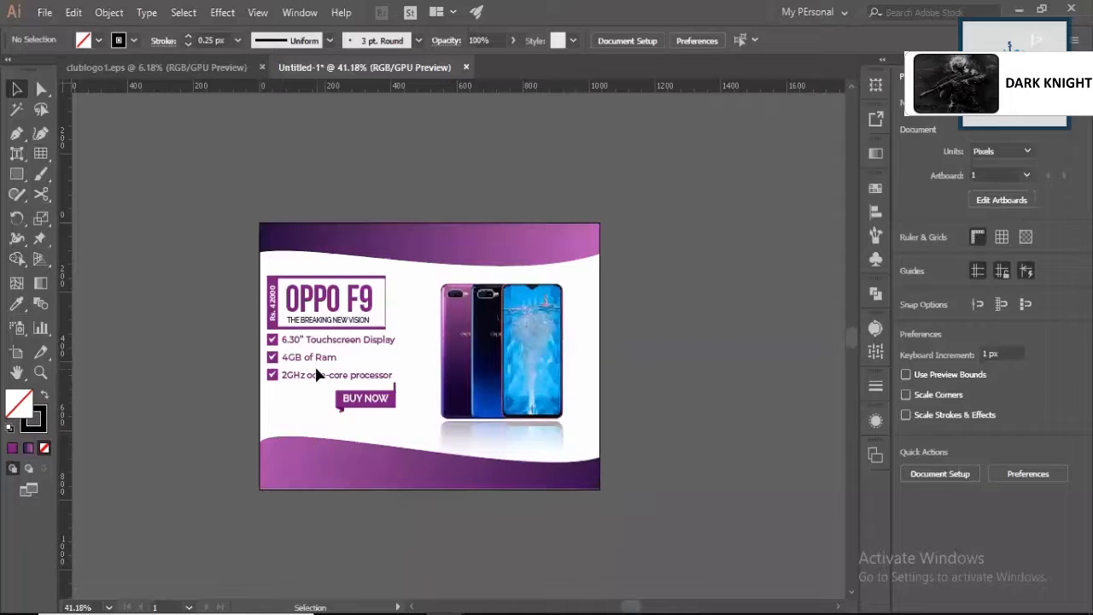
key("a")
left_click(259, 440)
left_click_drag(259, 439, 260, 419)
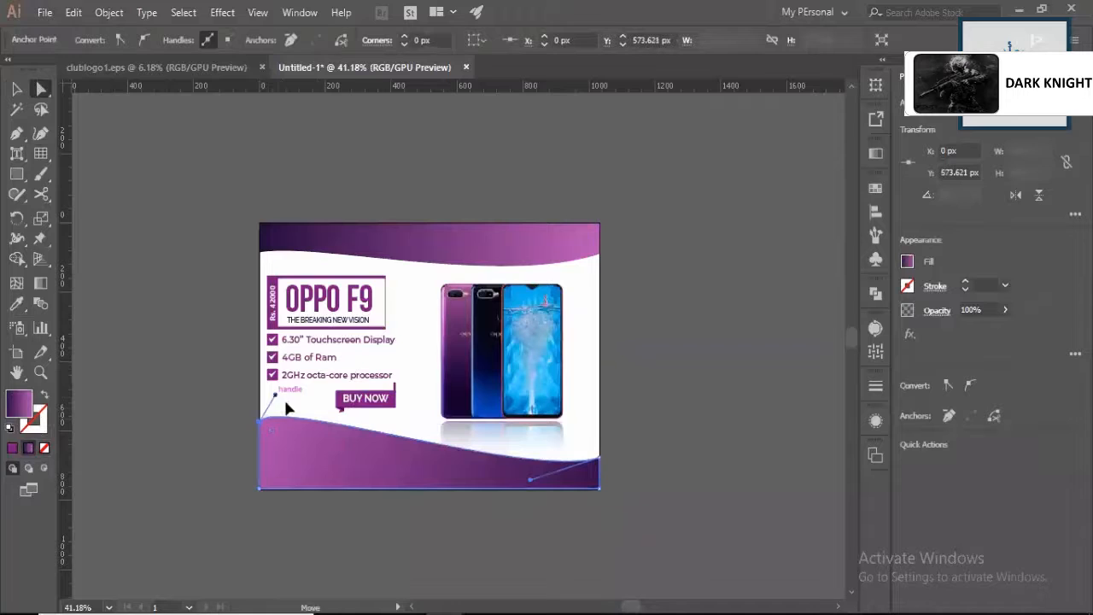
- Raise the top band's left-edge anchor so the band's dark end becomes thinner
left_click(260, 252)
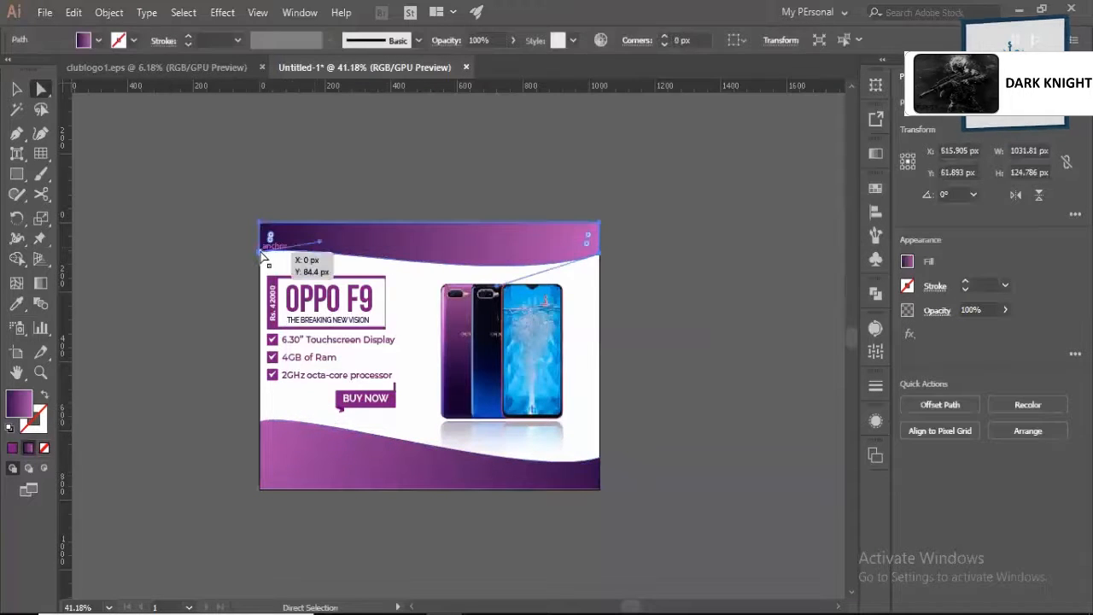
left_click_drag(261, 253, 263, 242)
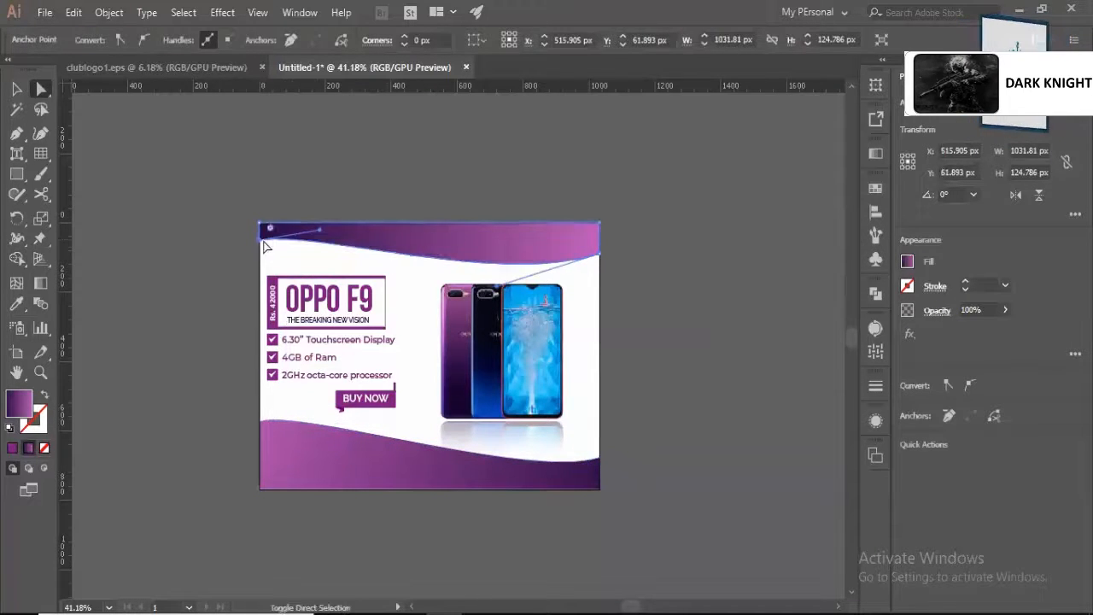
left_click(646, 295)
key("z")
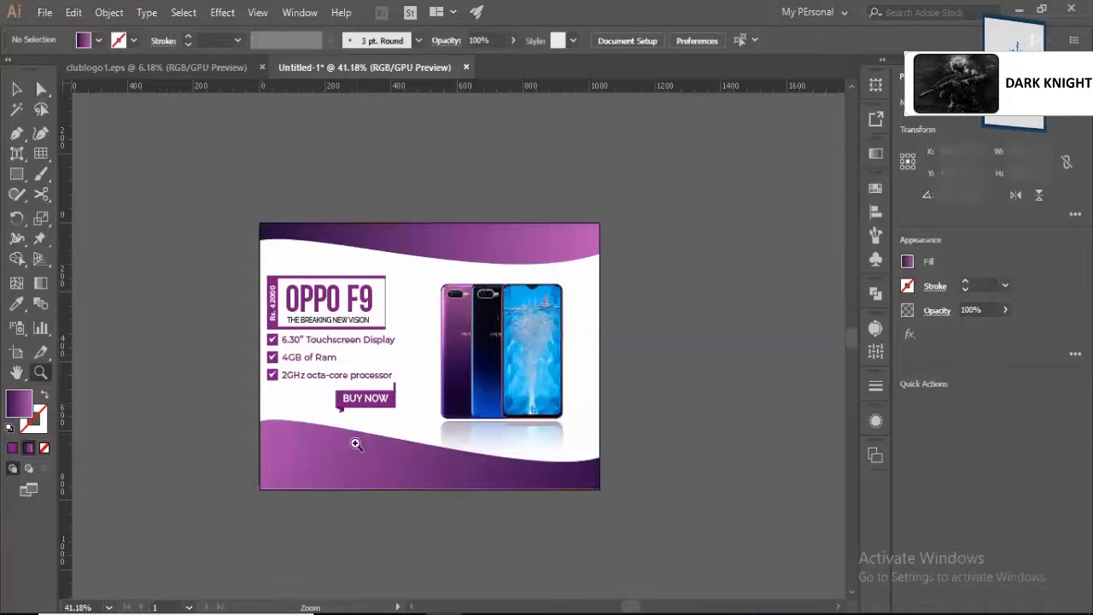
- Flatten the left part of the bottom band's wave by lengthening its curve handle and lowering the left anchor to about 584 px
key("a")
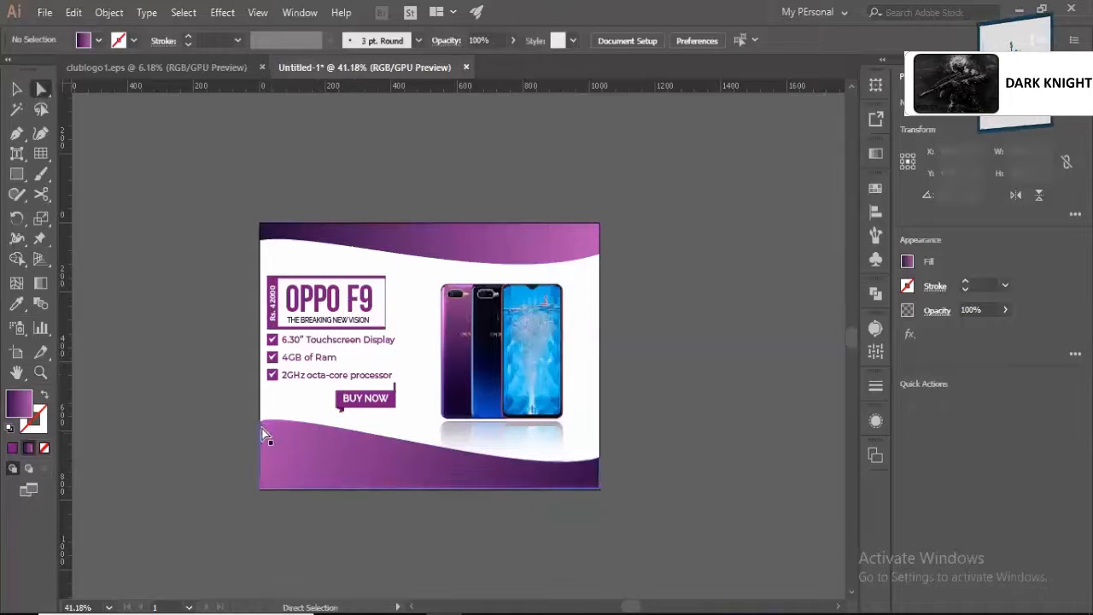
key("z")
left_click_drag(288, 402, 419, 457)
key("a")
left_click(246, 438)
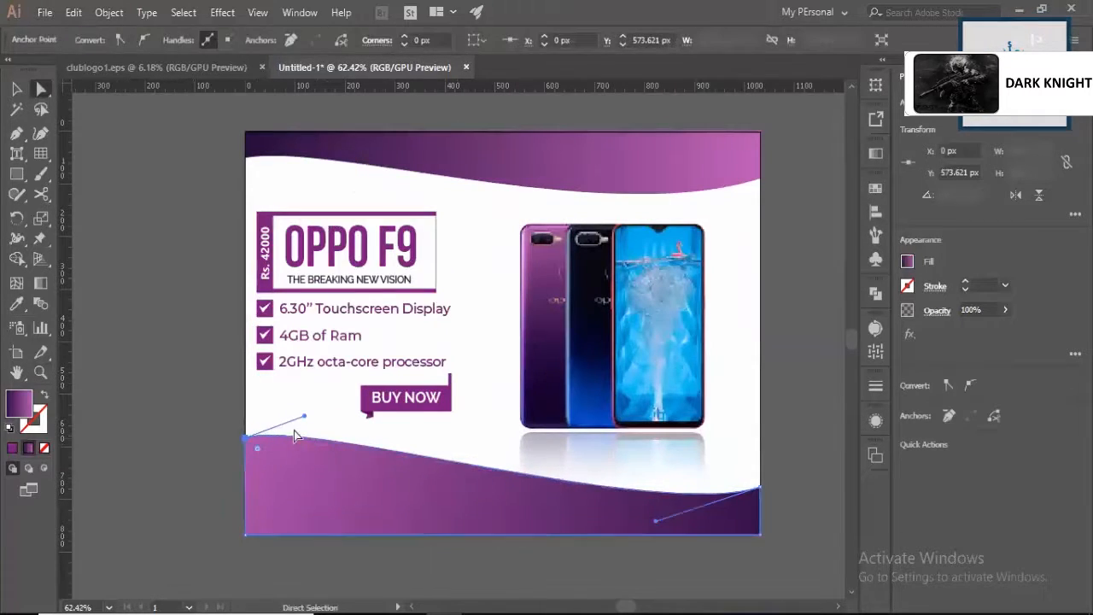
left_click_drag(304, 419, 362, 421)
scroll(363, 421, "down", 1)
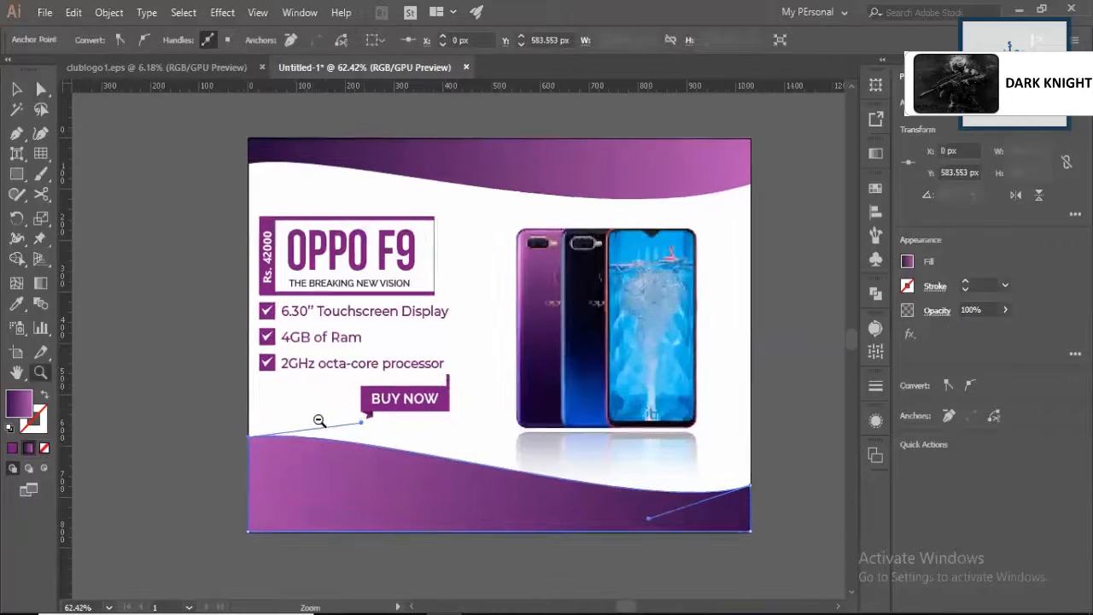
left_click(563, 187)
key("z")
left_click_drag(568, 331, 514, 344)
key("v")
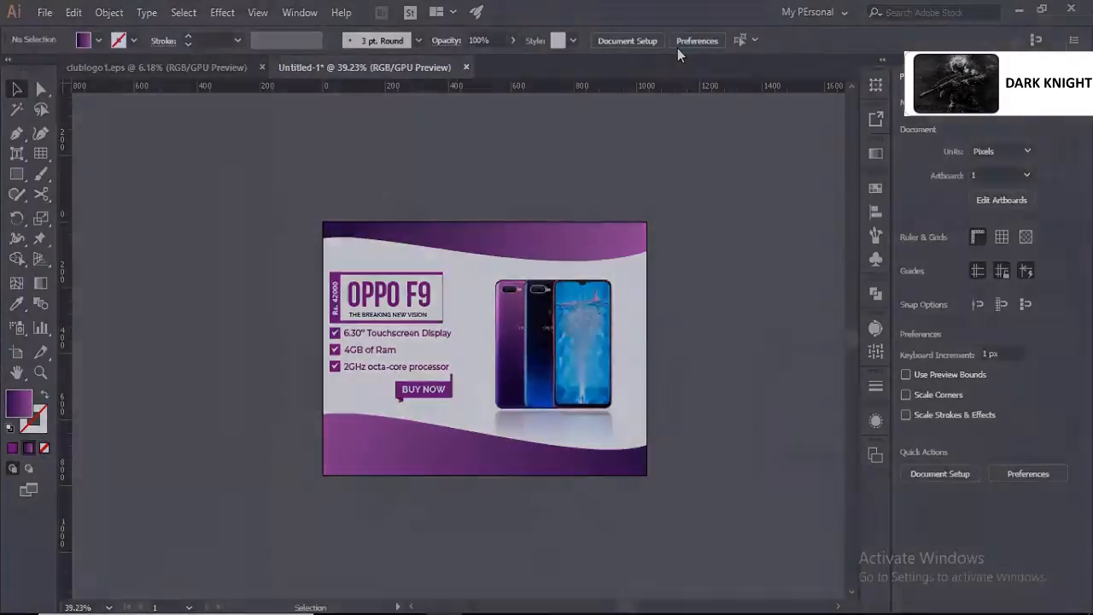